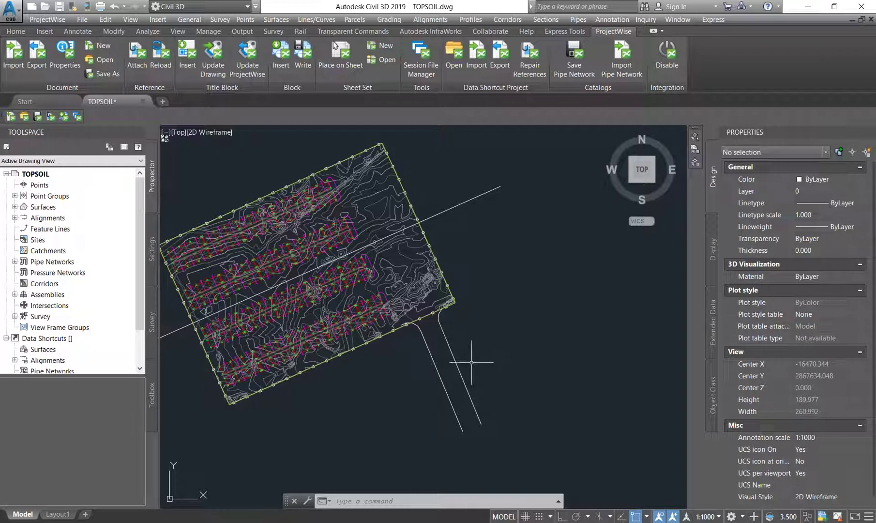
- Open the point creation tools
middle_click_drag(377, 290, 466, 335)
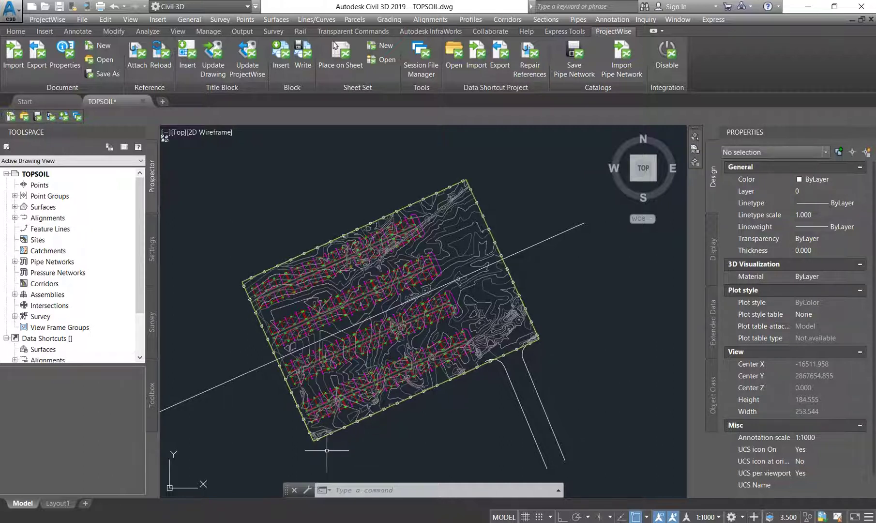
left_click(15, 31)
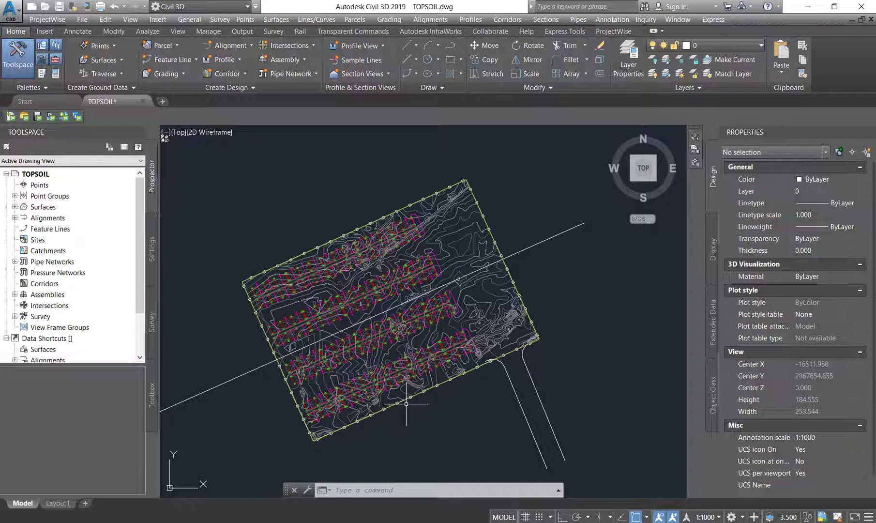
left_click(104, 45)
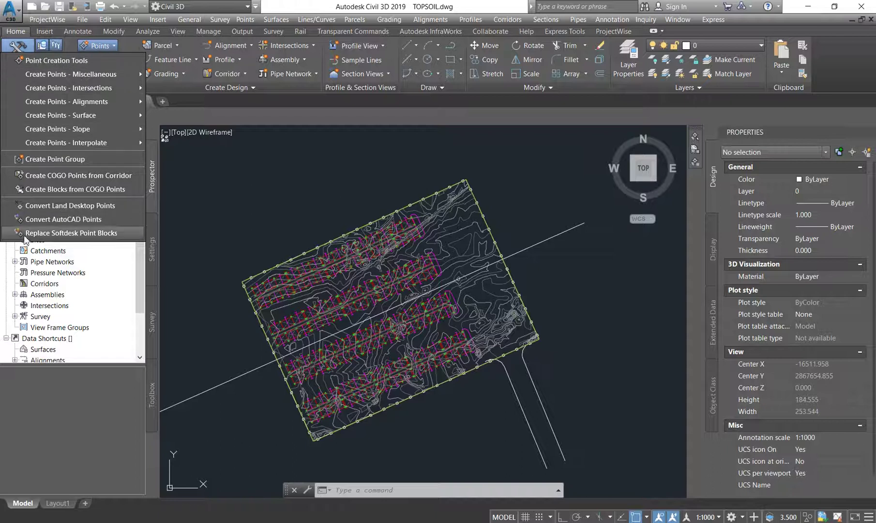
key("Escape")
left_click(103, 46)
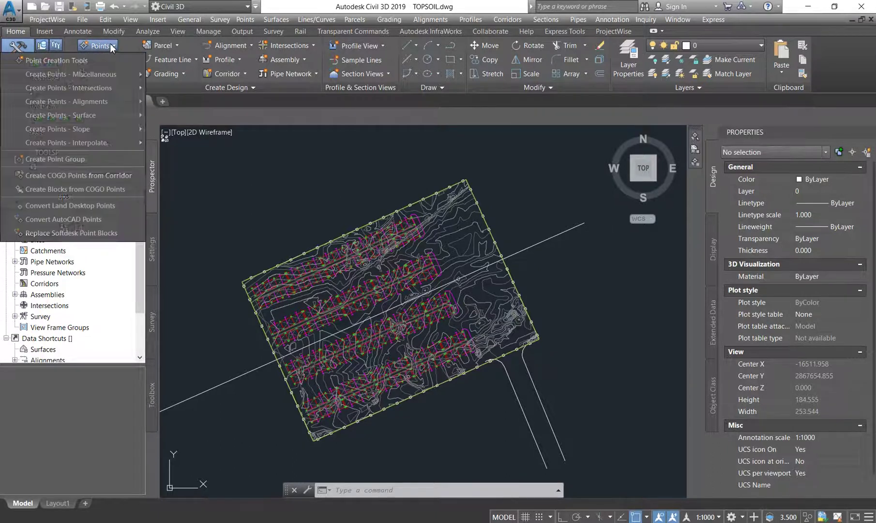
left_click(69, 59)
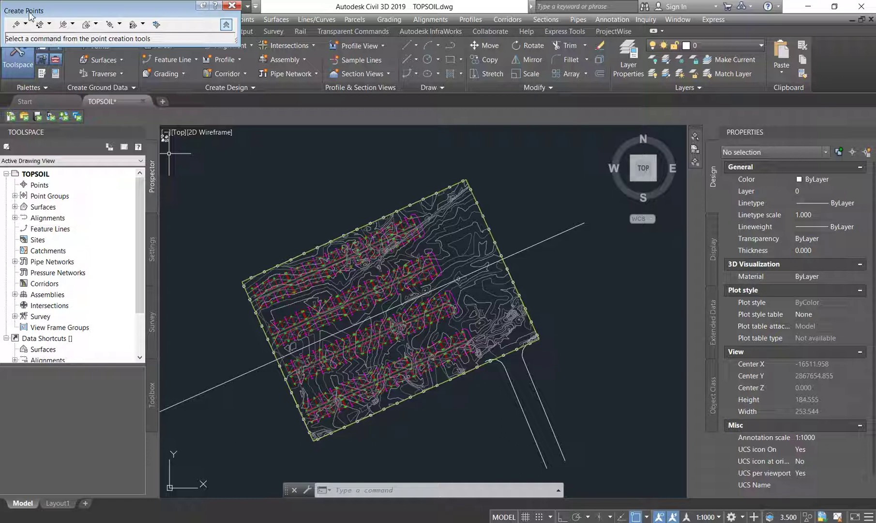
- Manually create a COGO point at the west corner of the site boundary, accepting point number 1111
left_click(26, 24)
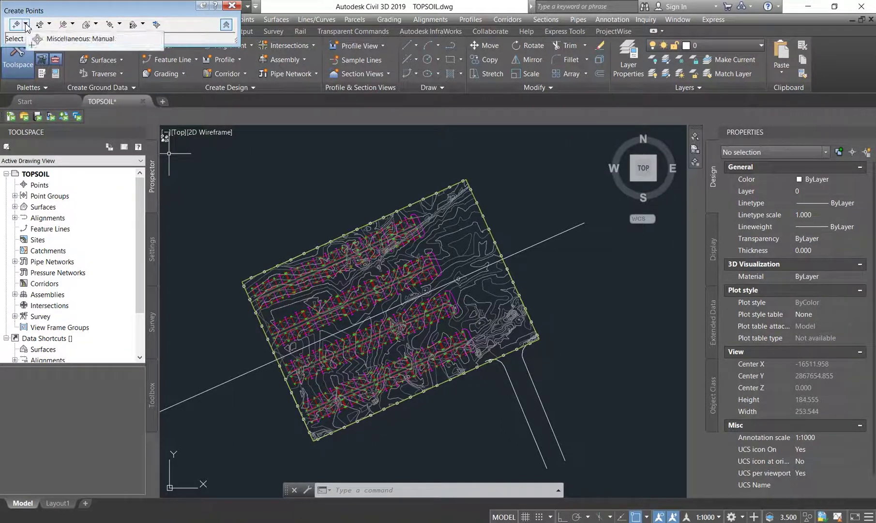
left_click(25, 24)
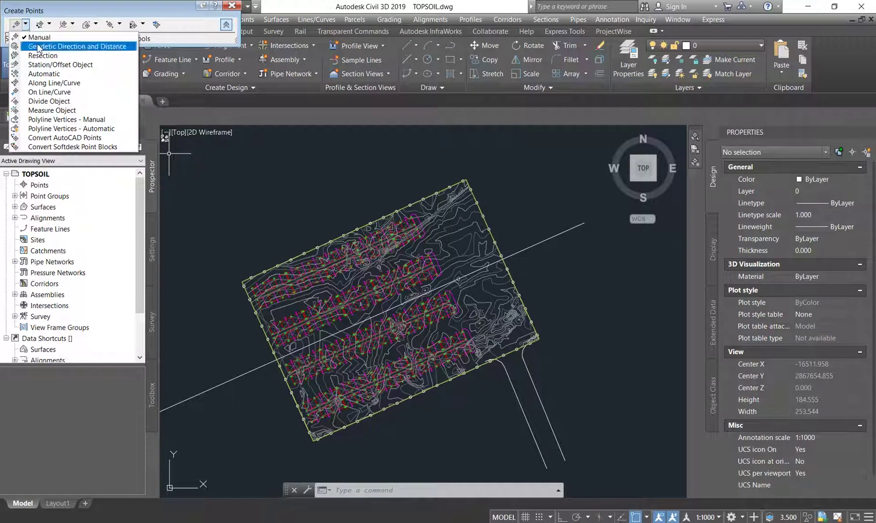
left_click(37, 41)
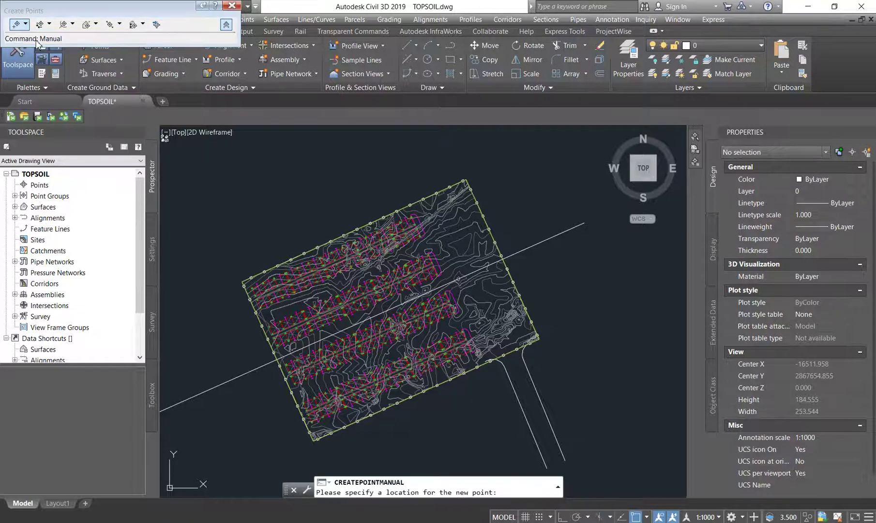
left_click(380, 331)
scroll(249, 278, "up", 5)
scroll(237, 287, "up", 5)
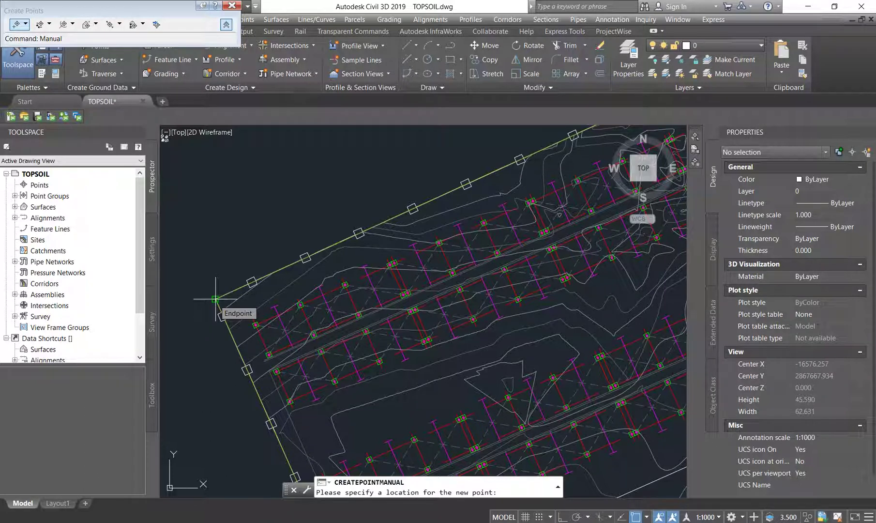
left_click(216, 300)
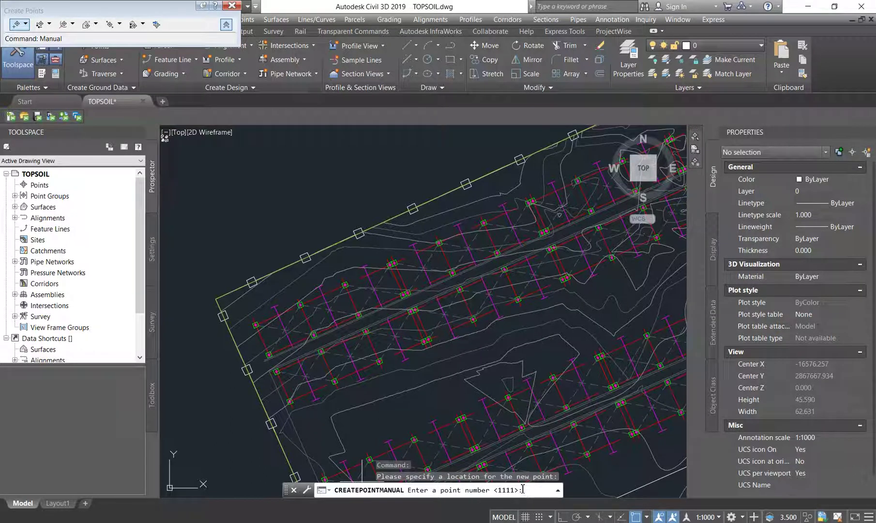
key("Return")
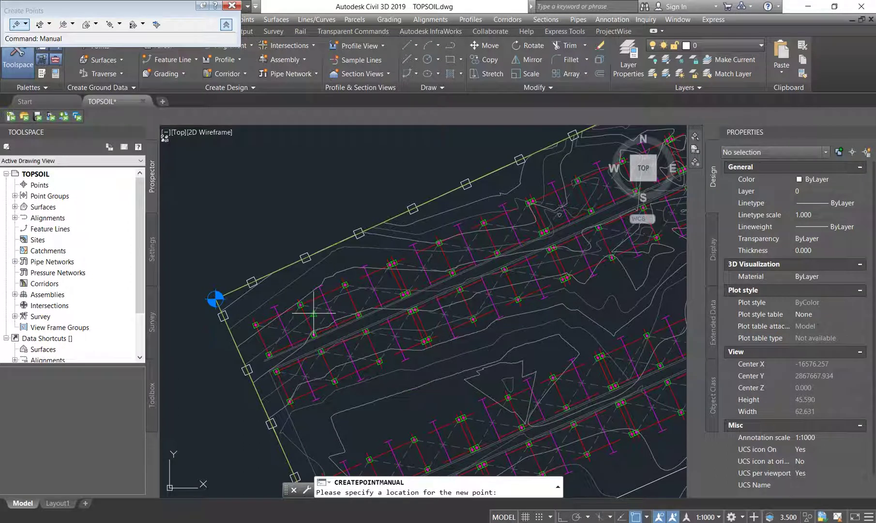
- Create a COGO point at the north corner of the site boundary, accepting point number 1112
scroll(241, 324, "down", 2)
scroll(644, 169, "down", 4)
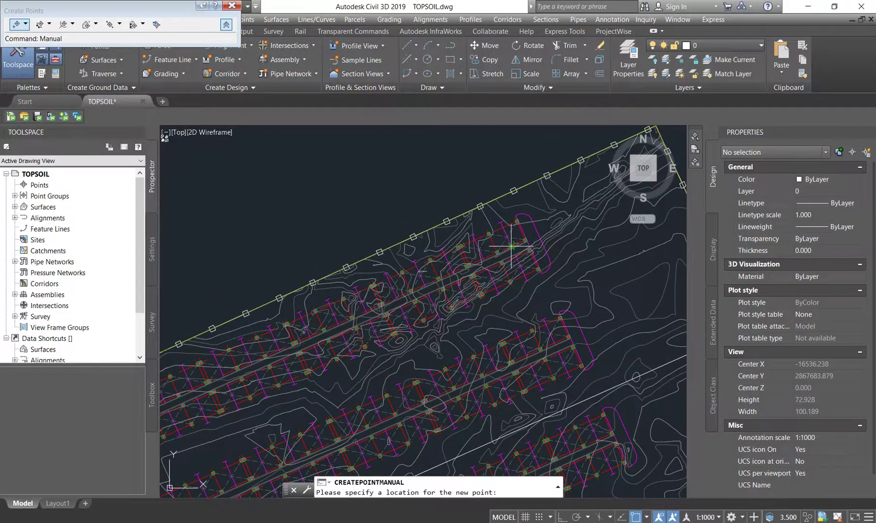
scroll(570, 210, "up", 1)
scroll(557, 190, "up", 10)
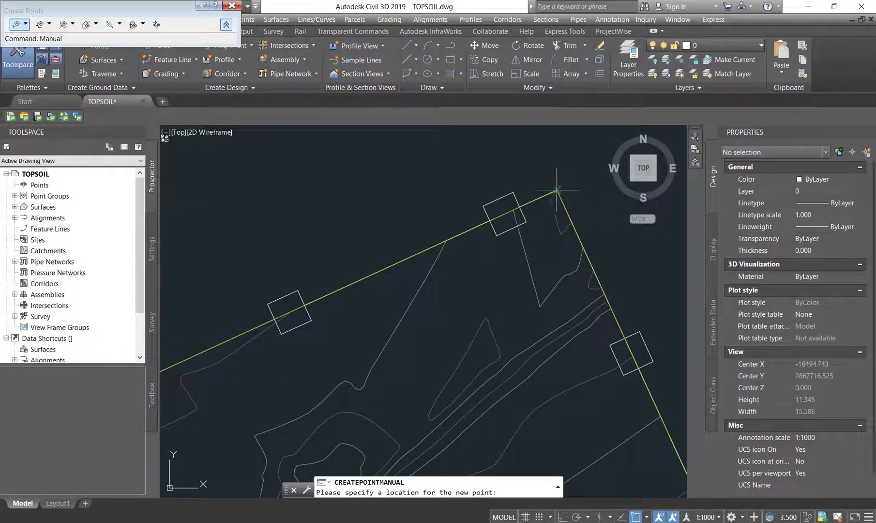
scroll(557, 190, "up", 6)
left_click(555, 193)
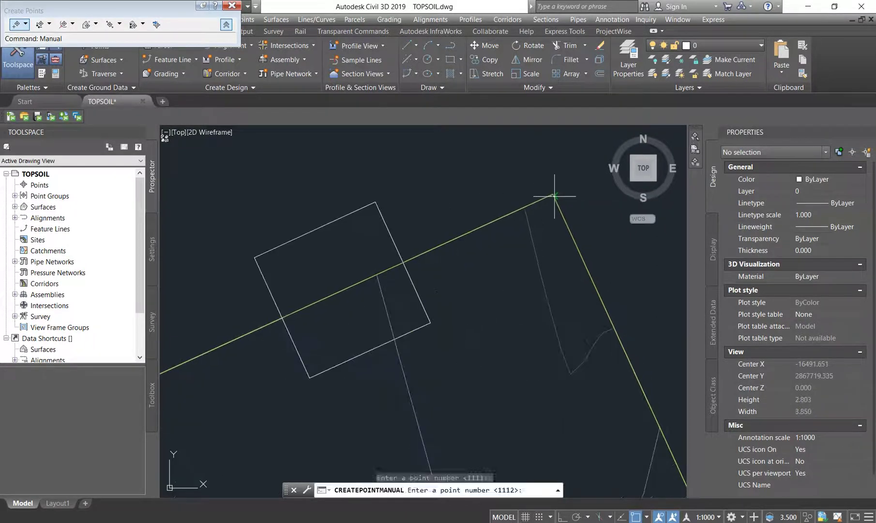
key("Return")
- Create a COGO point at the boundary's east corner beside the access road, accepting the default point number
scroll(519, 278, "down", 16)
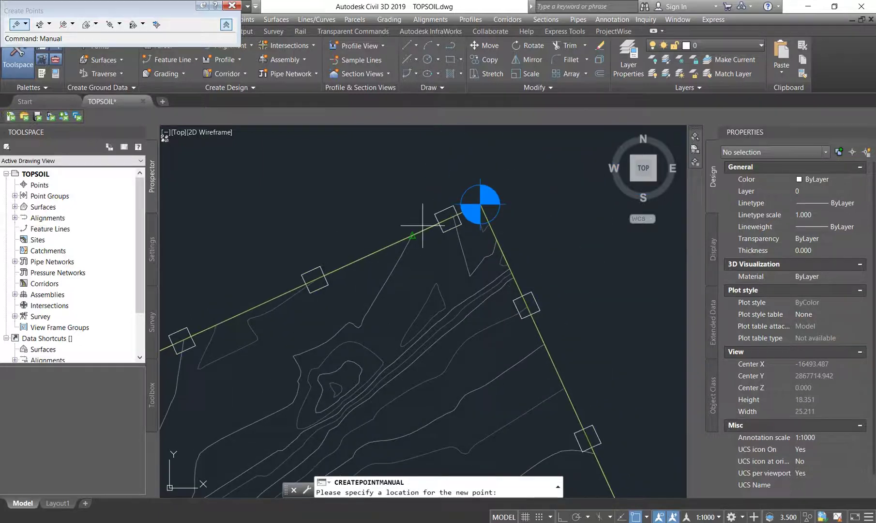
middle_click_drag(513, 396, 502, 264)
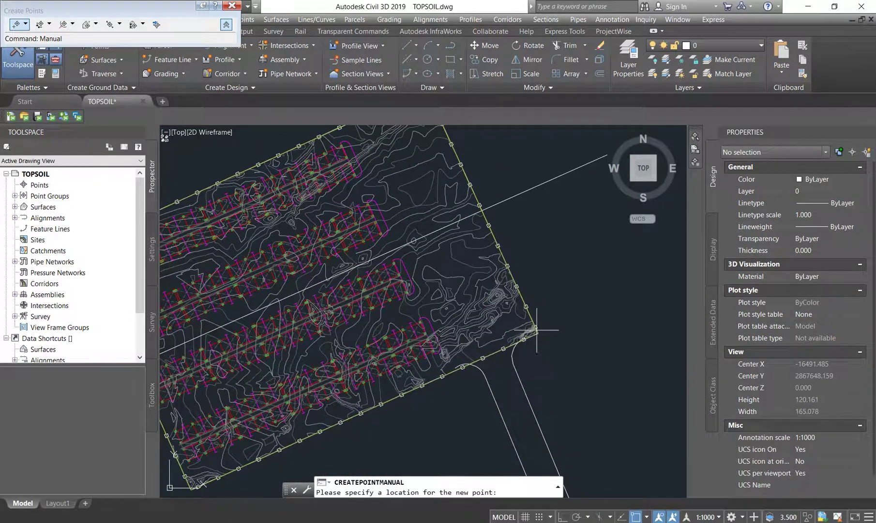
scroll(538, 333, "up", 2)
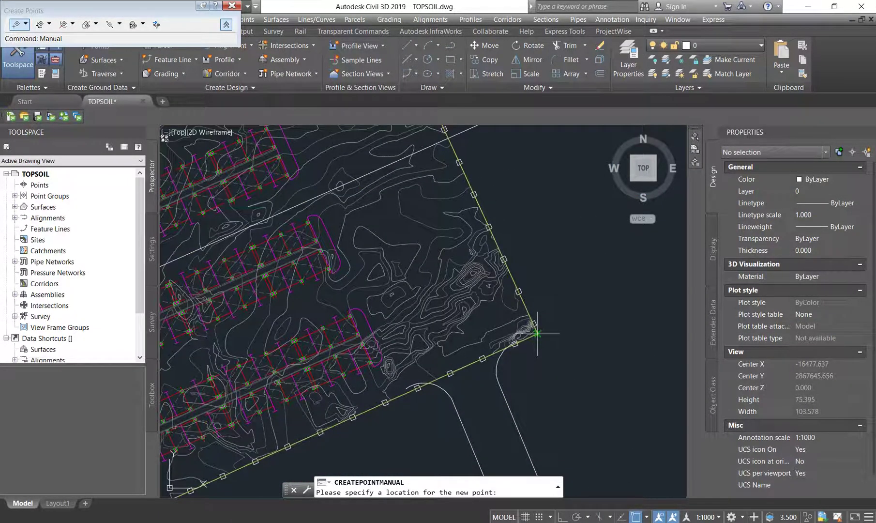
left_click(538, 333)
key("Return")
- Create a COGO point at the south corner of the site boundary, accepting point number 1114
scroll(534, 333, "down", 6)
scroll(498, 327, "up", 10)
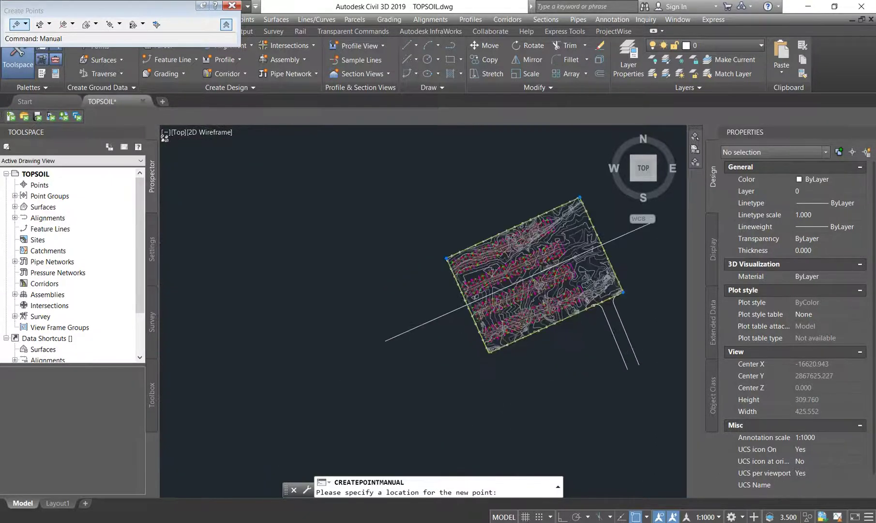
left_click(496, 289)
key("Return")
scroll(512, 318, "down", 8)
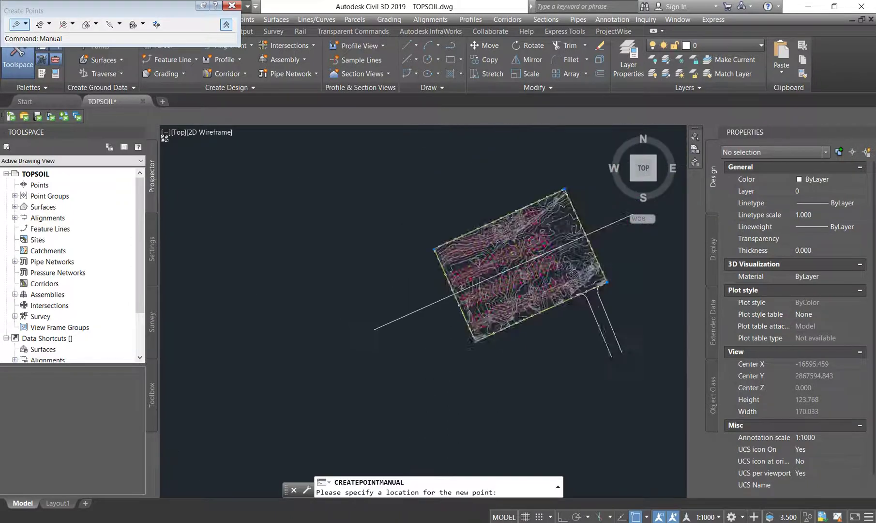
scroll(449, 348, "down", 2)
scroll(464, 273, "up", 6)
left_click(357, 324)
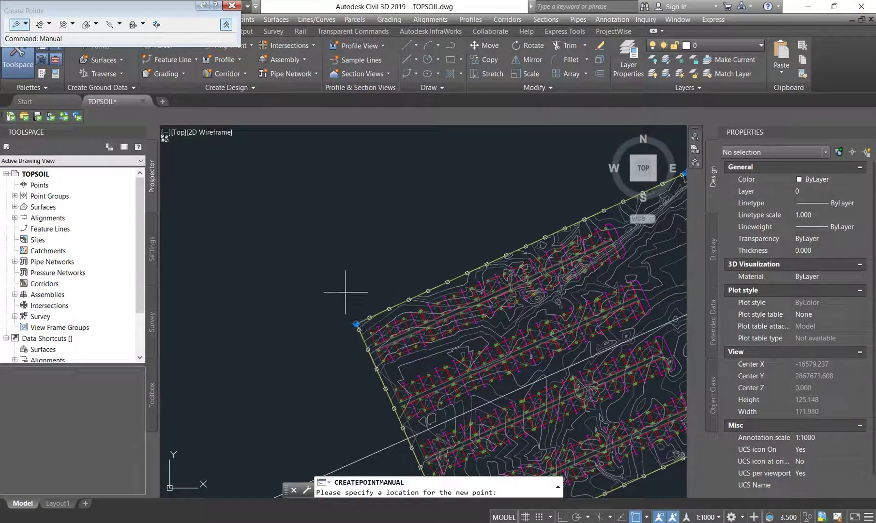
left_click(392, 190)
middle_click_drag(429, 176, 399, 285)
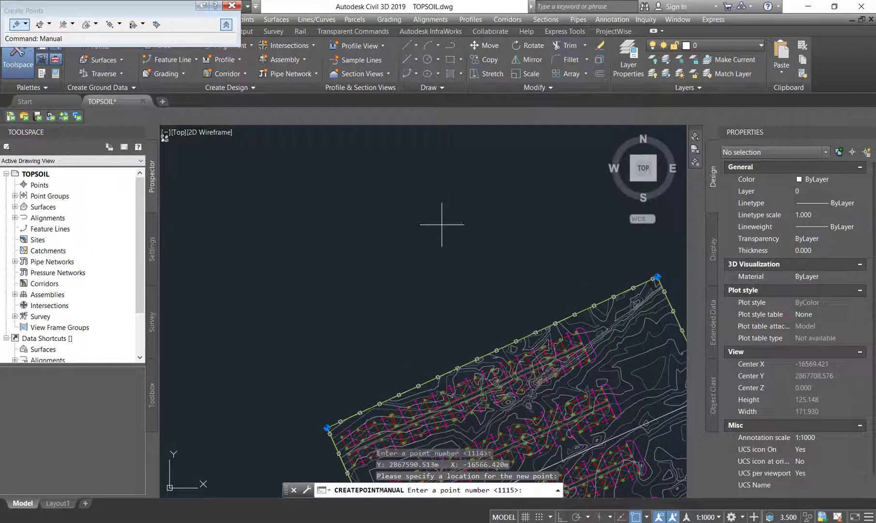
key("Escape")
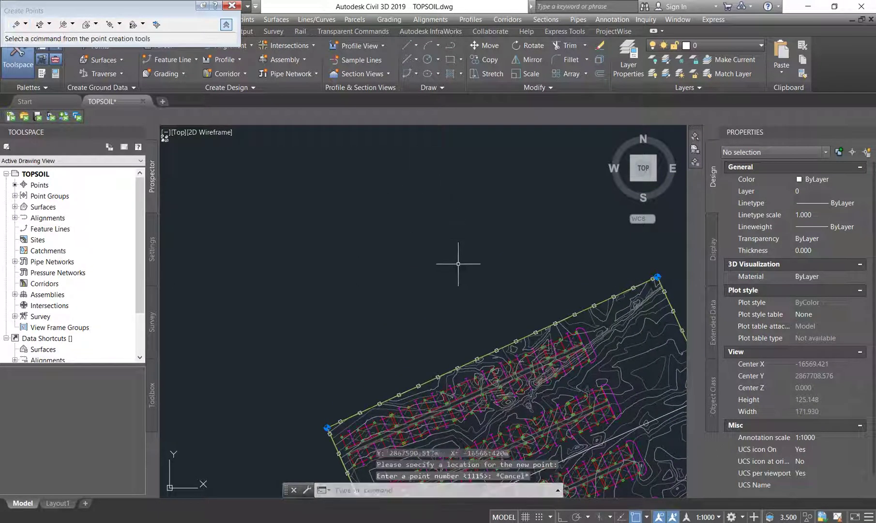
- Close the point creation tools
scroll(455, 264, "down", 5)
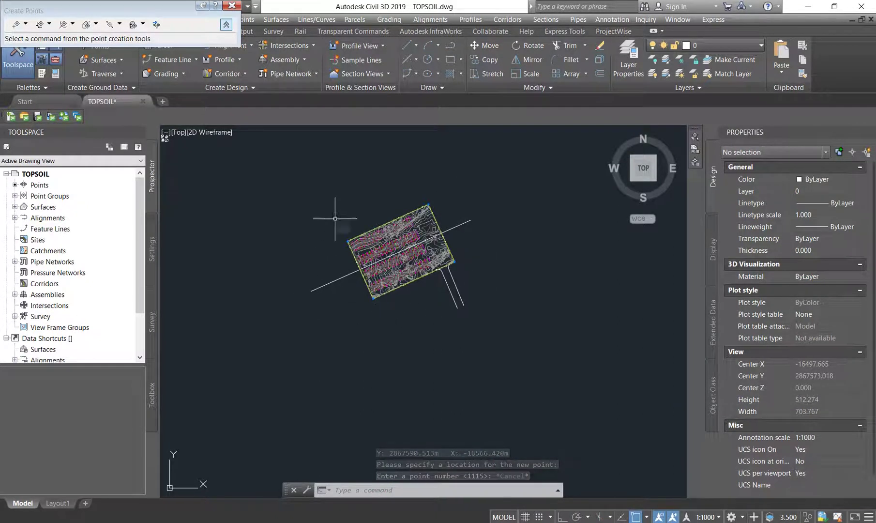
left_click(232, 7)
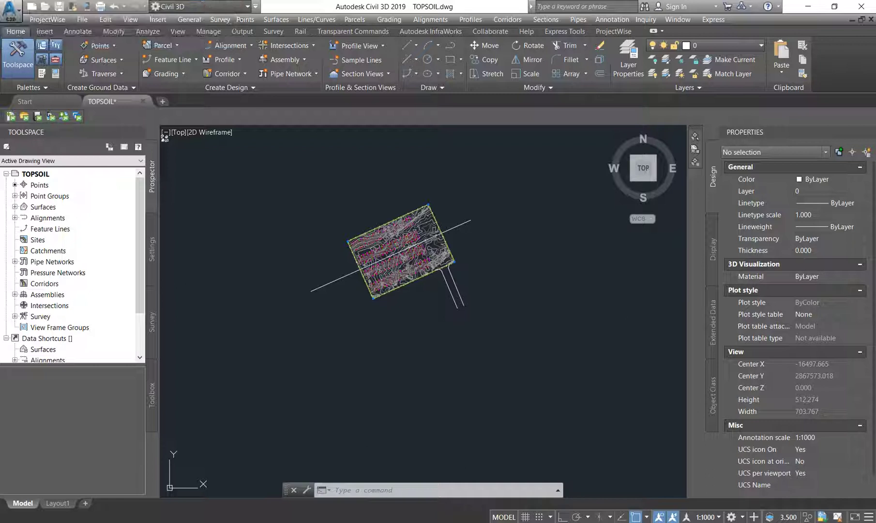
- Set the point label style of the _All Points group to Point Number, starting from the west corner point
scroll(358, 232, "up", 6)
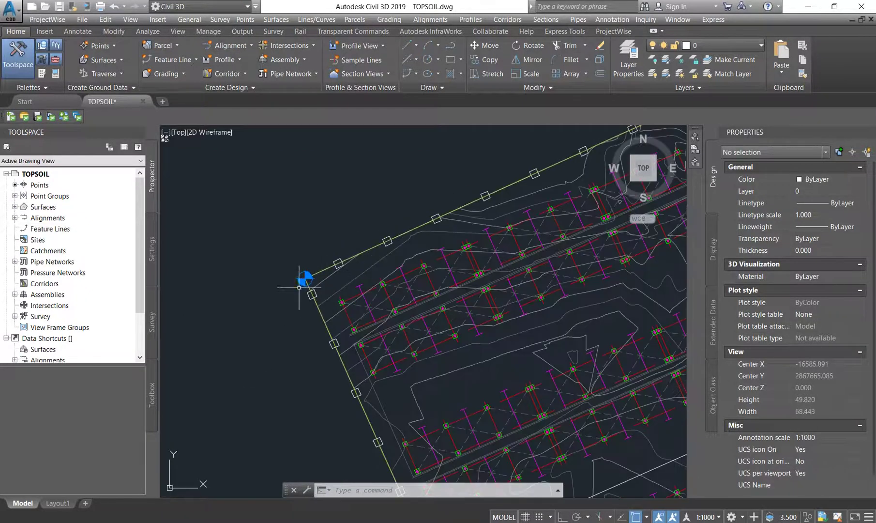
scroll(305, 286, "down", 2)
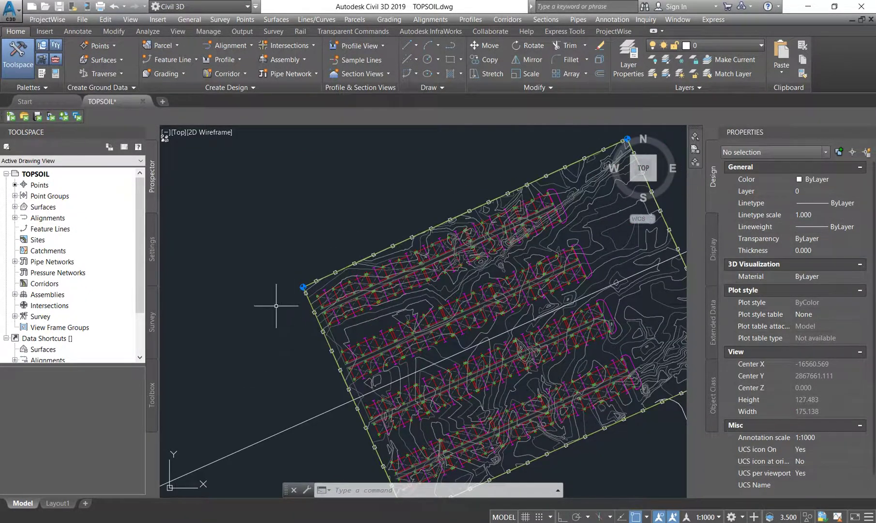
scroll(324, 252, "up", 8)
key("Escape")
key("Escape")
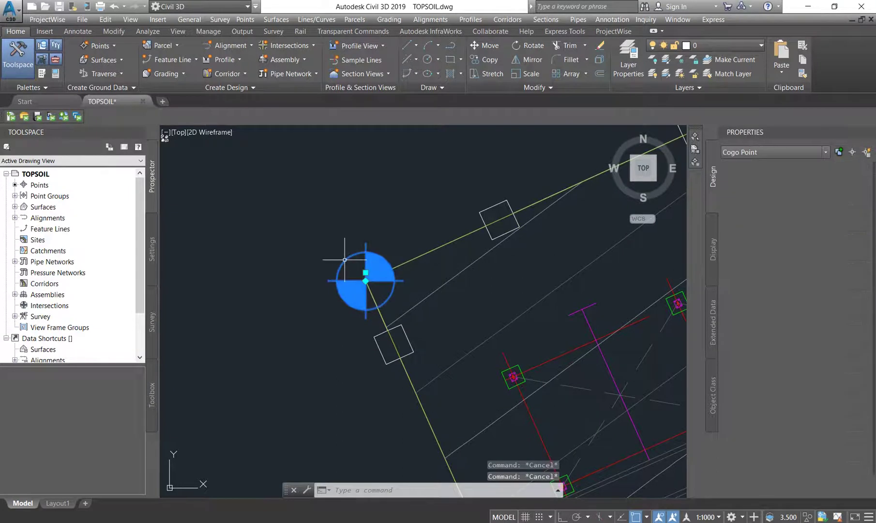
left_click(345, 266)
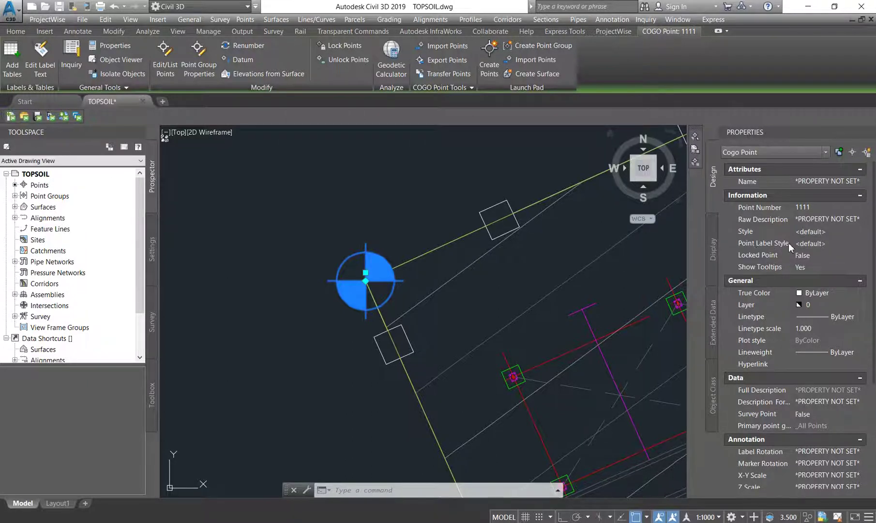
right_click(282, 216)
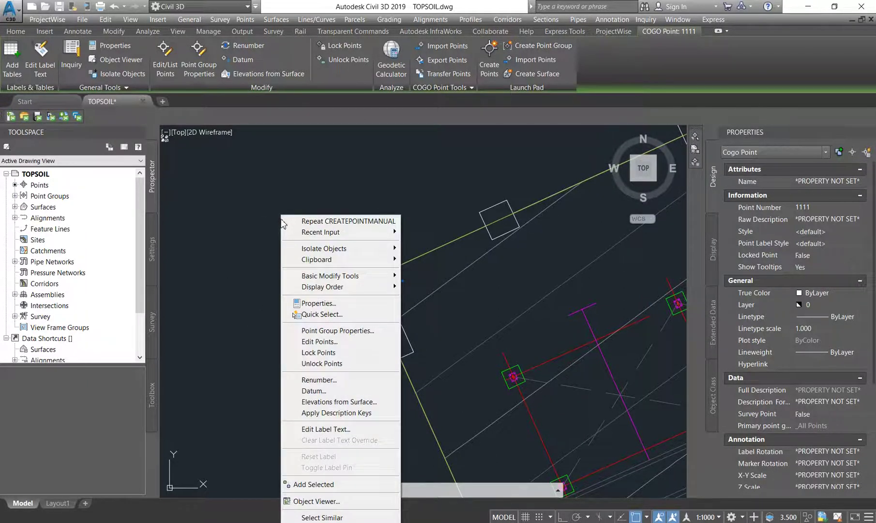
left_click(337, 331)
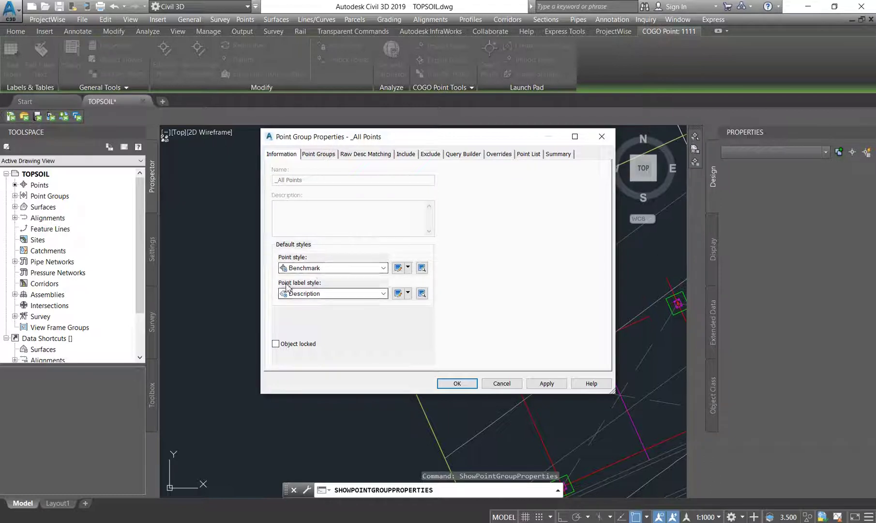
left_click(324, 294)
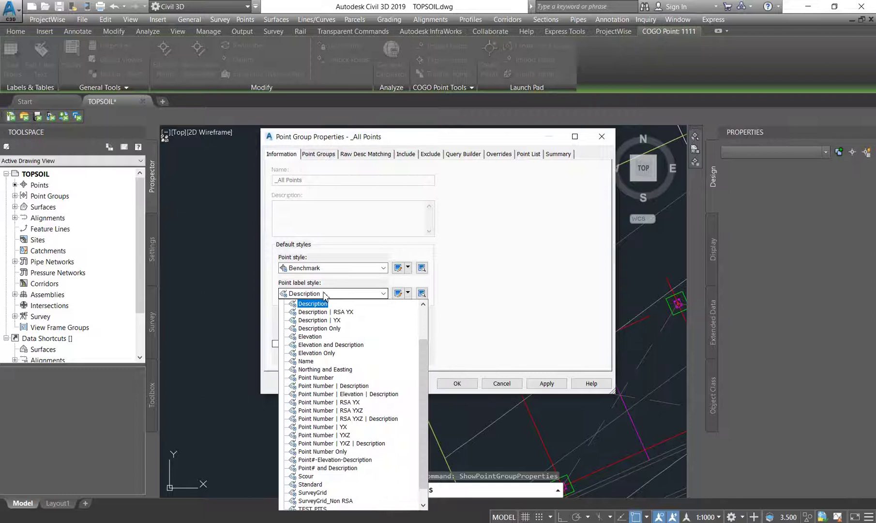
left_click(329, 379)
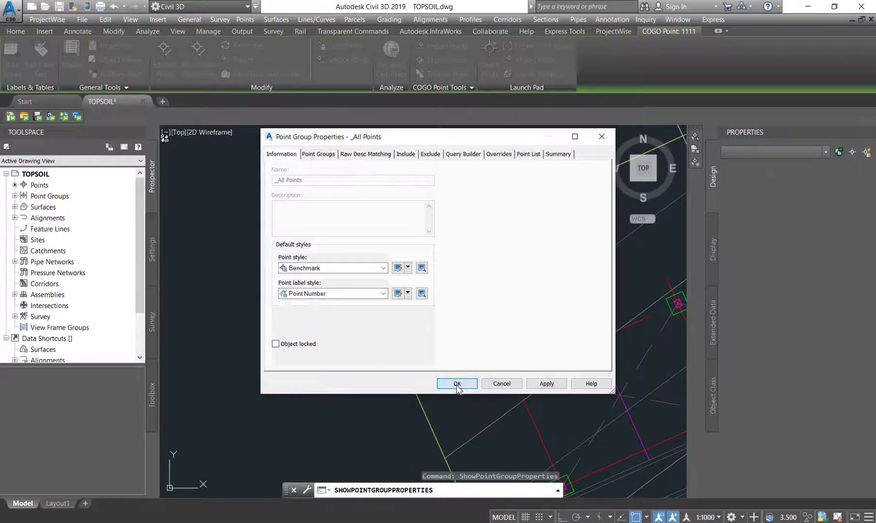
left_click(457, 383)
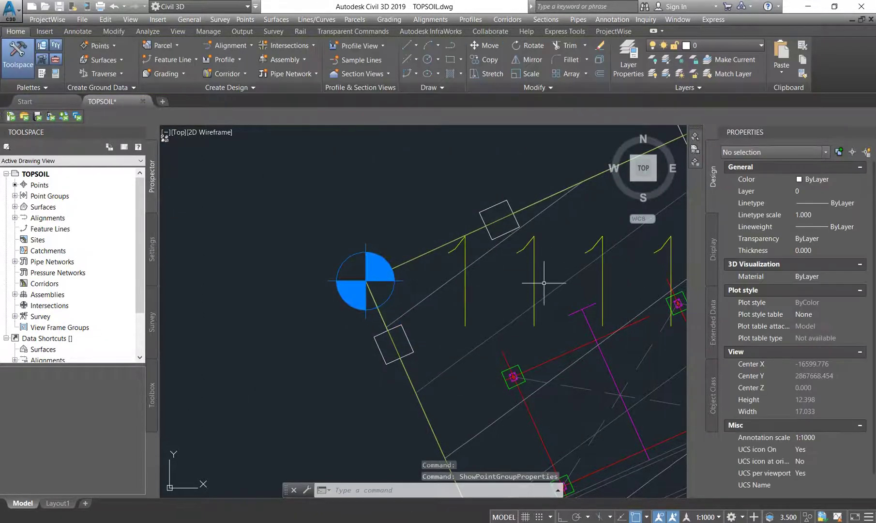
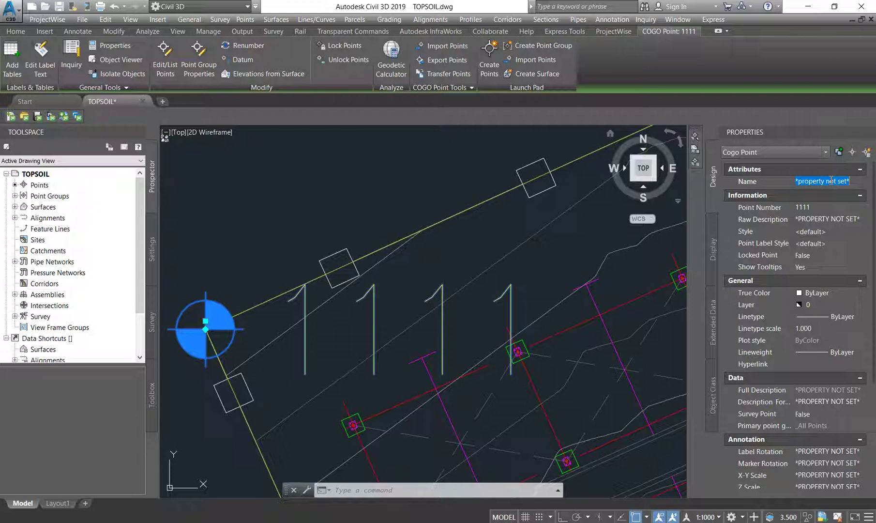
- Name the west corner COGO point bm1
type("b")
key("BackSpace")
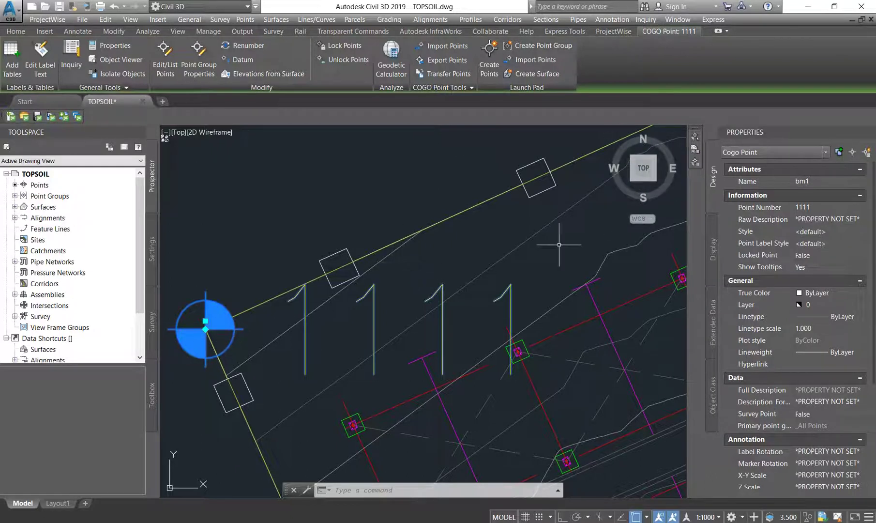
- Set the raw description of the west corner COGO point to TP1
left_click(848, 218)
type("T")
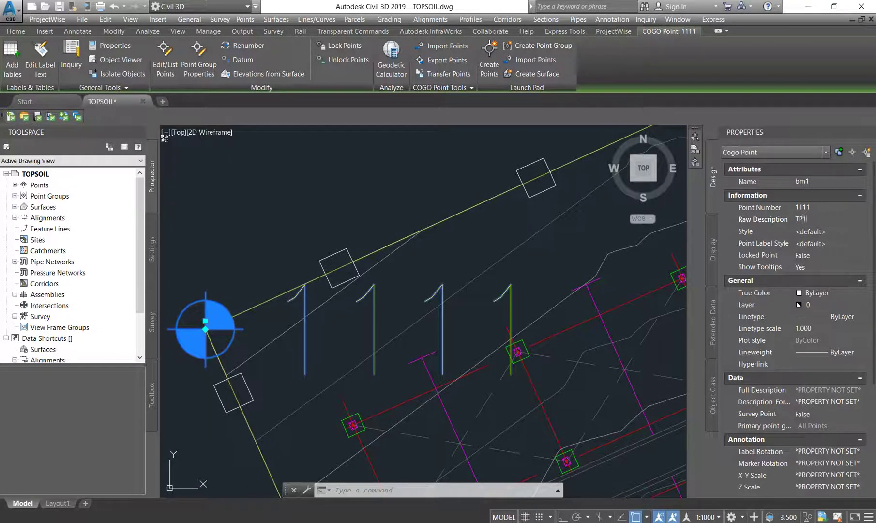
type("P1")
key("Tab")
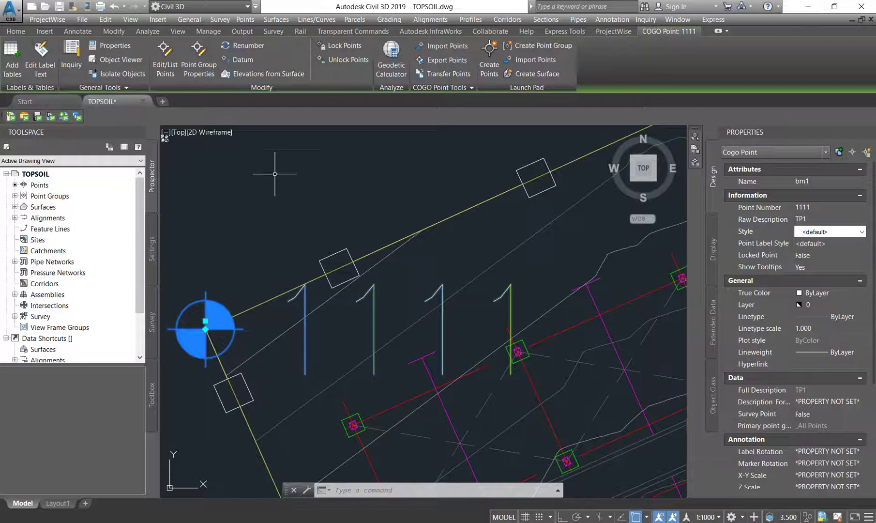
key("Escape")
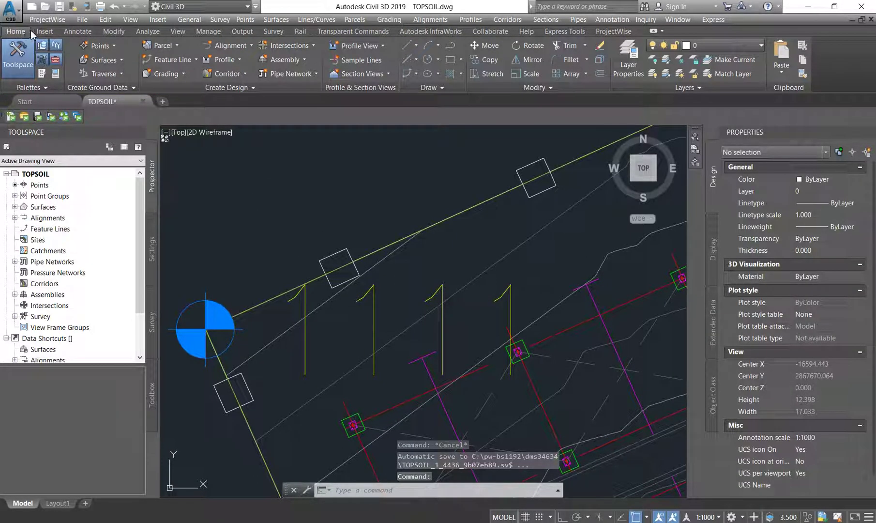
- Start a new point table and choose the table style Description | RSA YXZ
left_click(78, 32)
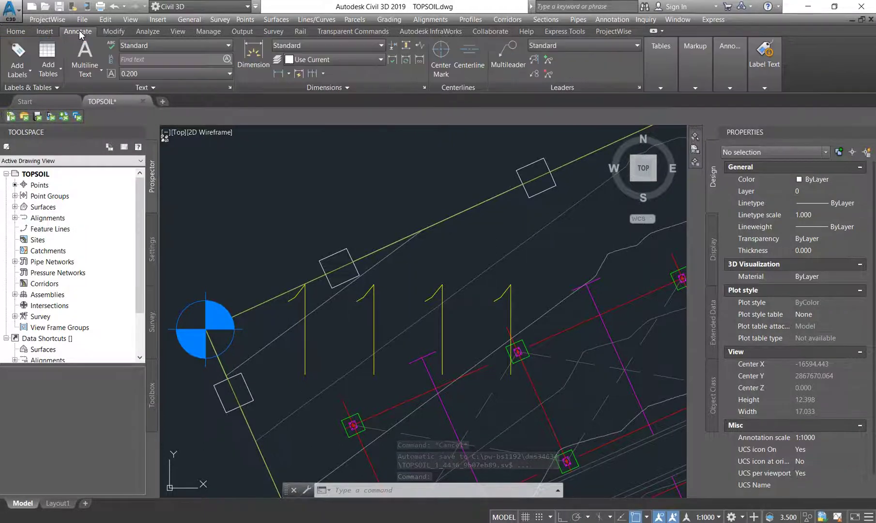
left_click(57, 73)
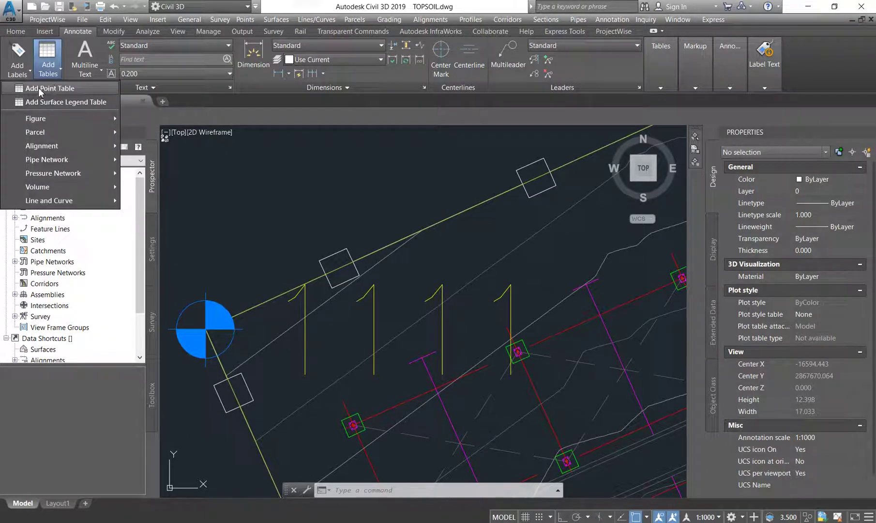
left_click(54, 87)
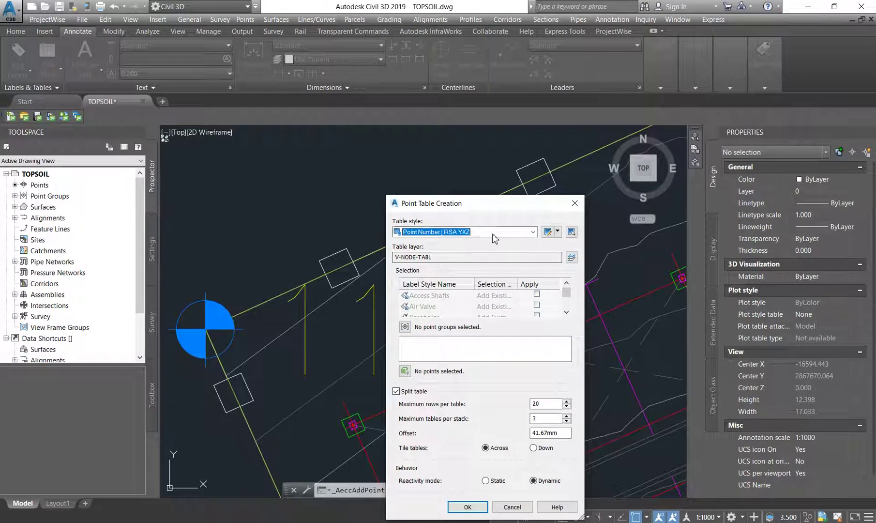
left_click(480, 231)
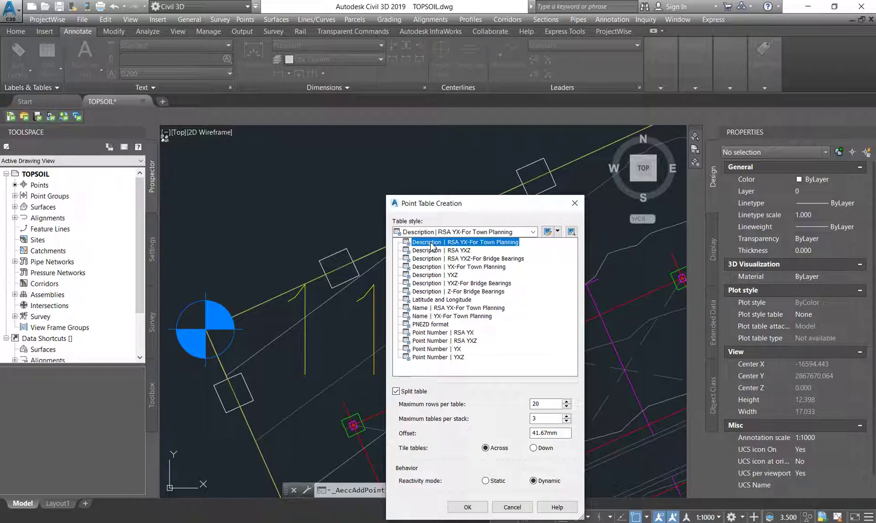
left_click(449, 250)
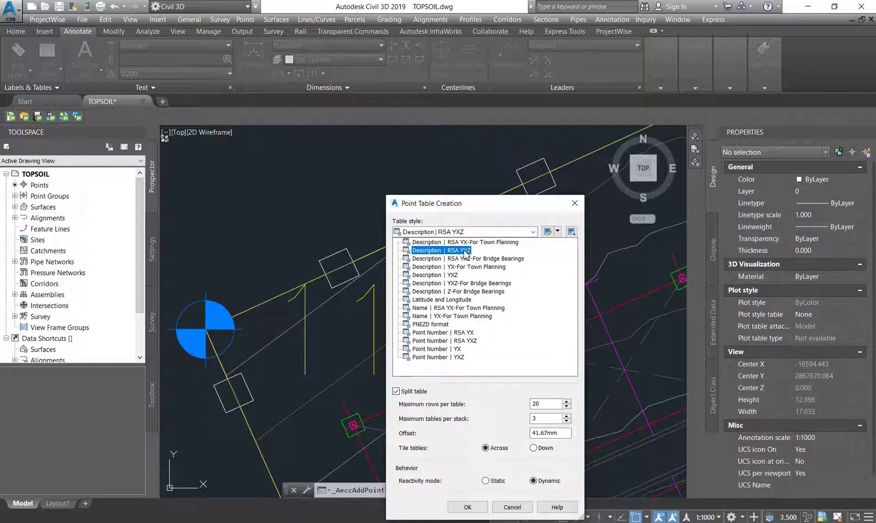
left_click(462, 259)
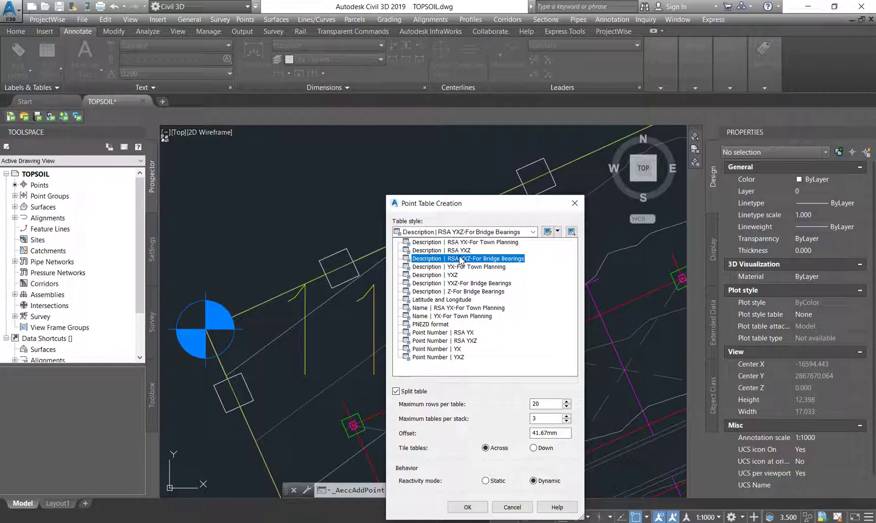
left_click(458, 254)
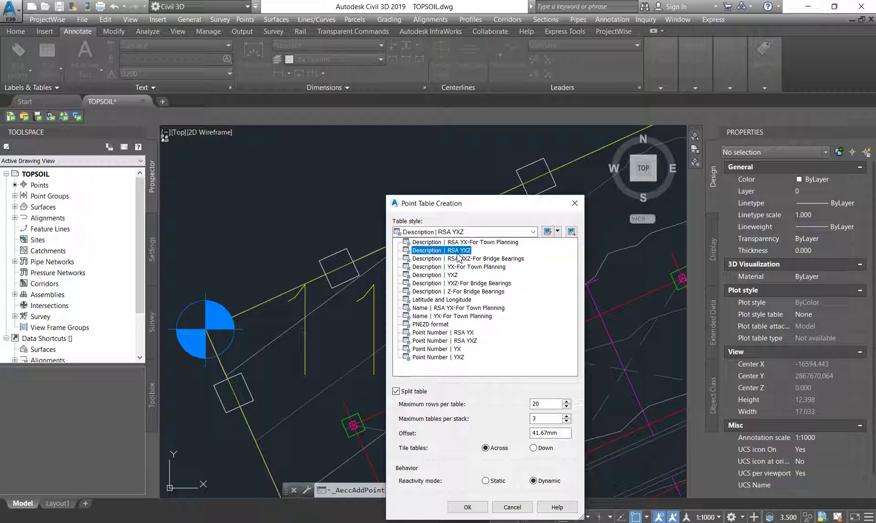
left_click(458, 256)
left_click(429, 250)
left_click(454, 251)
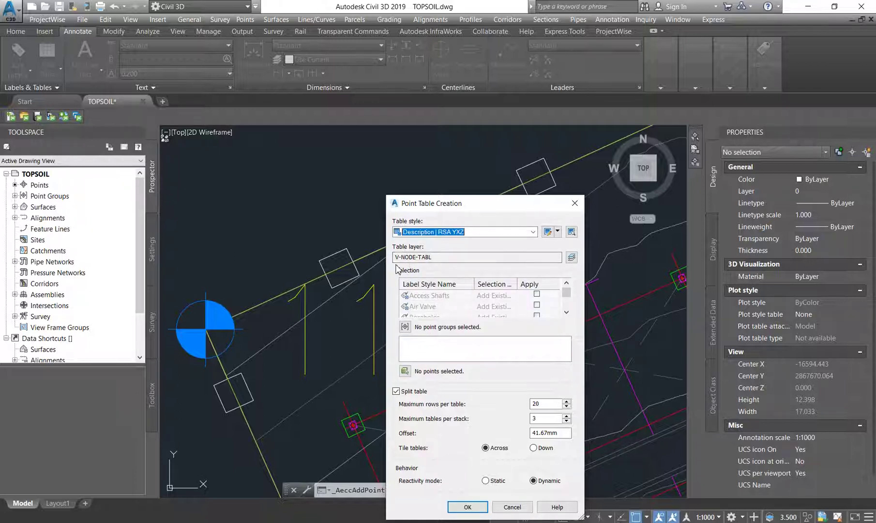
- Add the _All Points group to the table and place the table northwest of the site boundary
left_click(405, 327)
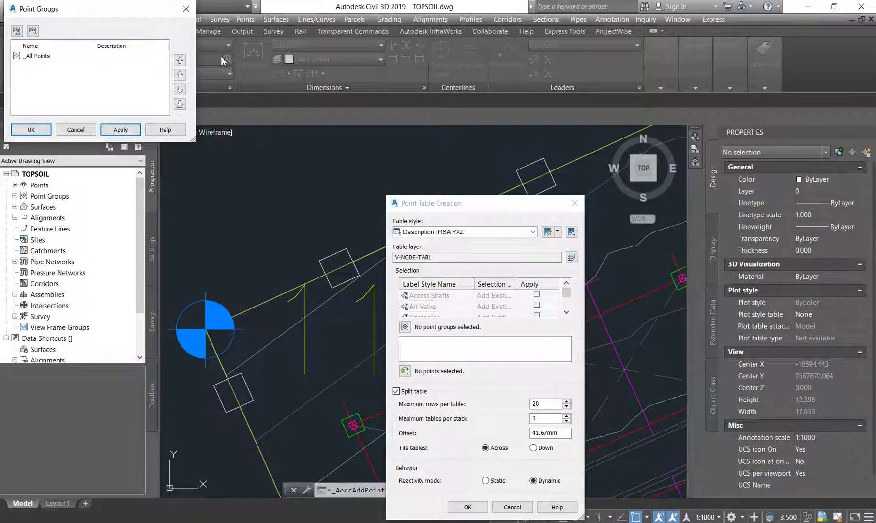
left_click(49, 57)
left_click(39, 131)
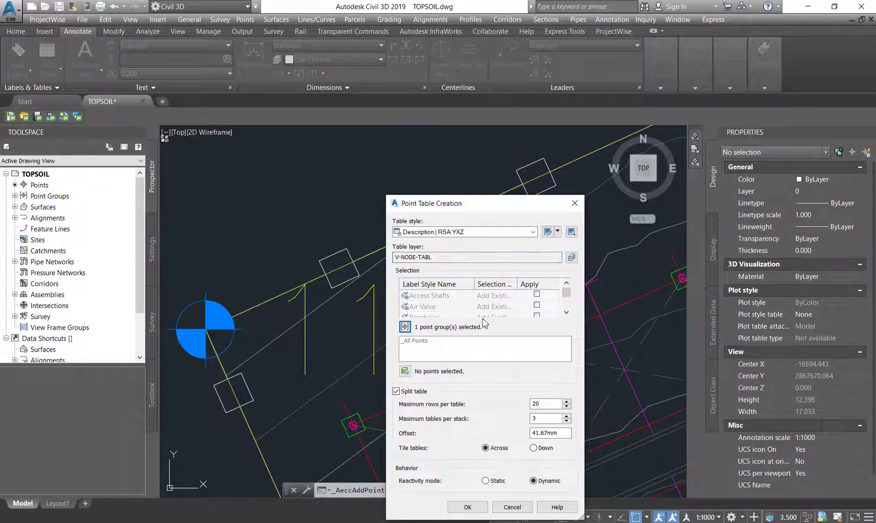
left_click(468, 507)
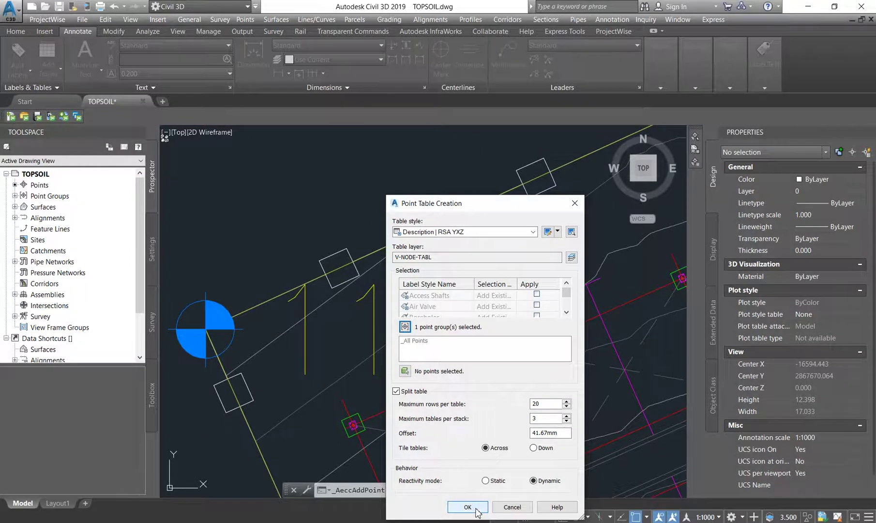
scroll(494, 361, "down", 2)
scroll(314, 340, "down", 10)
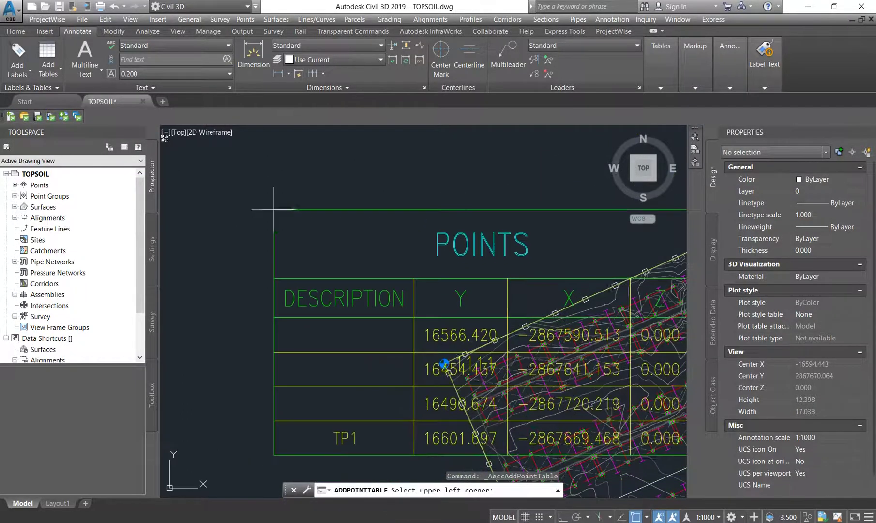
left_click(311, 256)
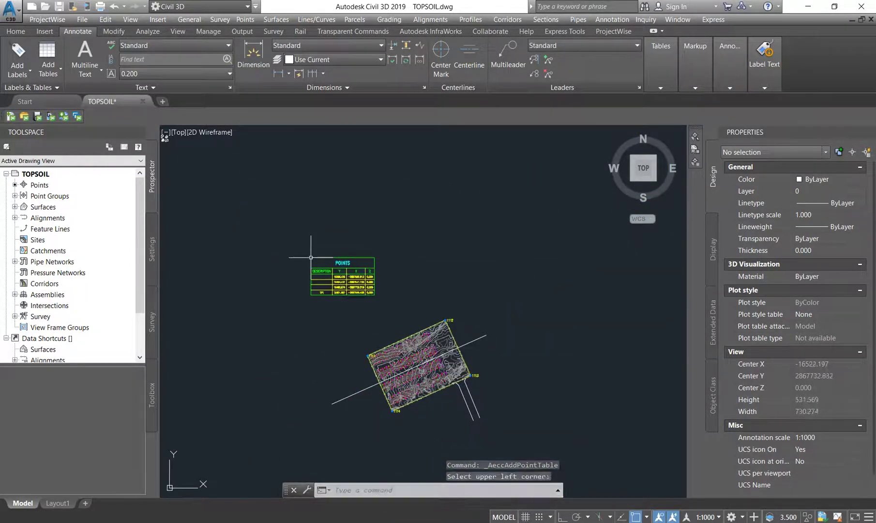
- Start a second point table with the table style Point Number | RSA YXZ
scroll(317, 291, "up", 8)
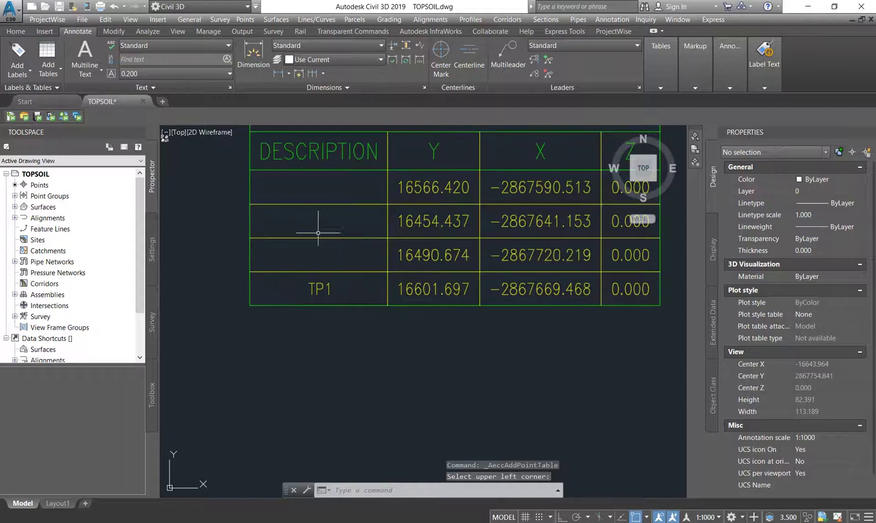
scroll(317, 196, "down", 5)
scroll(412, 314, "up", 2)
scroll(412, 314, "up", 4)
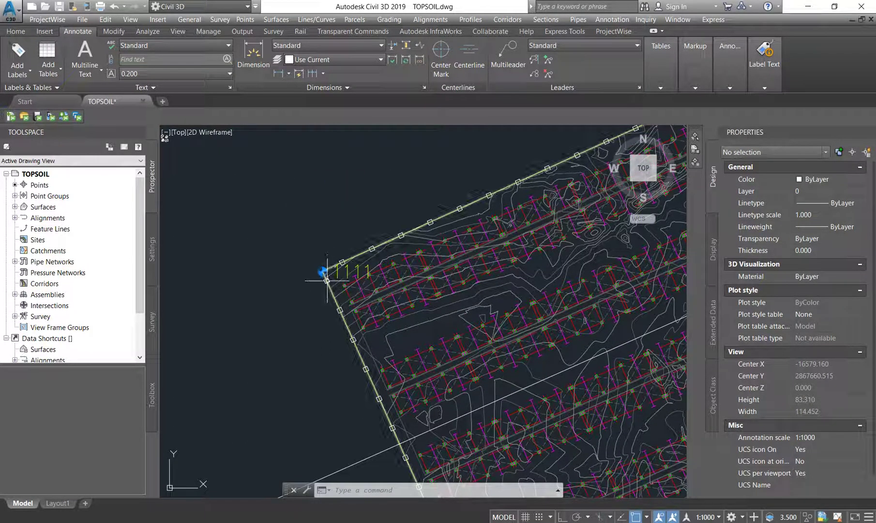
scroll(327, 279, "down", 5)
scroll(339, 242, "up", 3)
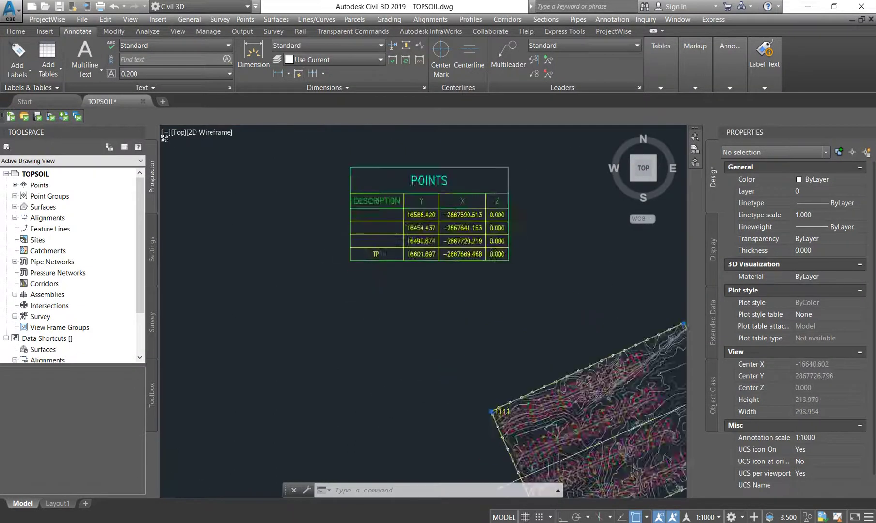
left_click(47, 61)
left_click(55, 89)
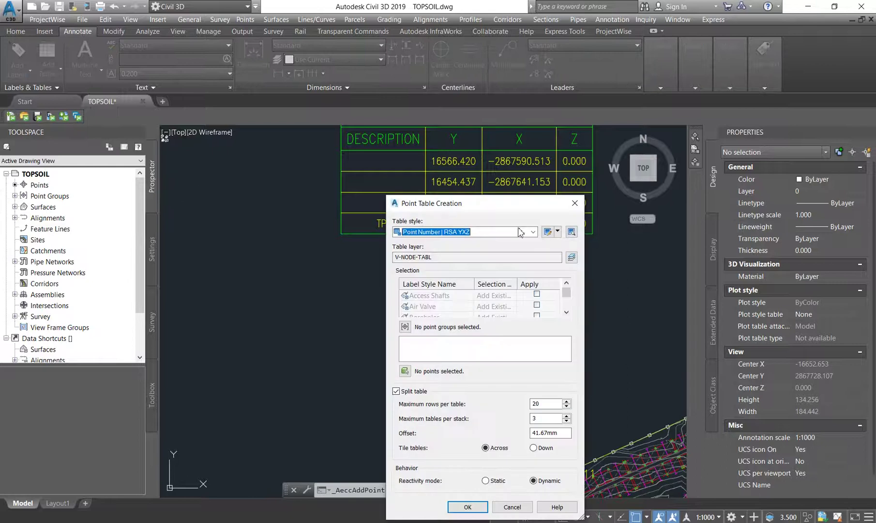
left_click(532, 232)
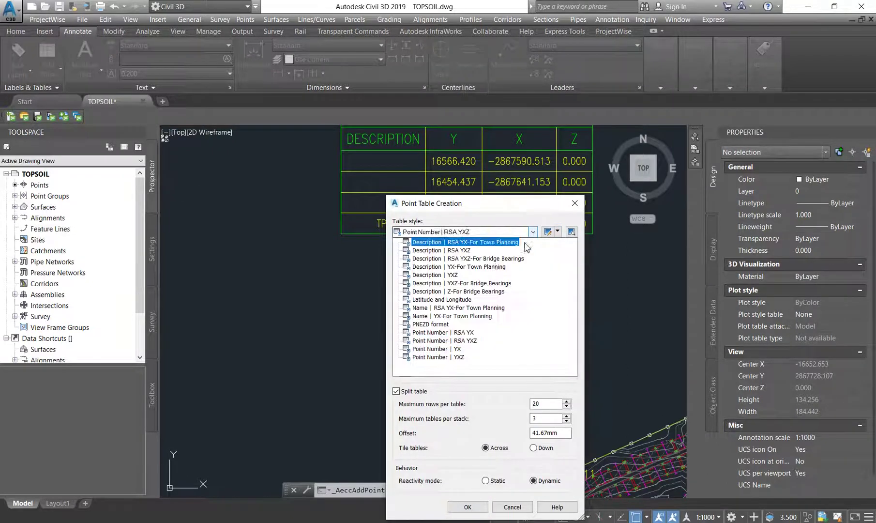
left_click(446, 341)
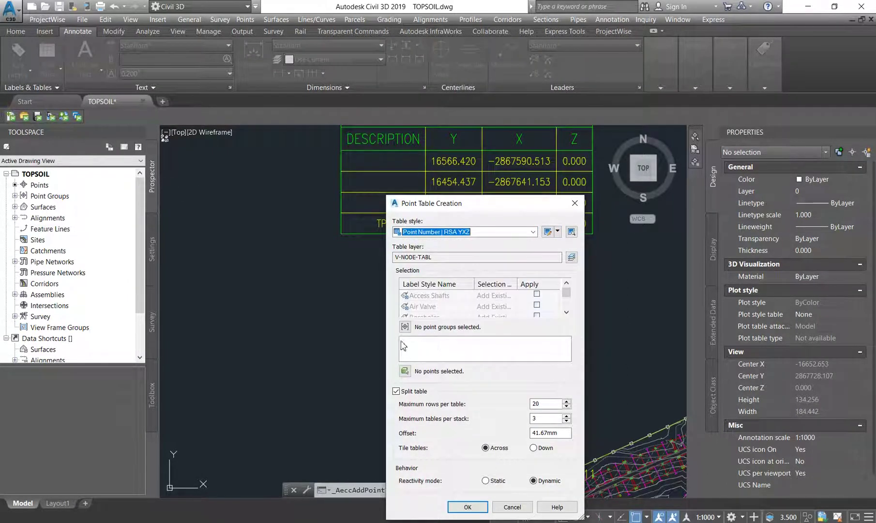
- Add the _All Points group to the second table and place it directly below the first table, aligned with its west edge
left_click(405, 326)
left_click(47, 56)
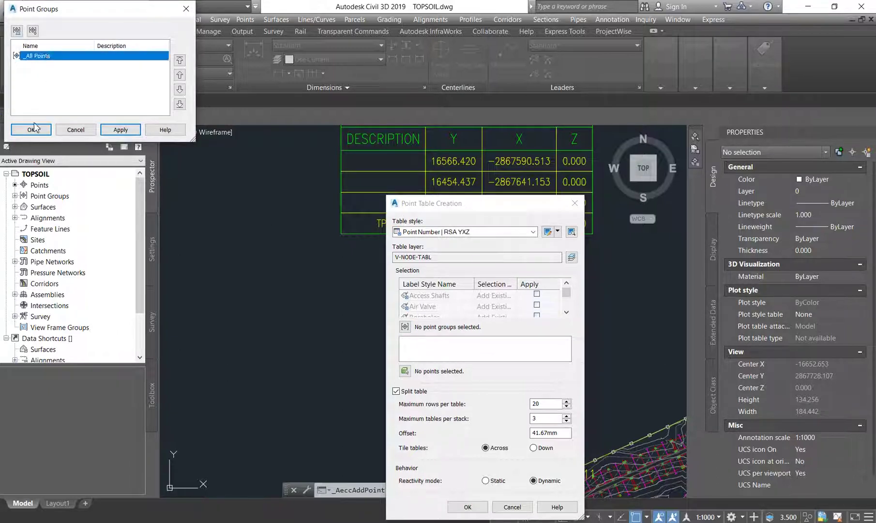
left_click(32, 127)
left_click(468, 507)
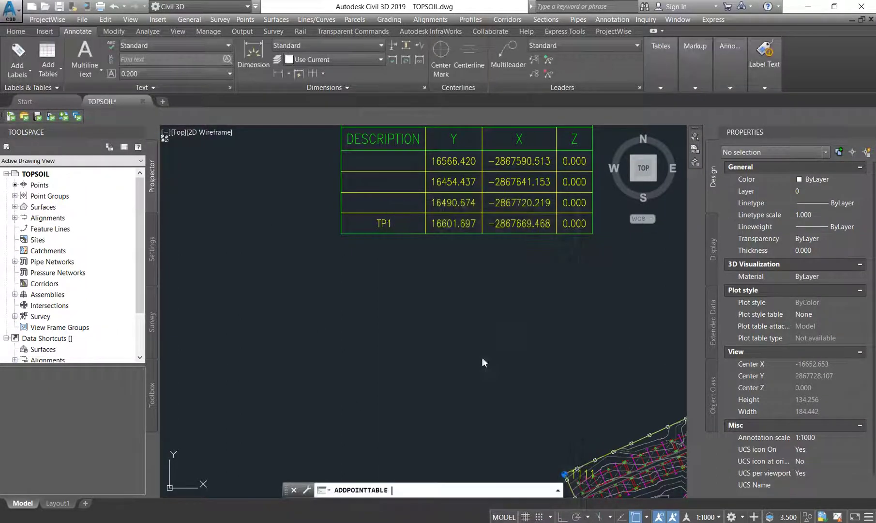
scroll(508, 303, "down", 4)
scroll(488, 364, "up", 4)
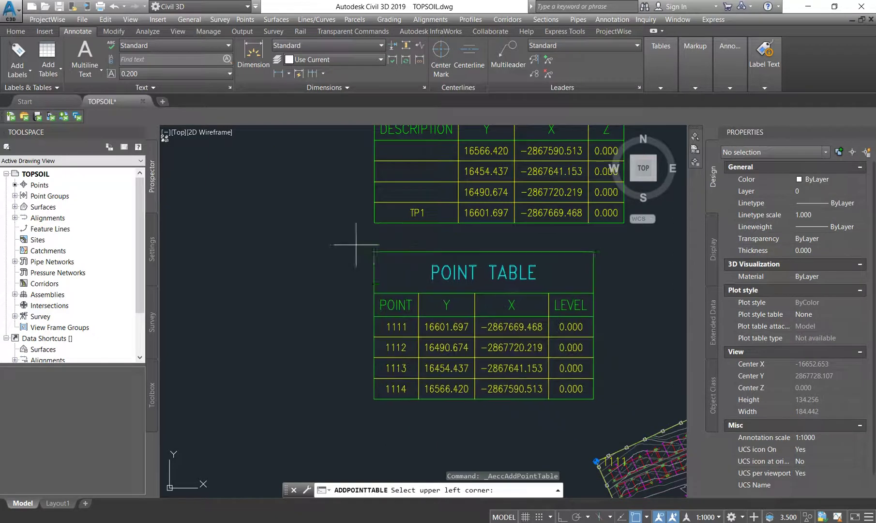
left_click(375, 237)
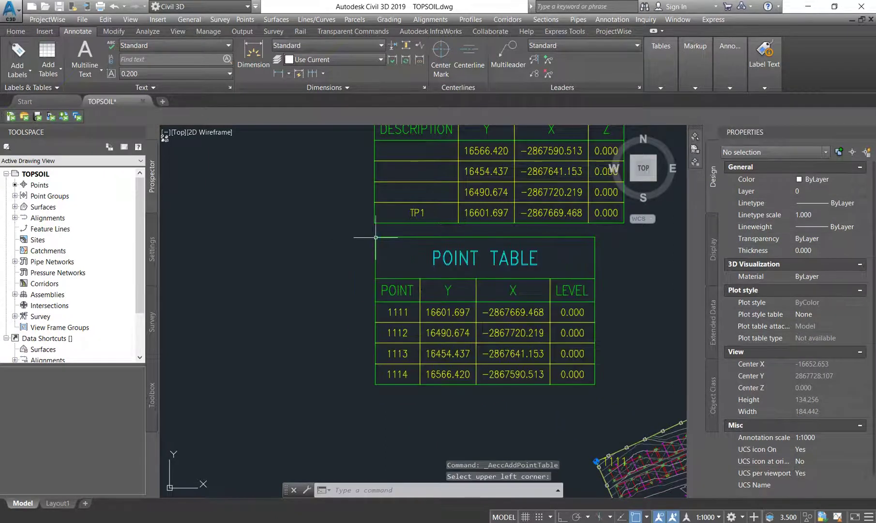
scroll(324, 251, "down", 2)
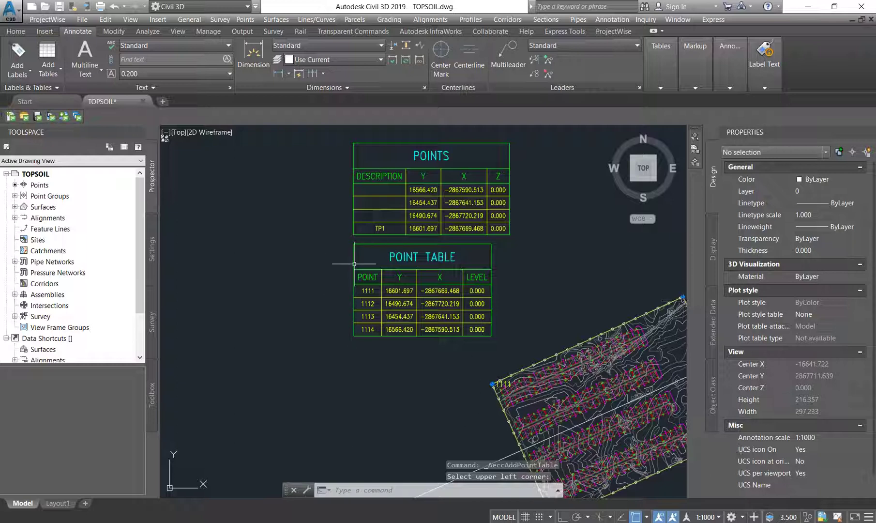
key("Escape")
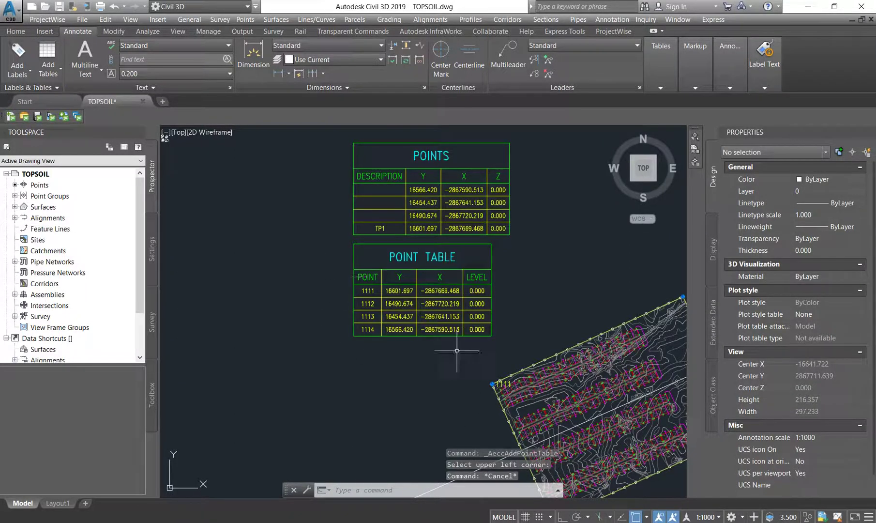
- Set the raw description of the north corner COGO point 1112 to TP2
middle_click_drag(455, 352, 283, 339)
left_click(525, 282)
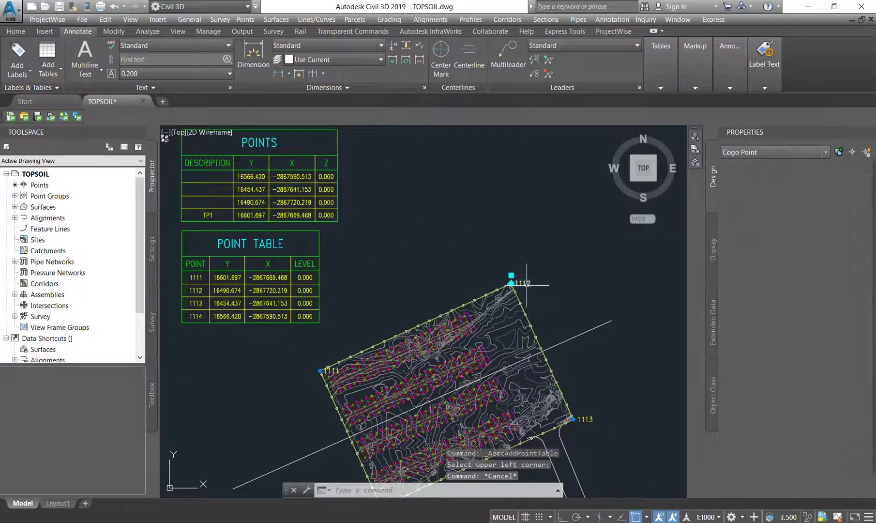
left_click(828, 219)
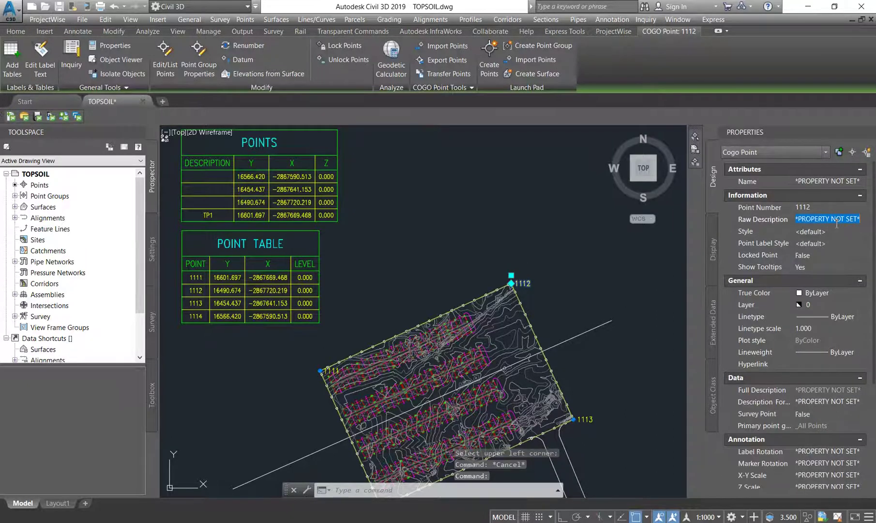
type("TP2")
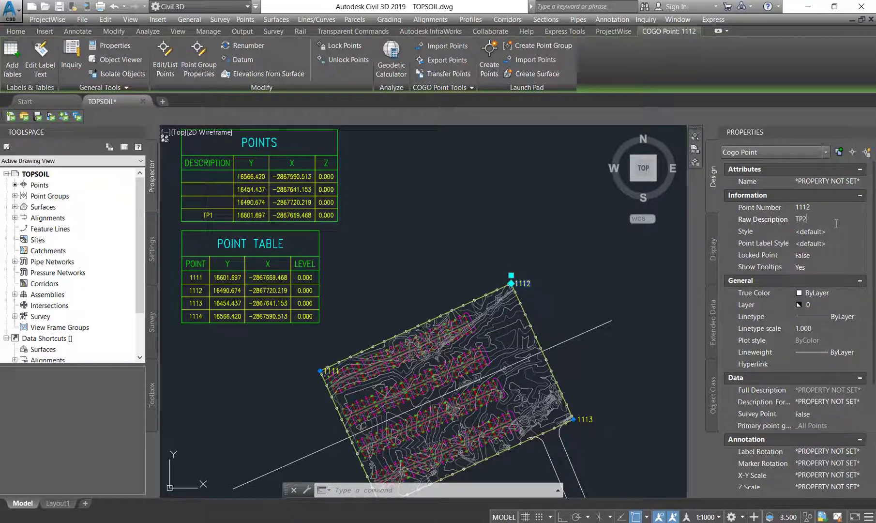
left_click(584, 308)
key("Escape")
key("Escape")
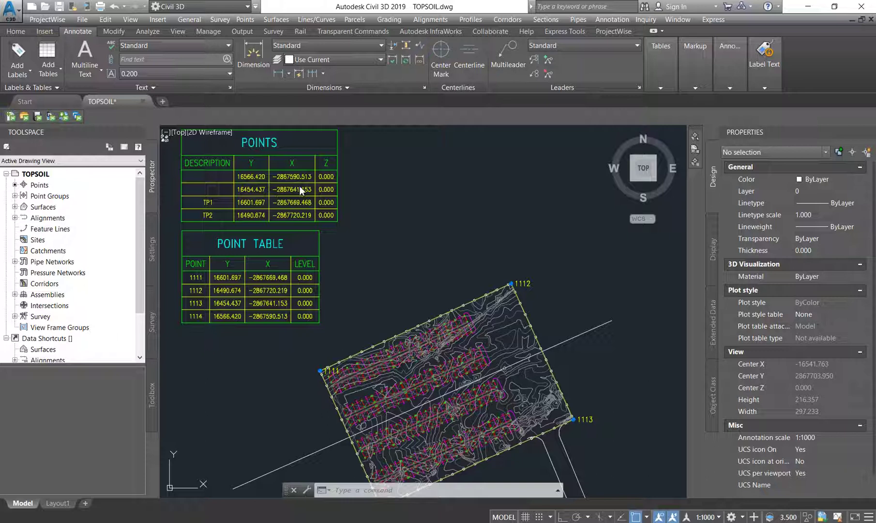
- Examine the labelled corner points and their matching rows in the point number table
scroll(280, 358, "down", 4)
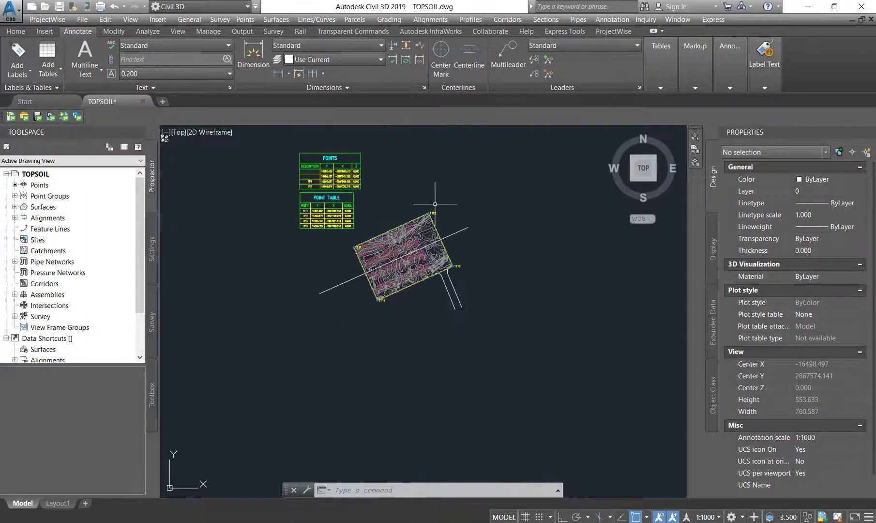
scroll(433, 222, "up", 4)
scroll(432, 221, "up", 2)
scroll(445, 208, "down", 6)
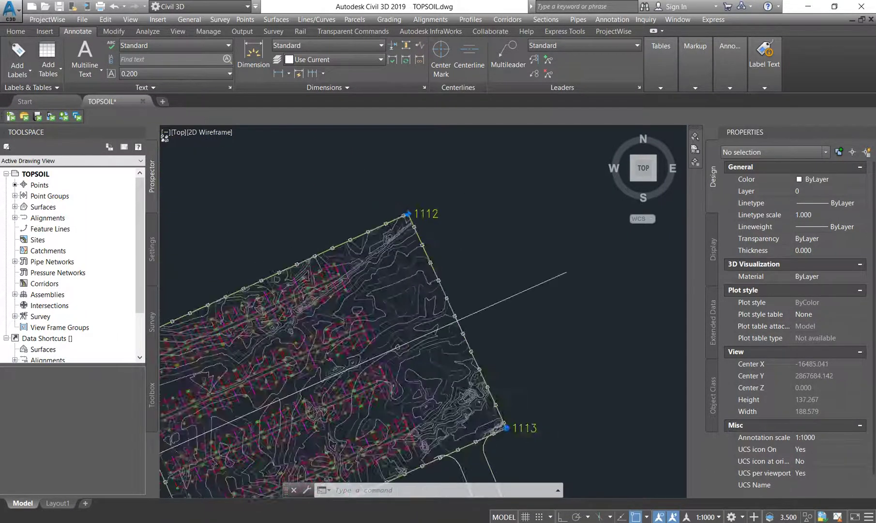
scroll(262, 189, "up", 6)
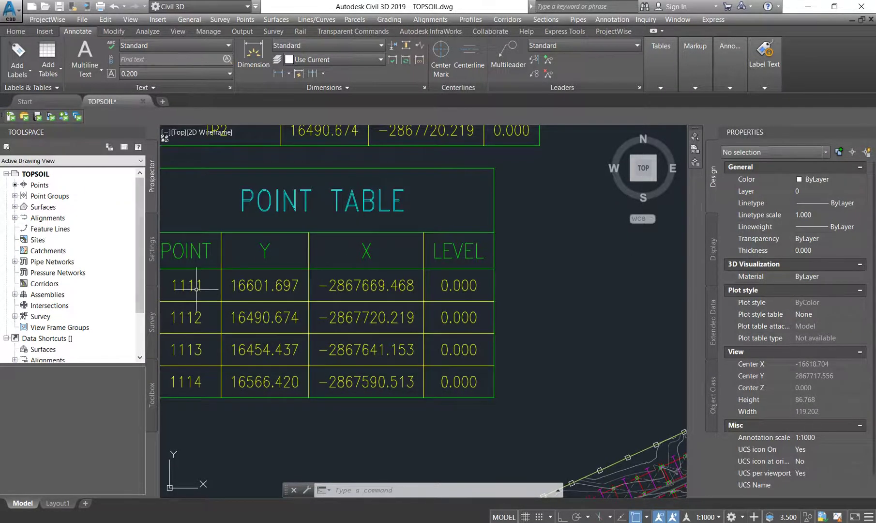
- Set the point label style of the _All Points group to Description
scroll(180, 374, "down", 5)
scroll(438, 336, "up", 6)
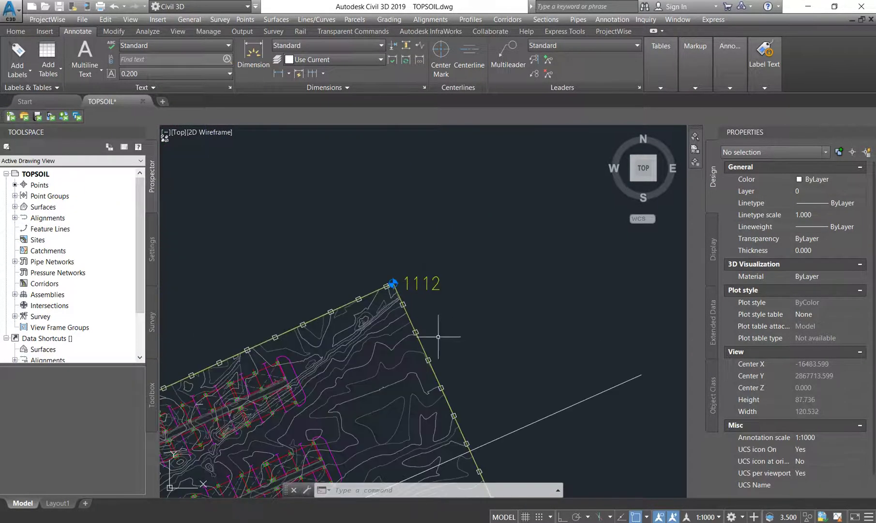
scroll(461, 401, "down", 4)
middle_click_drag(199, 180, 298, 243)
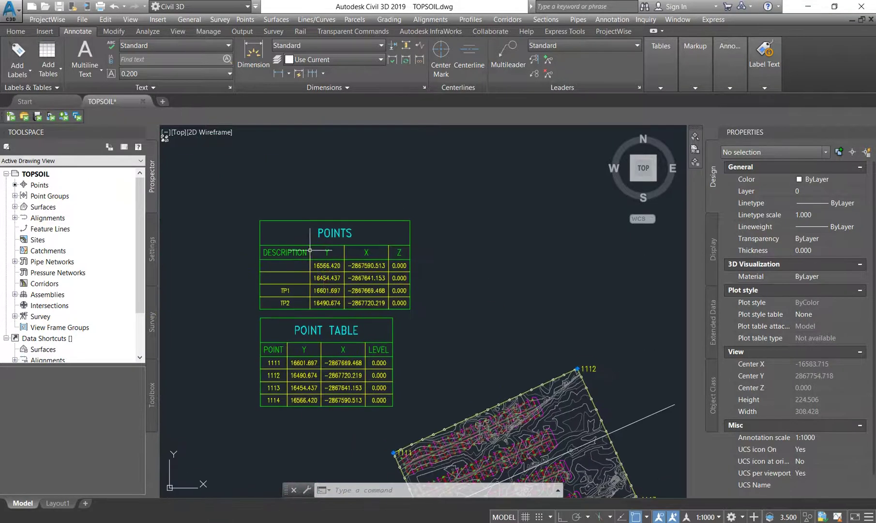
scroll(334, 257, "down", 2)
scroll(377, 303, "up", 6)
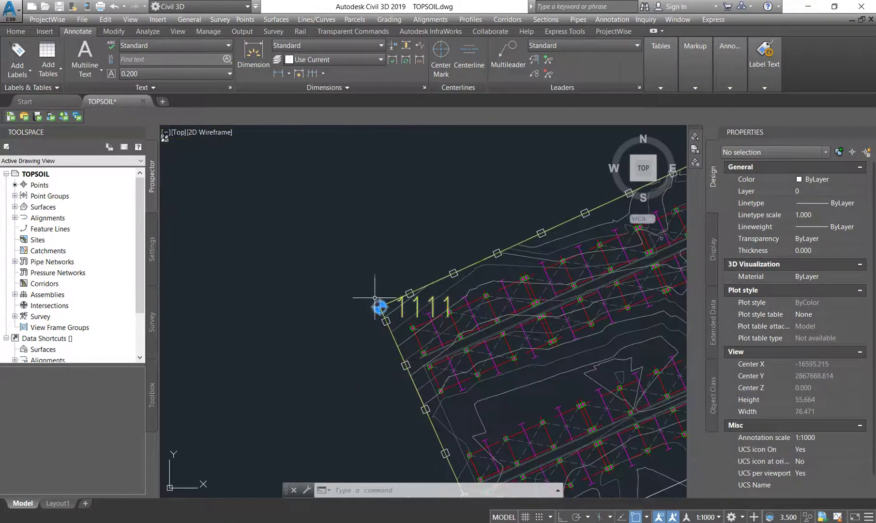
left_click(380, 306)
right_click(322, 249)
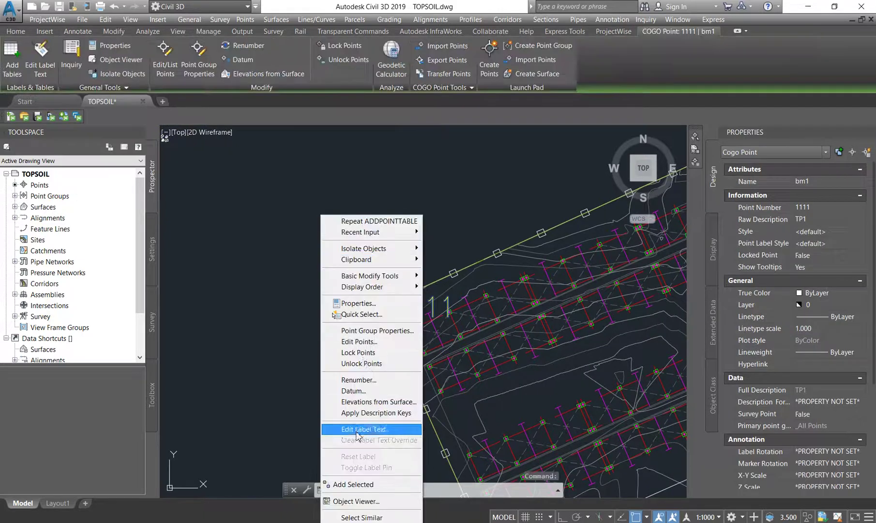
left_click(363, 332)
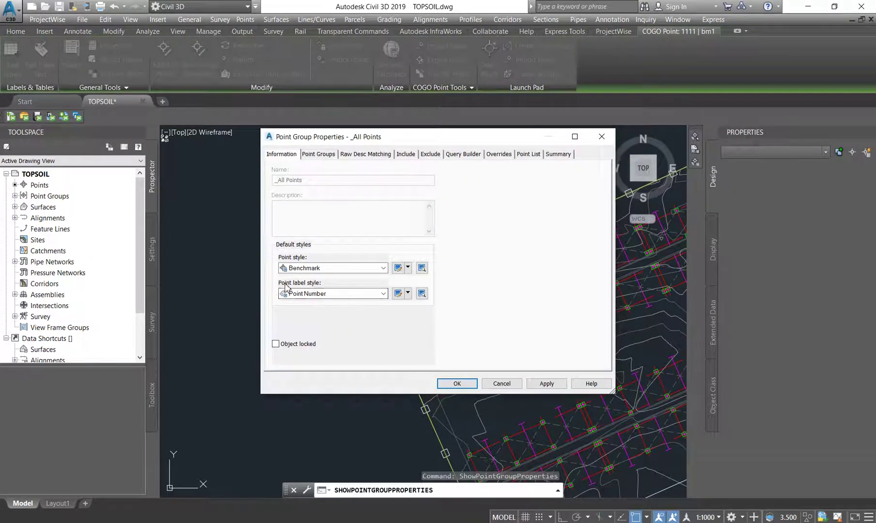
left_click(306, 295)
scroll(306, 336, "up", 4)
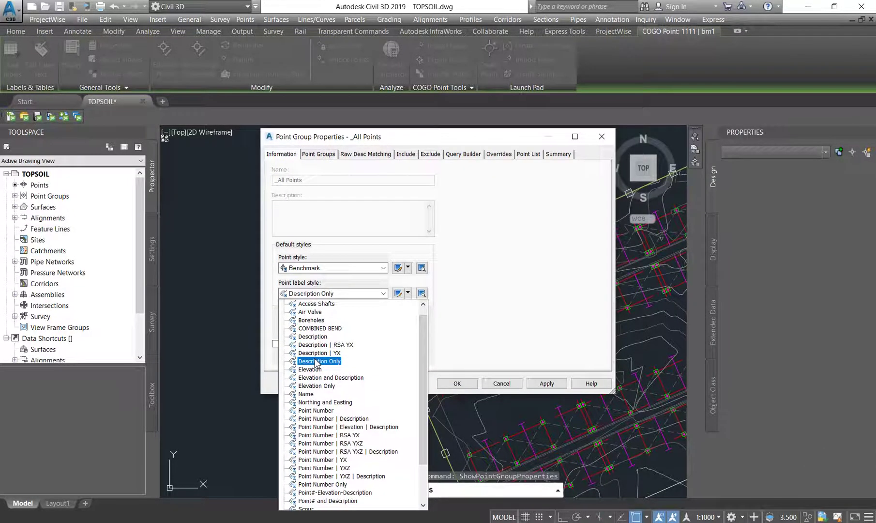
left_click(310, 337)
left_click(456, 383)
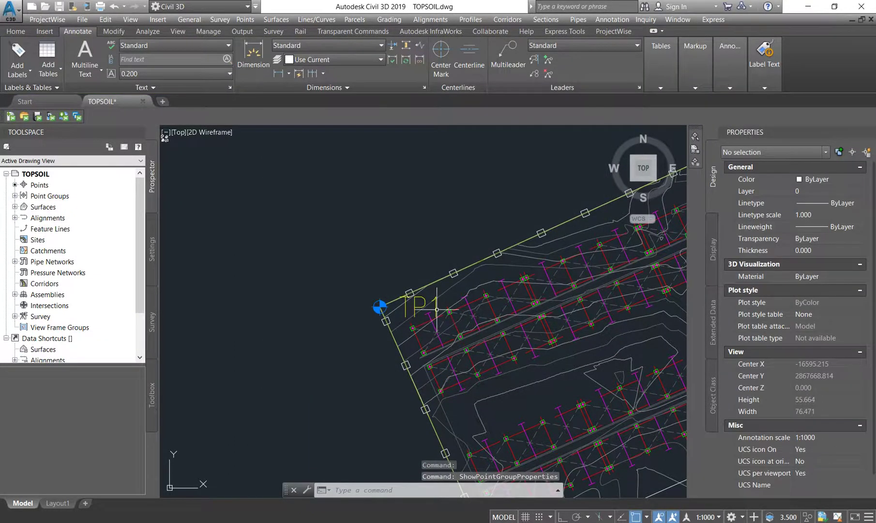
- Set the raw description of the east corner COGO point 1113 to TP3
scroll(397, 302, "down", 6)
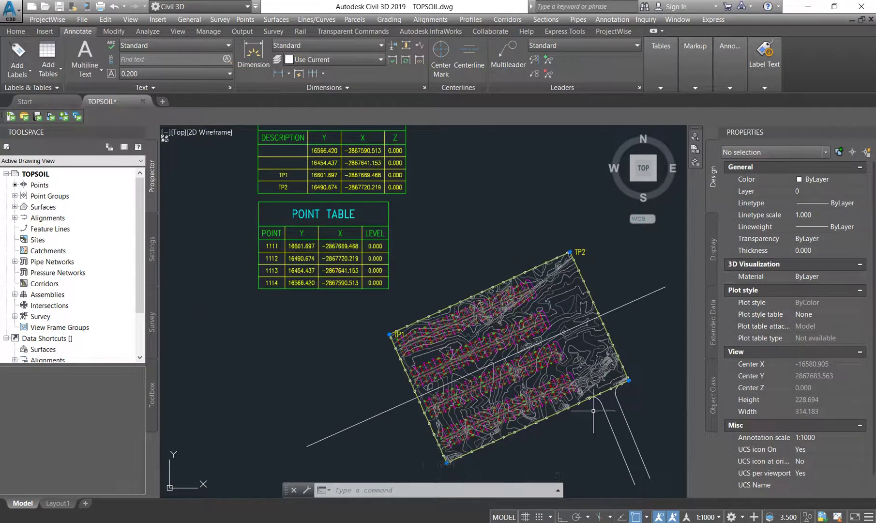
left_click(629, 380)
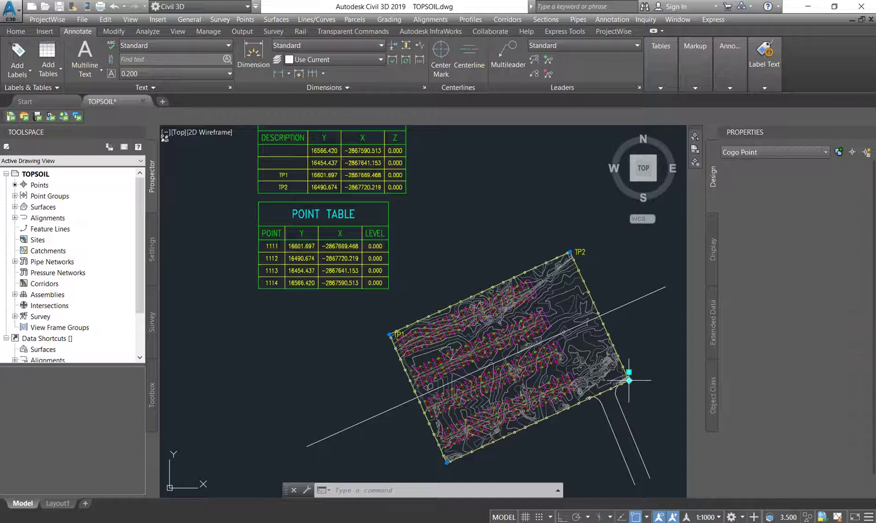
left_click(825, 220)
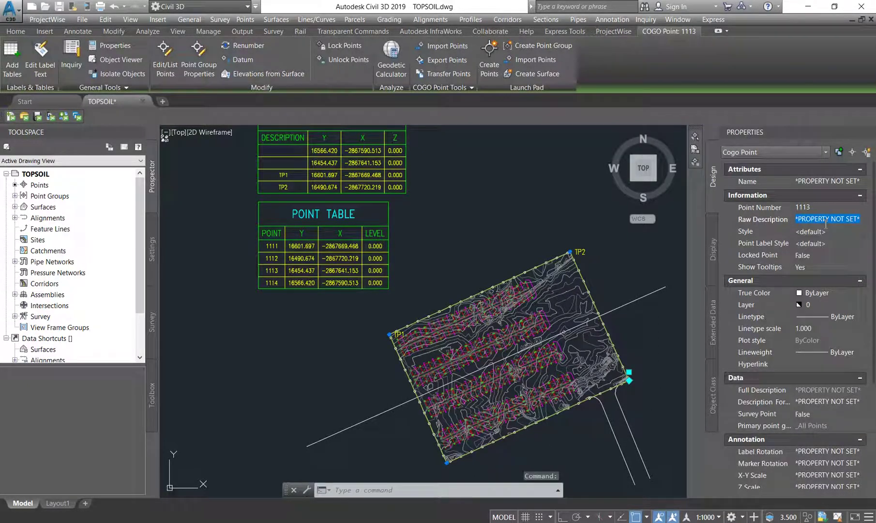
type("TP3")
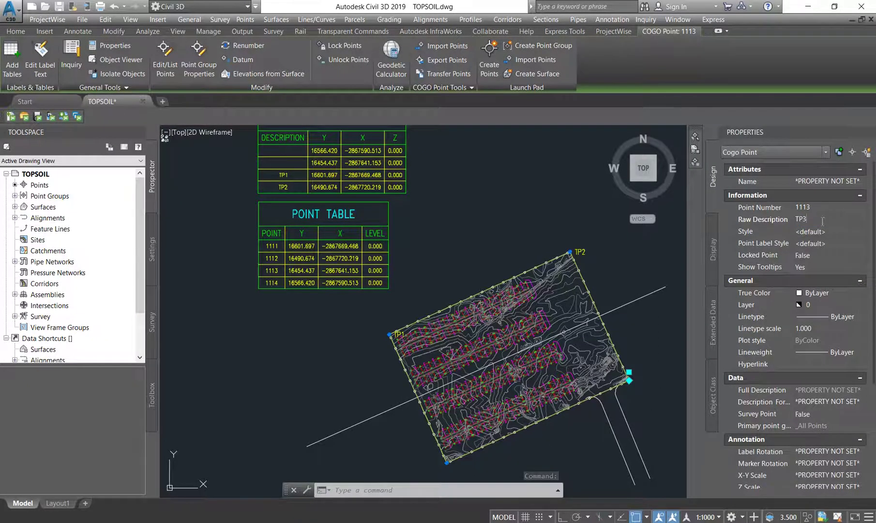
key("Return")
scroll(542, 322, "down", 2)
key("Escape")
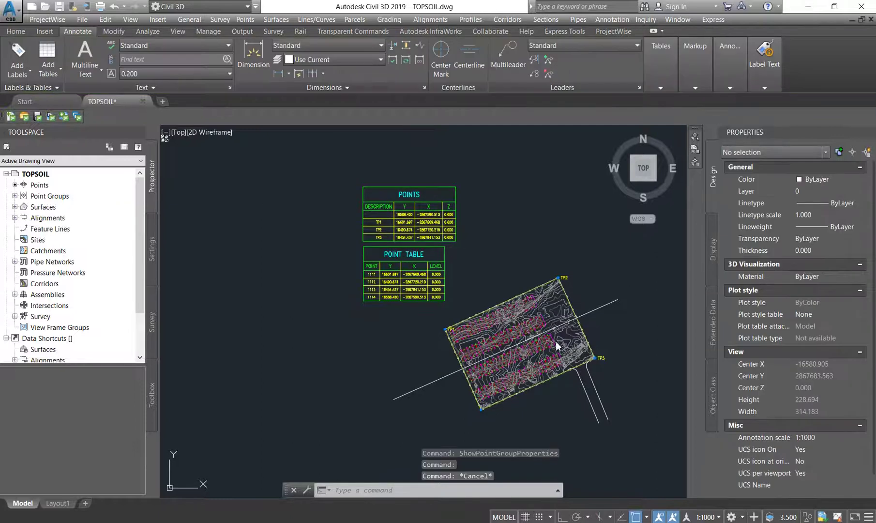
- Set the point label style of the _All Points group to Name and check the label at the west corner point
scroll(448, 329, "up", 4)
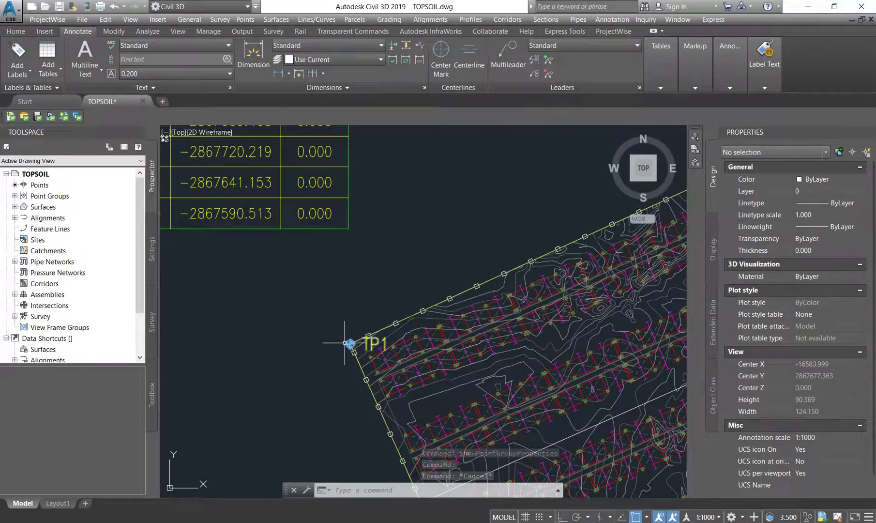
left_click(348, 343)
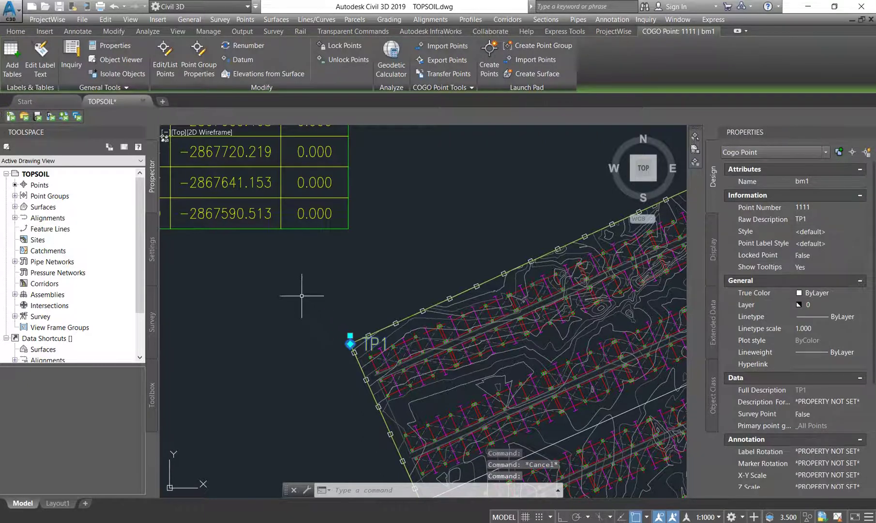
right_click(304, 295)
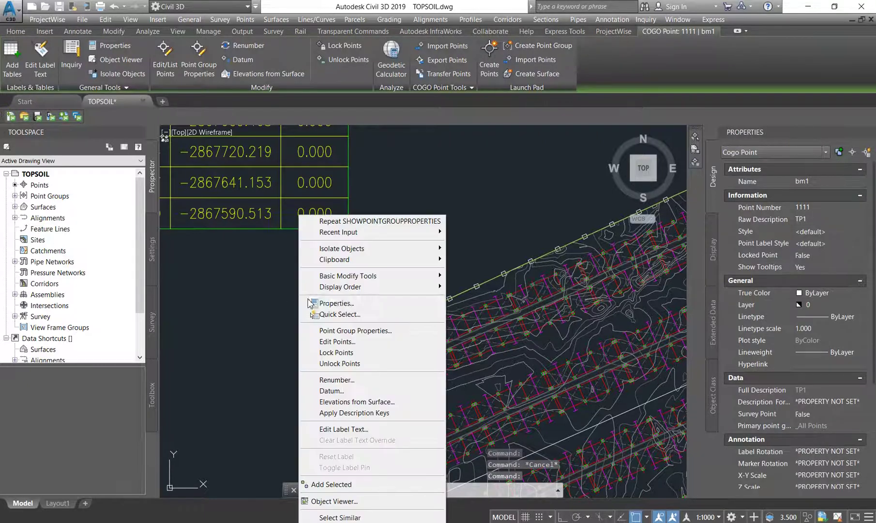
left_click(352, 331)
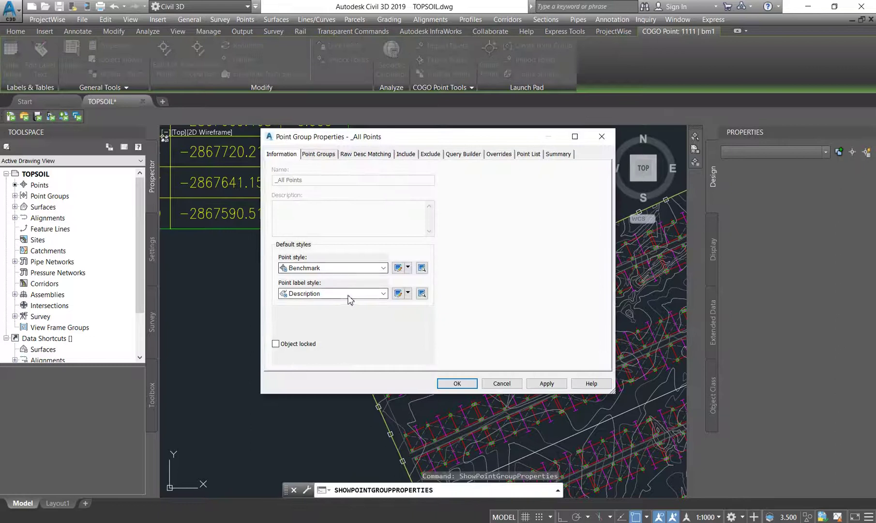
left_click(354, 294)
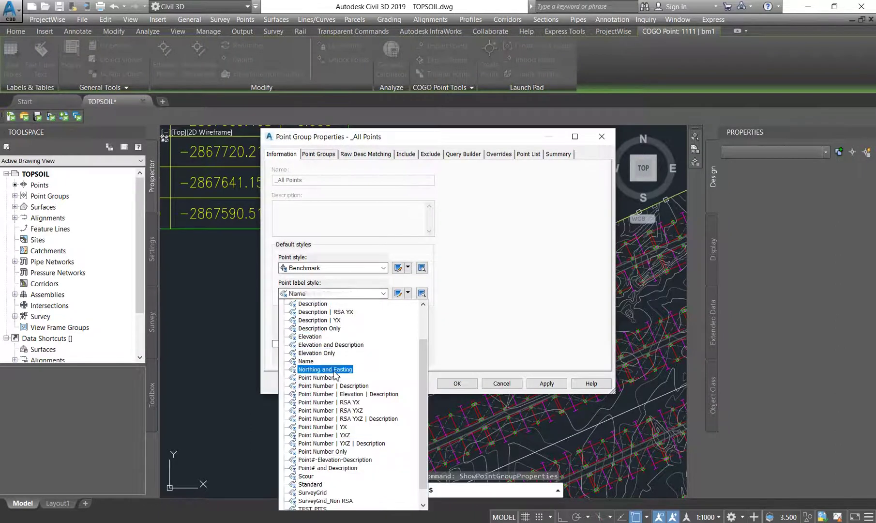
left_click(306, 363)
left_click(454, 383)
scroll(359, 315, "up", 5)
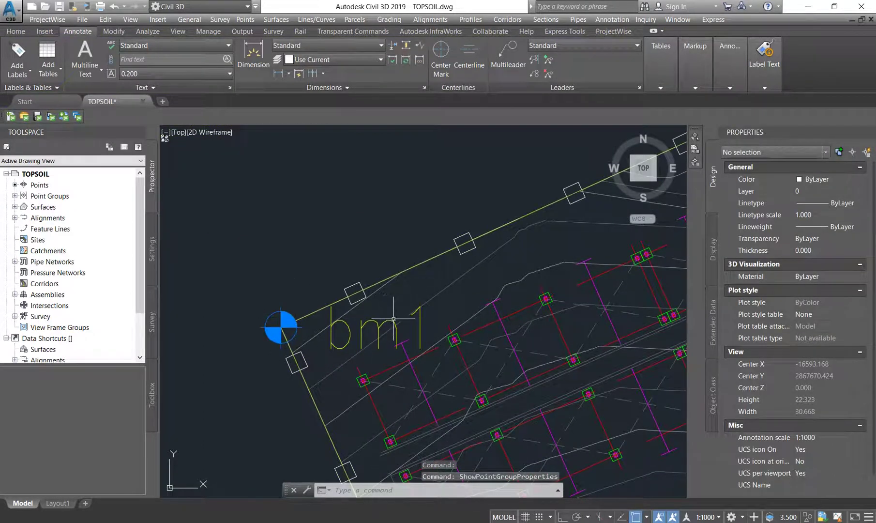
scroll(394, 318, "down", 6)
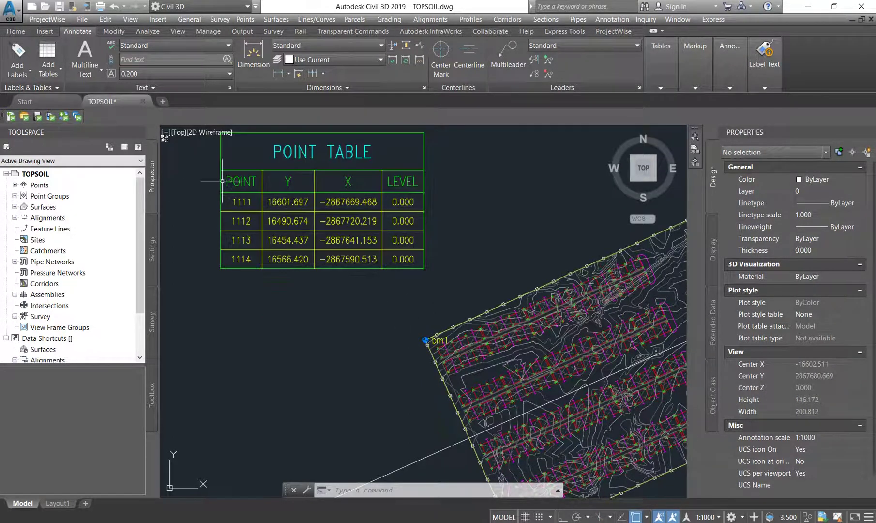
left_click(57, 76)
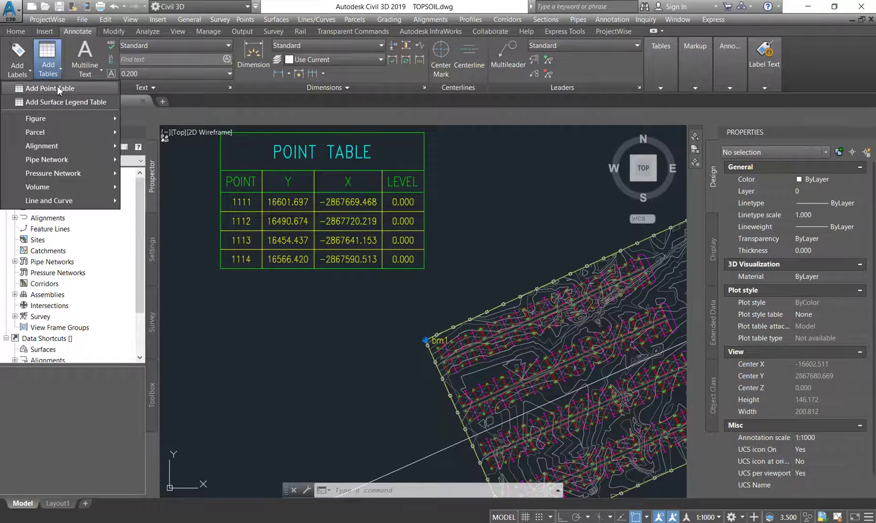
left_click(57, 85)
left_click(445, 233)
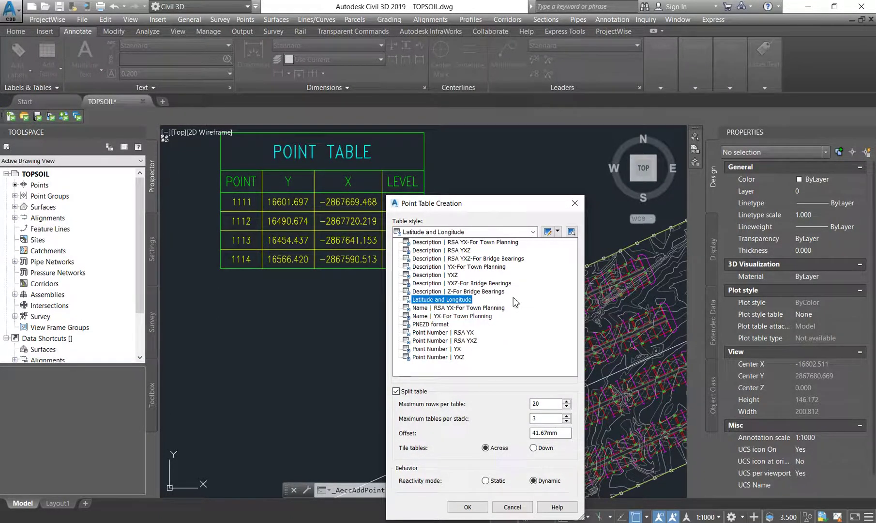
left_click(500, 293)
left_click(467, 506)
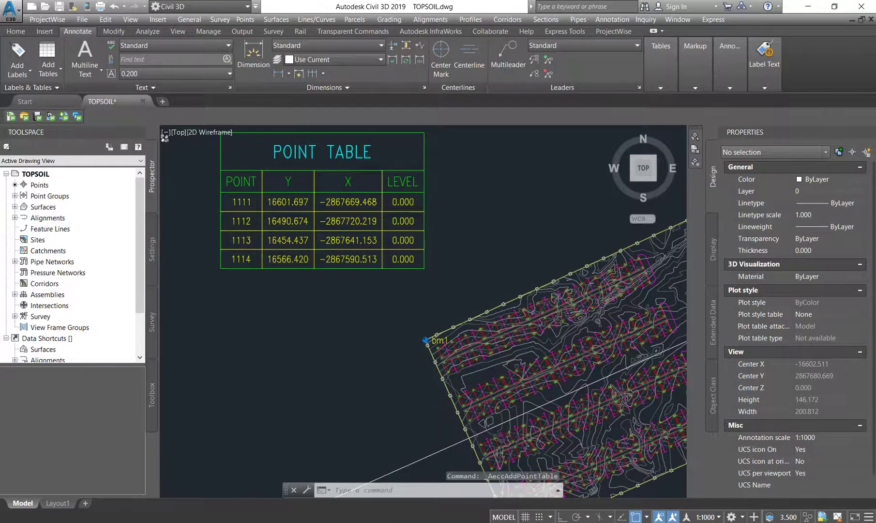
- Edit the table style of the upper point table, which lists descriptions, and change its title to CLEAR AND GRUB POINTS
scroll(386, 304, "down", 4)
left_click(380, 291)
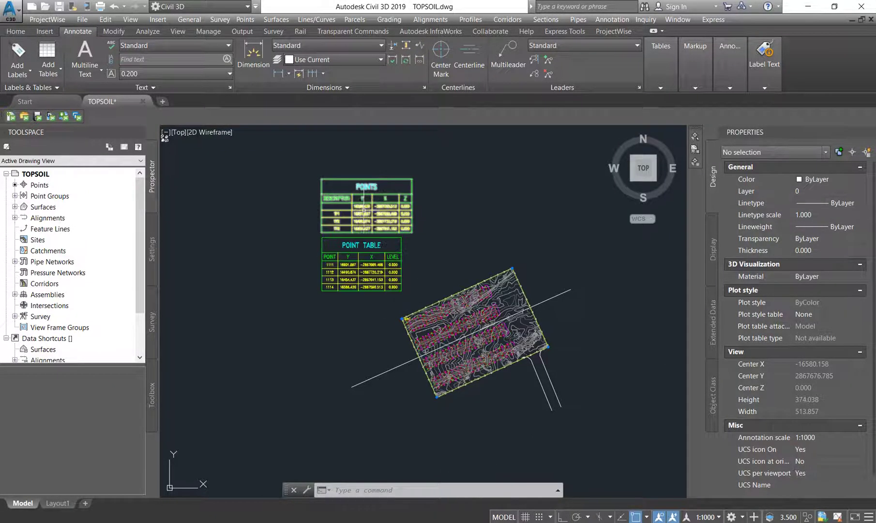
left_click(364, 194)
right_click(370, 197)
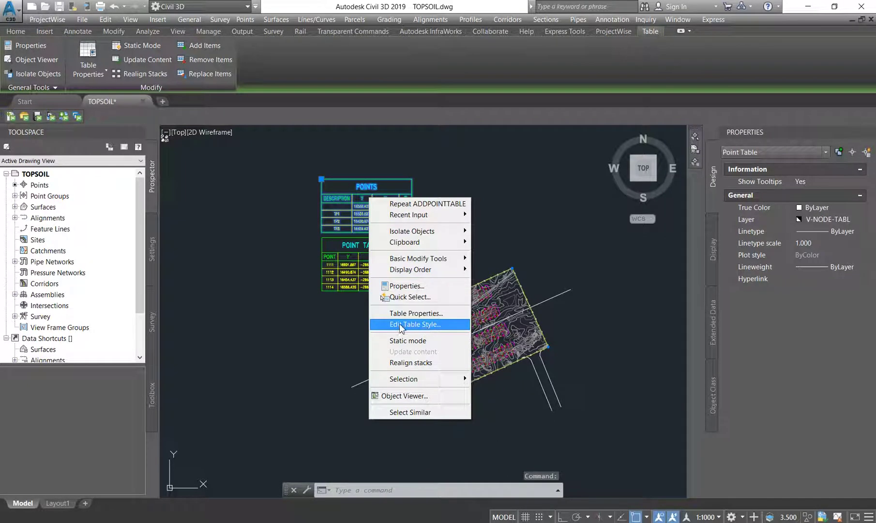
left_click(425, 325)
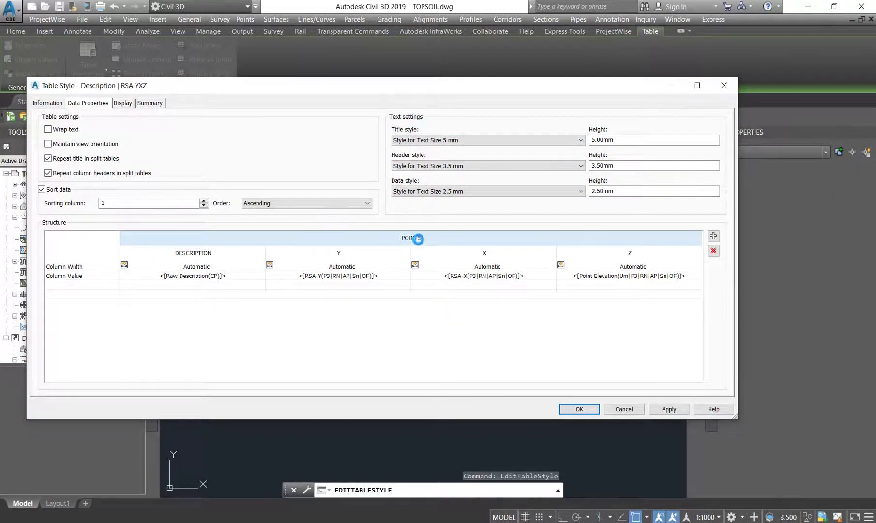
double_click(416, 239)
double_click(267, 131)
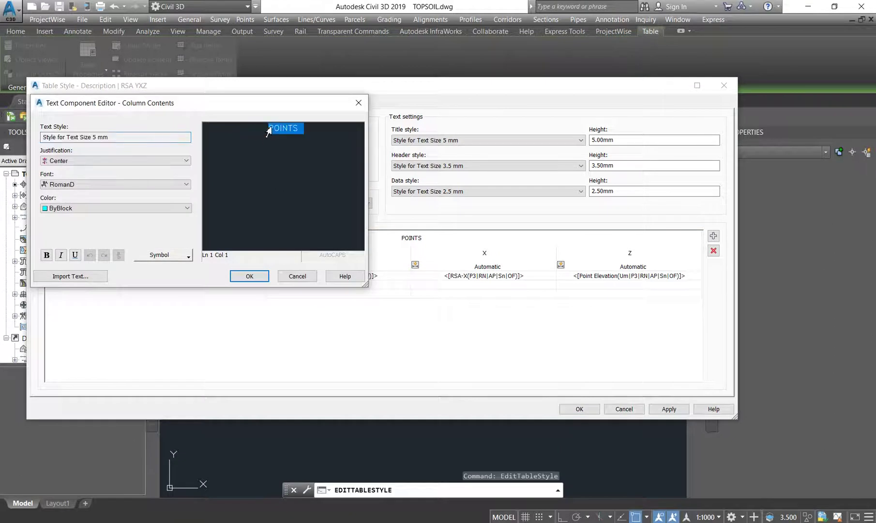
left_click(267, 142)
type("CLEA")
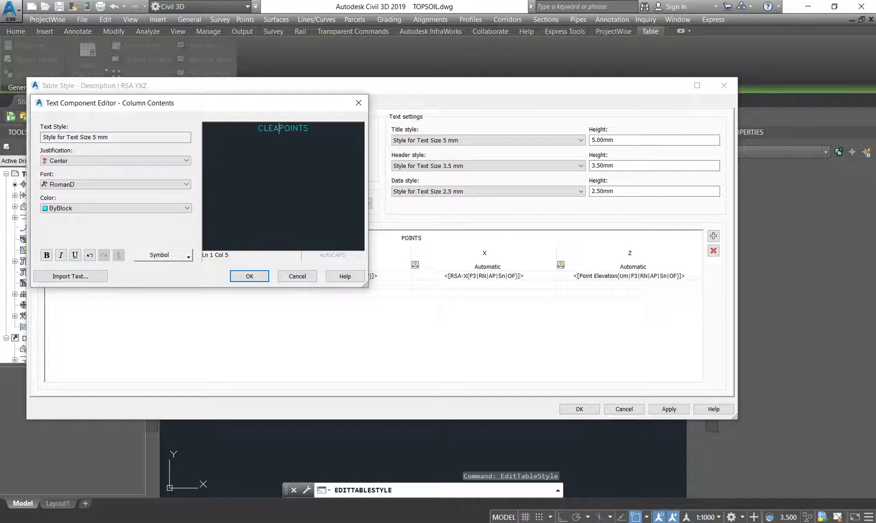
type("R AND GRUB")
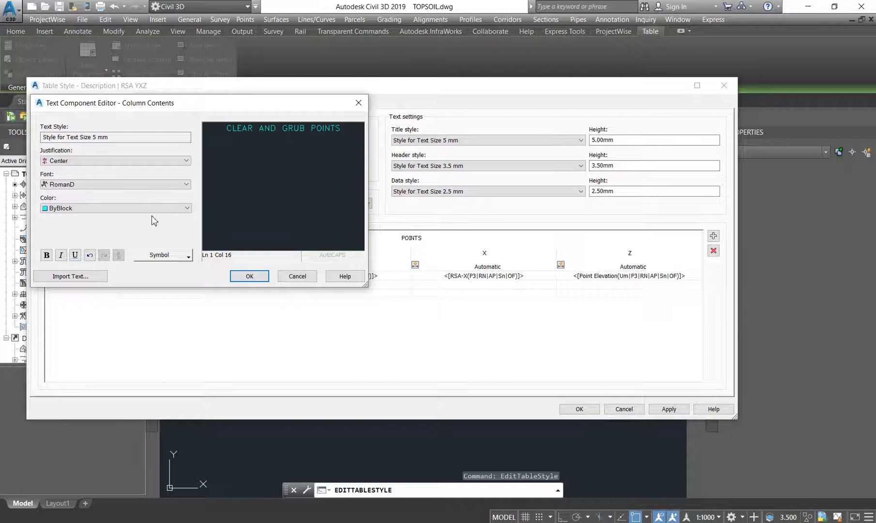
left_click(246, 276)
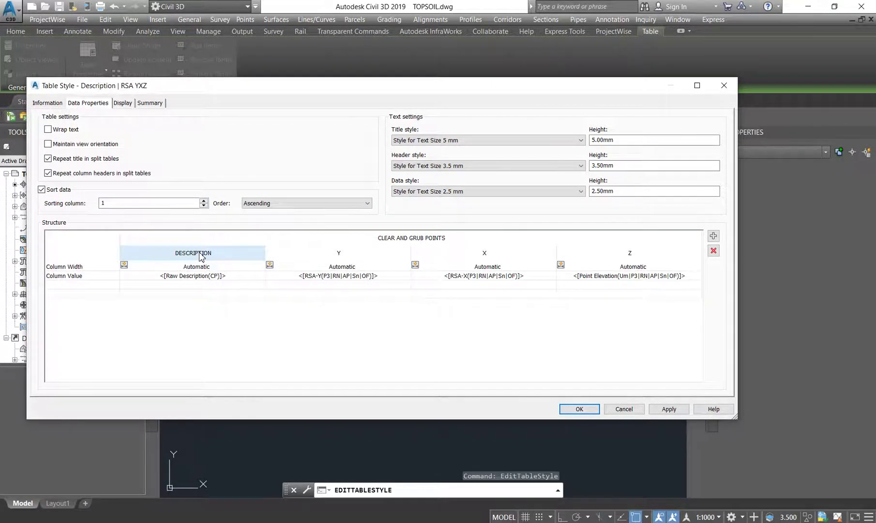
- Set the font of the DESCRIPTION column header in the table style to Arial Narrow
double_click(201, 255)
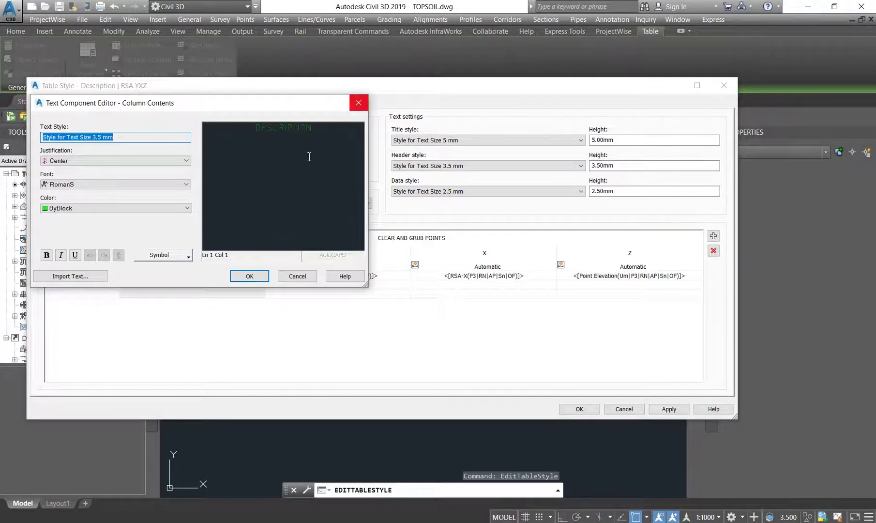
double_click(313, 127)
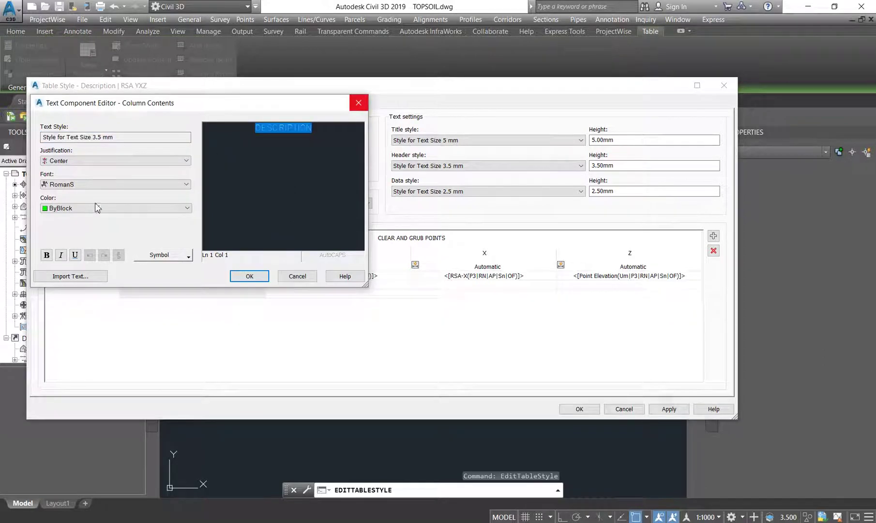
left_click(89, 188)
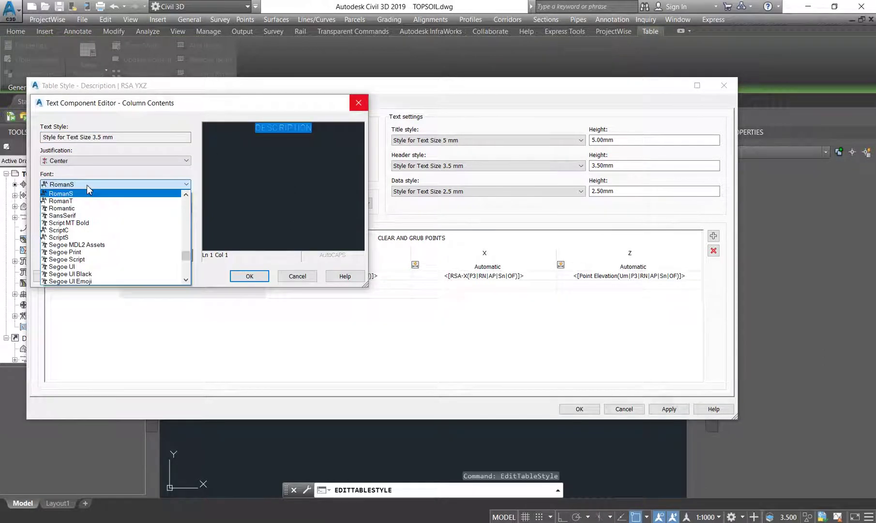
key("Home")
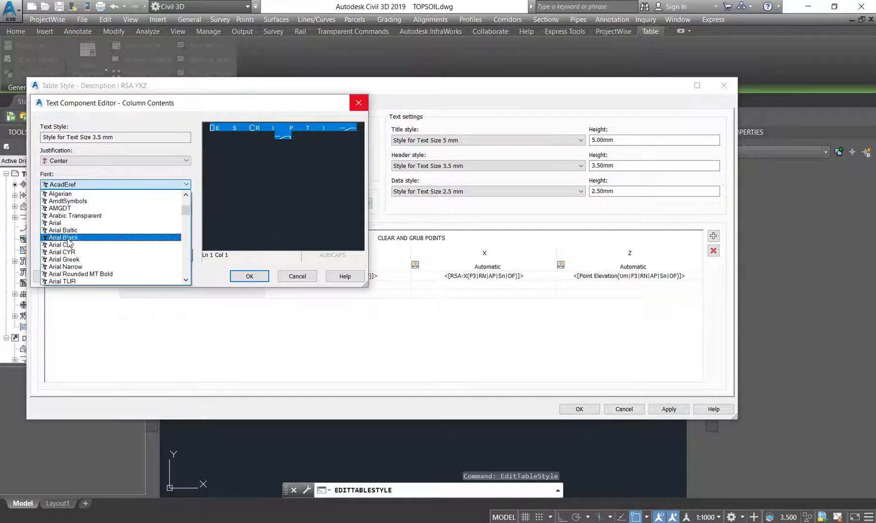
left_click(79, 268)
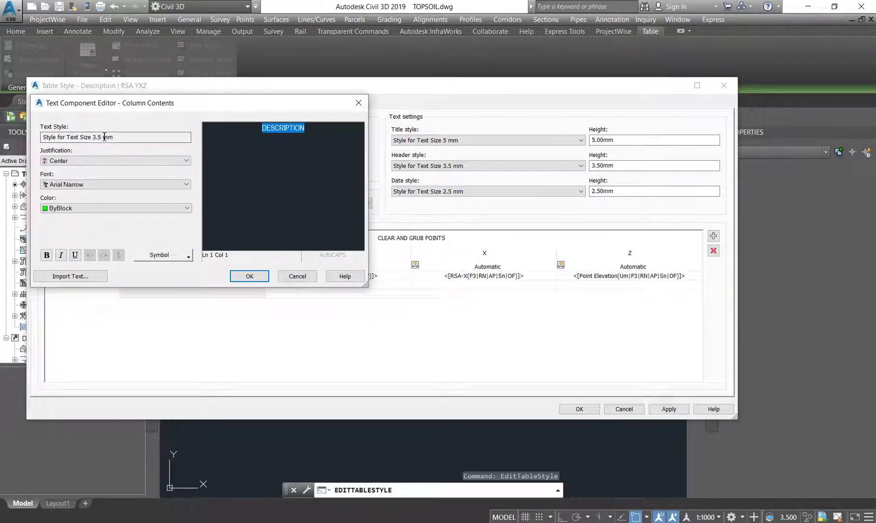
left_click(250, 276)
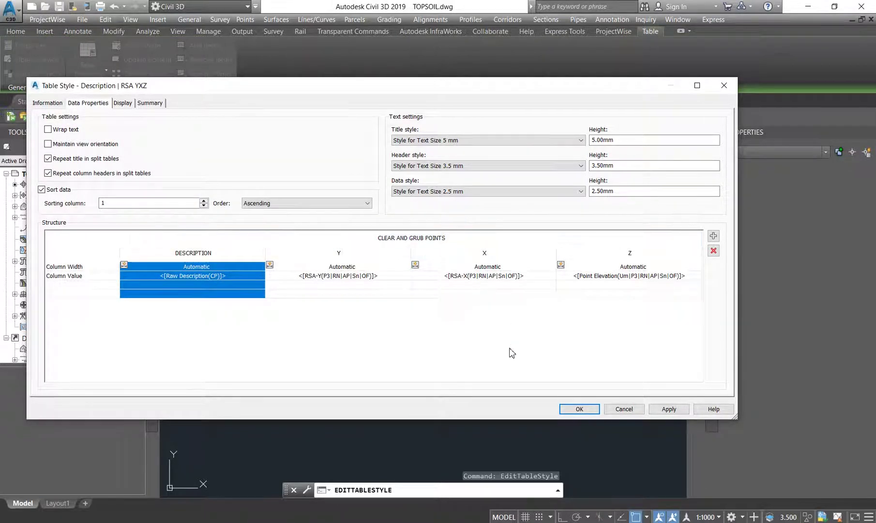
- Add a fifth column after Z to the CLEAR AND GRUB POINTS table style and title it PERK
left_click(714, 236)
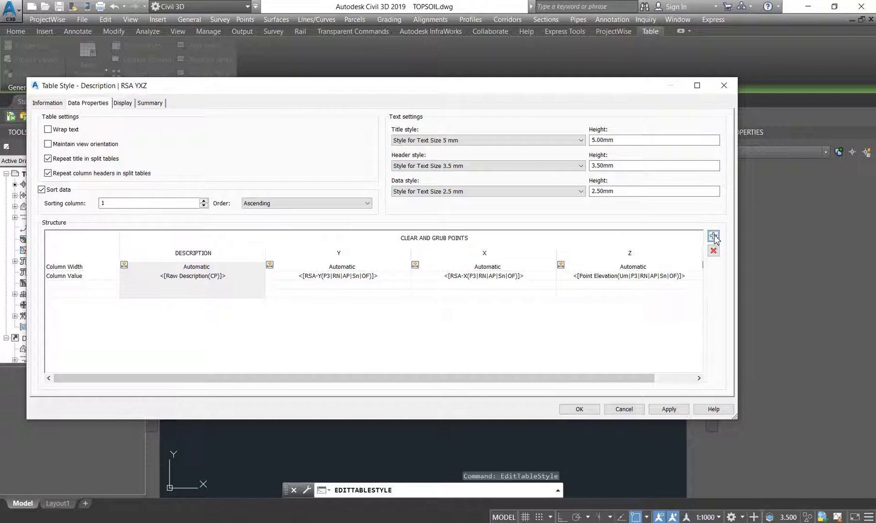
left_click_drag(643, 380, 674, 380)
left_click(673, 269)
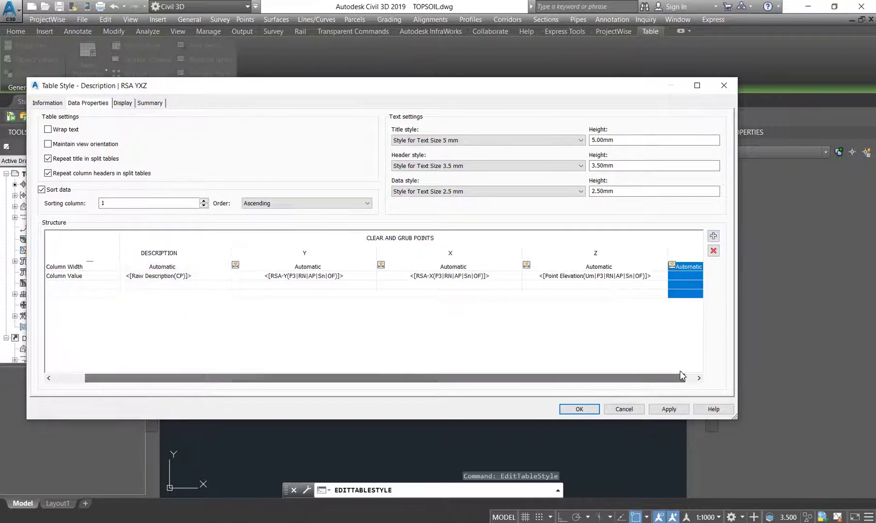
double_click(690, 255)
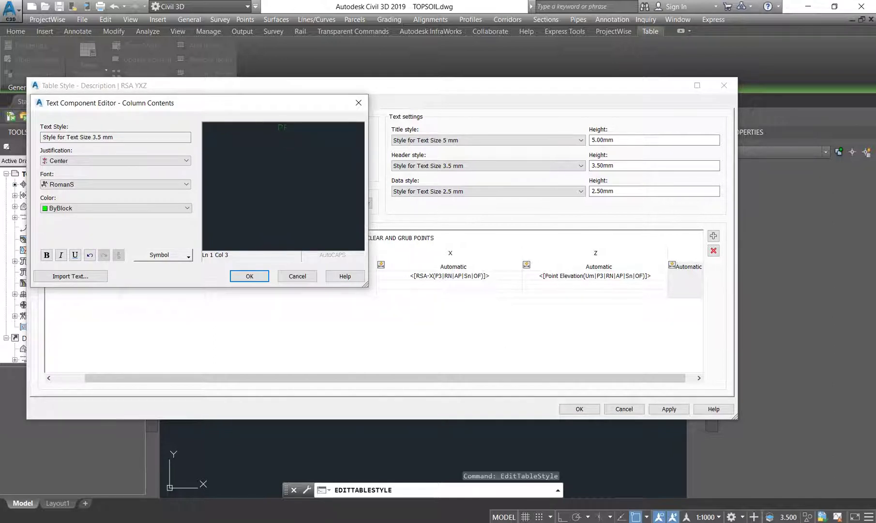
left_click(249, 278)
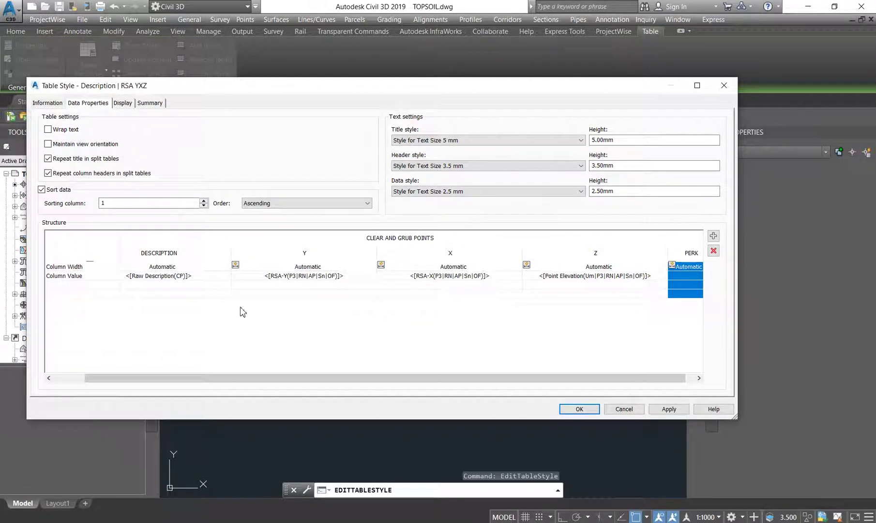
- Set the PERK column value to the Scale Factor property with 0.001 precision, apply the table style and check the column in the drawing
double_click(689, 275)
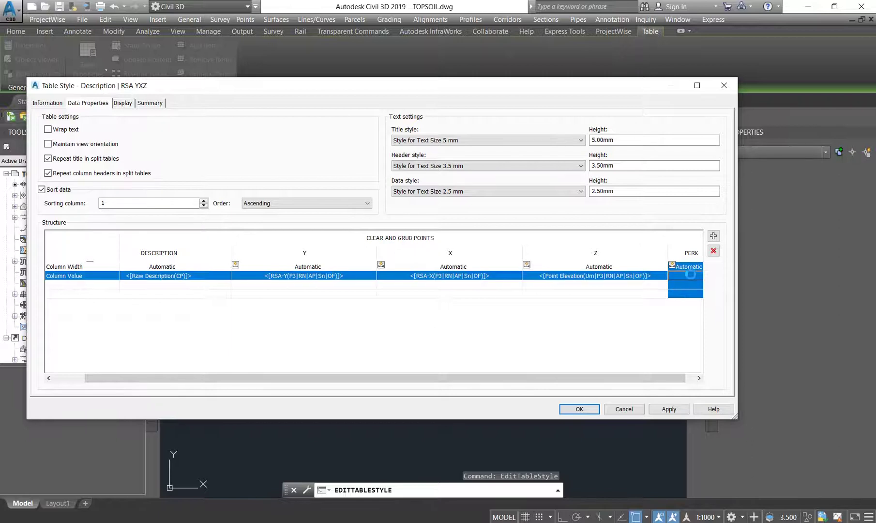
left_click(69, 150)
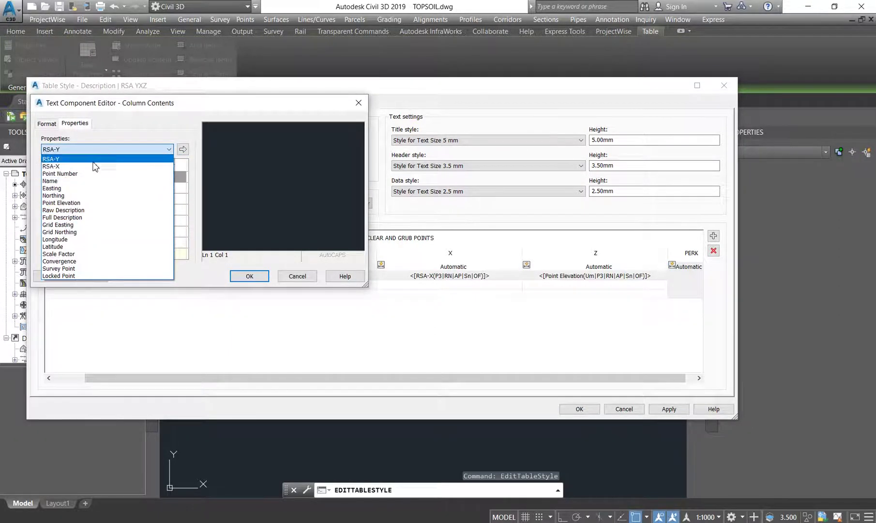
left_click(67, 254)
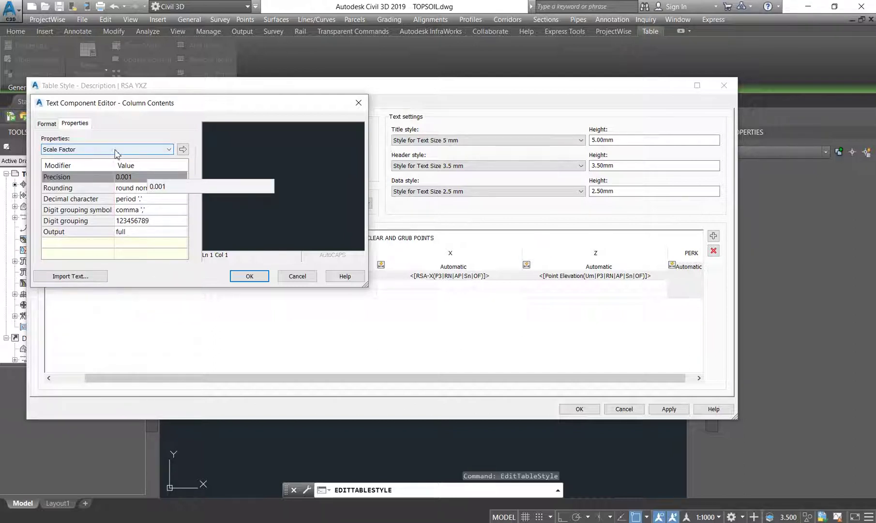
left_click(183, 150)
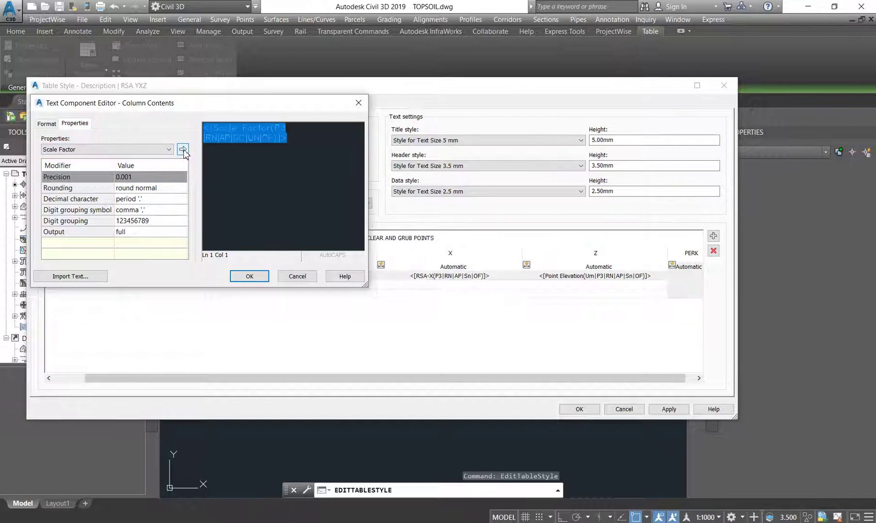
left_click(246, 277)
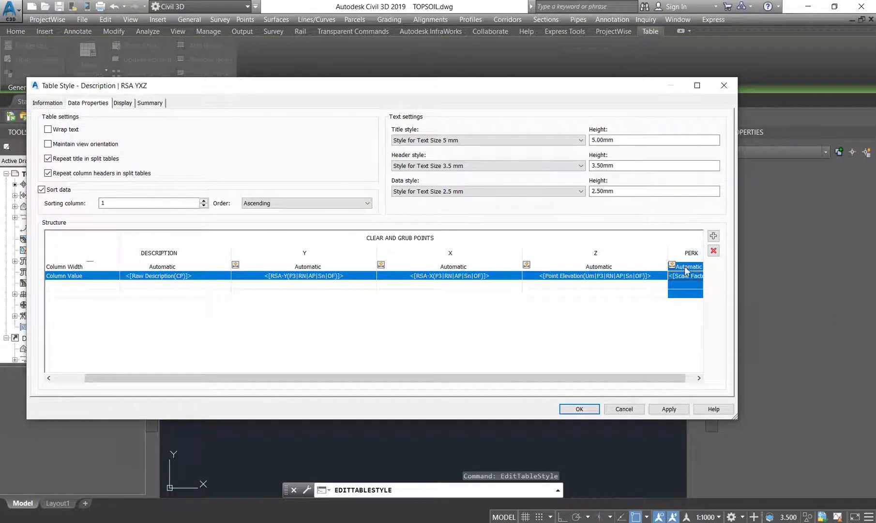
left_click(669, 409)
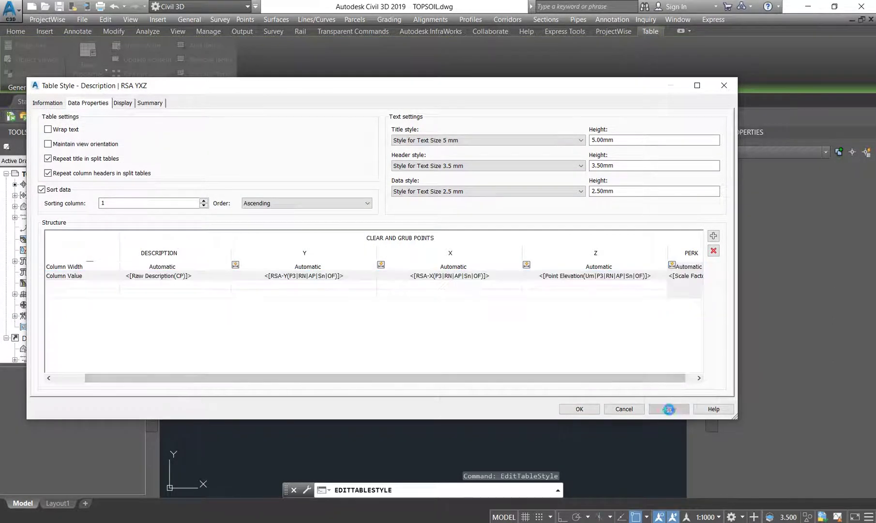
left_click(579, 409)
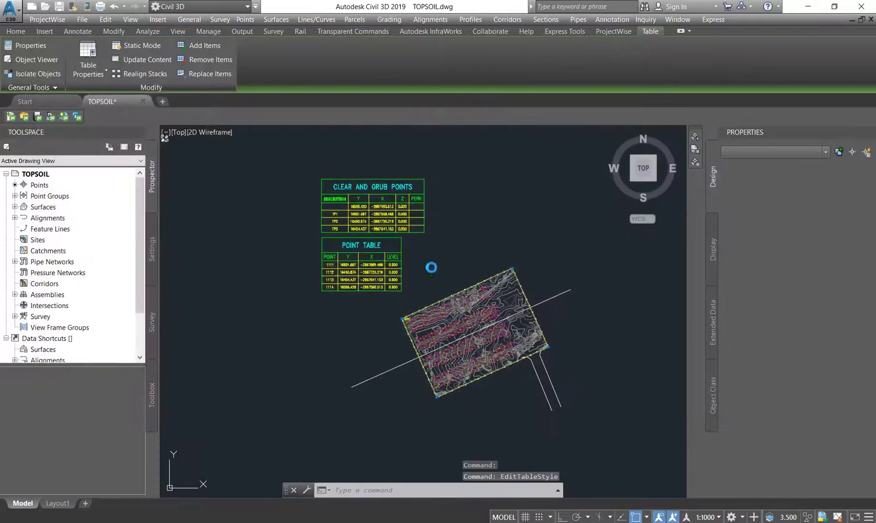
scroll(418, 181, "up", 6)
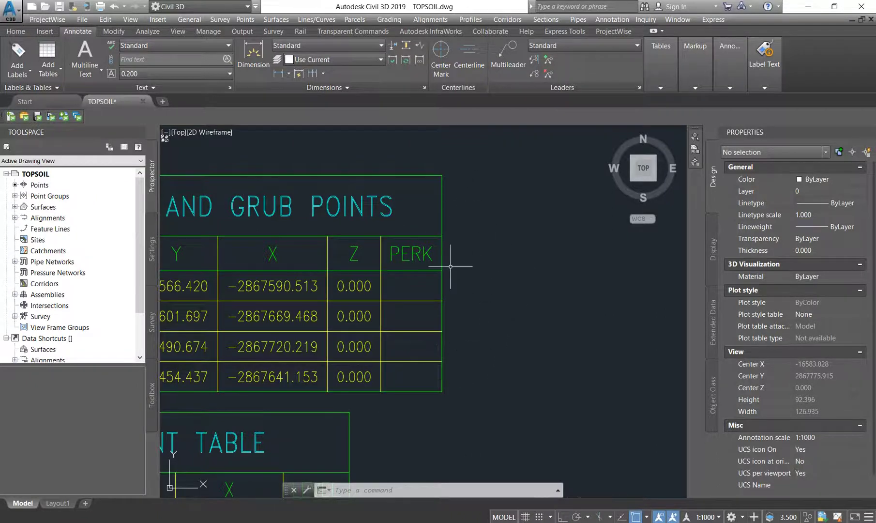
scroll(462, 298, "down", 4)
middle_click_drag(481, 387, 438, 303)
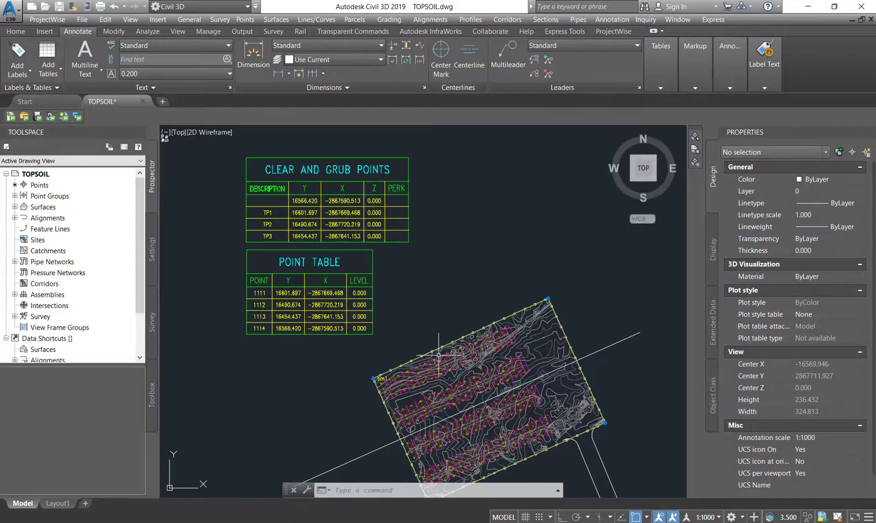
- List the points of the _All Points group in an enlarged Toolspace showing their names and raw descriptions
middle_click_drag(439, 355, 428, 266)
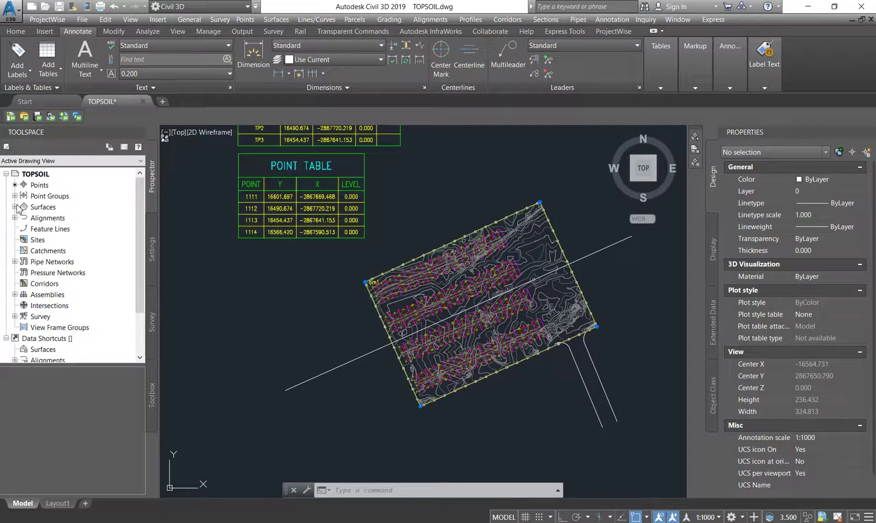
scroll(362, 278, "up", 2)
left_click(360, 276)
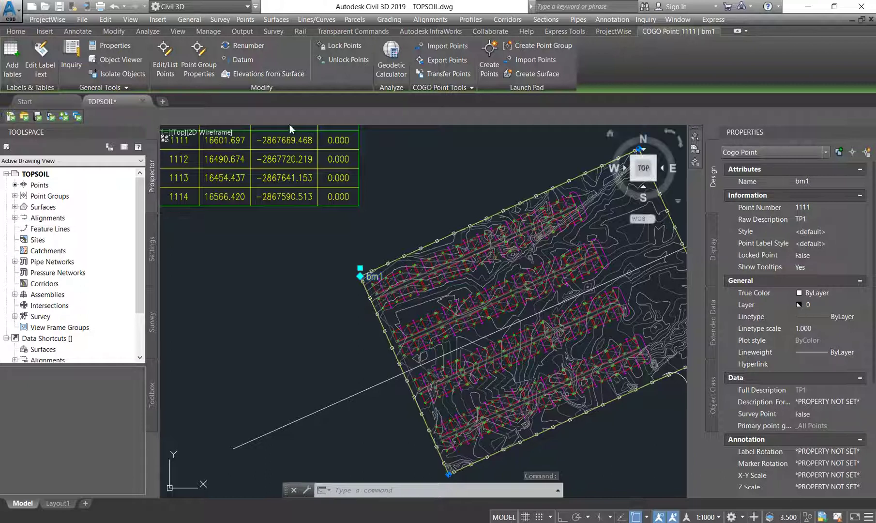
key("Escape")
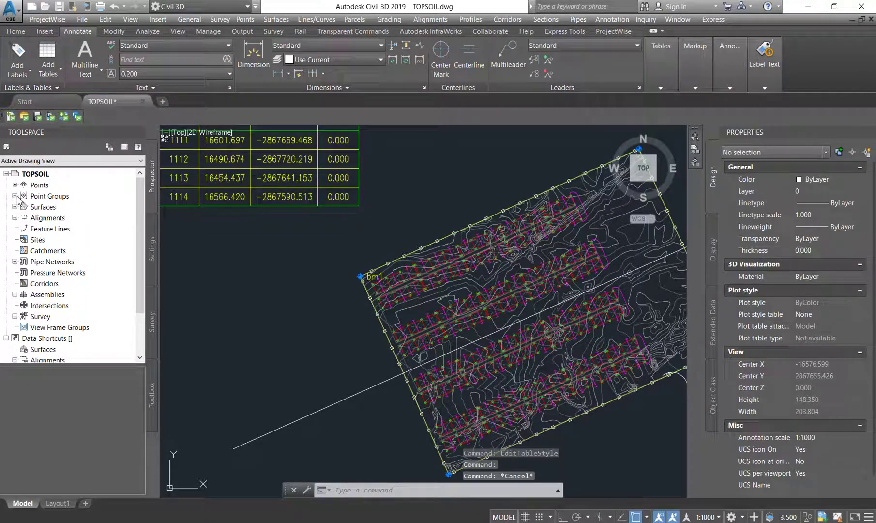
left_click(15, 196)
left_click(46, 206)
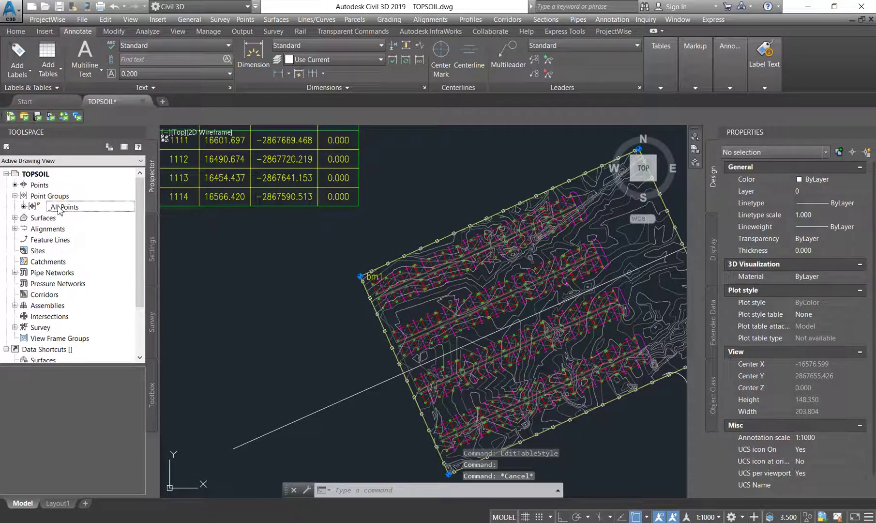
left_click_drag(121, 364, 121, 234)
left_click_drag(161, 290, 456, 291)
left_click(85, 254)
scroll(73, 276, "left", 4)
scroll(59, 276, "left", 1)
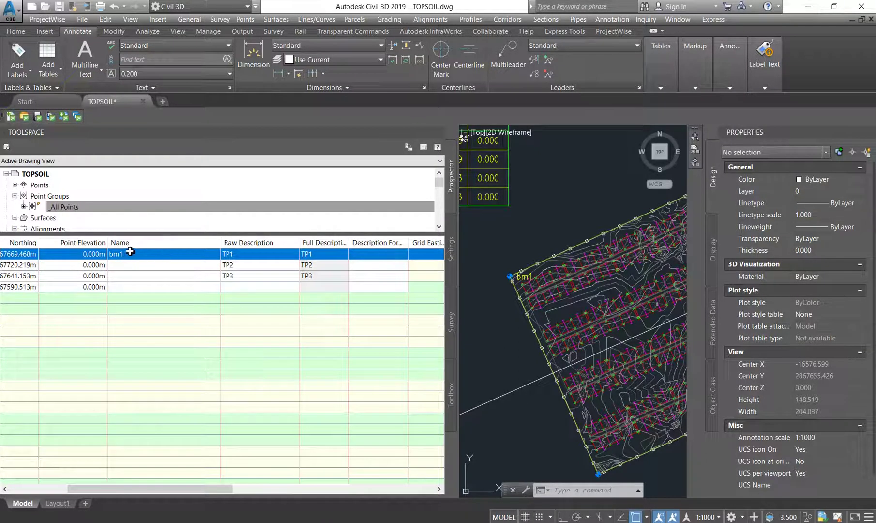
- Set the raw description of the south corner COGO point 1114 to TP4
left_click(243, 257)
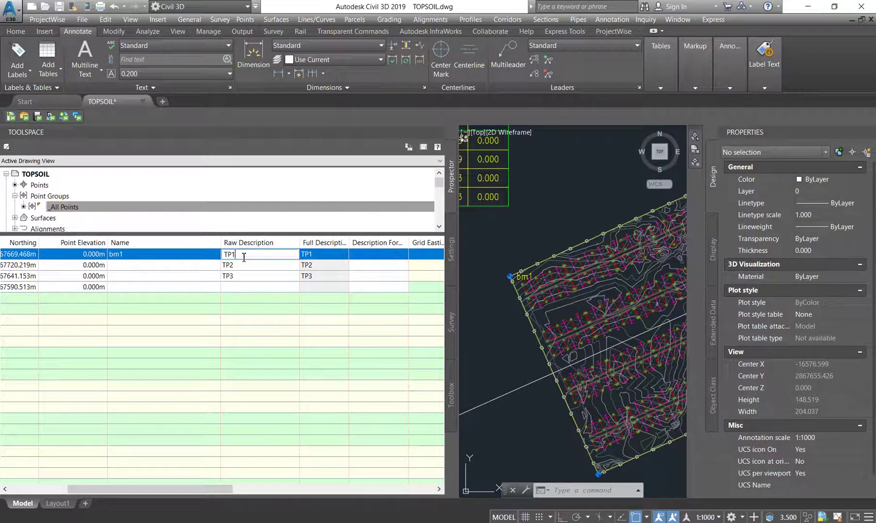
left_click(241, 288)
left_click(242, 287)
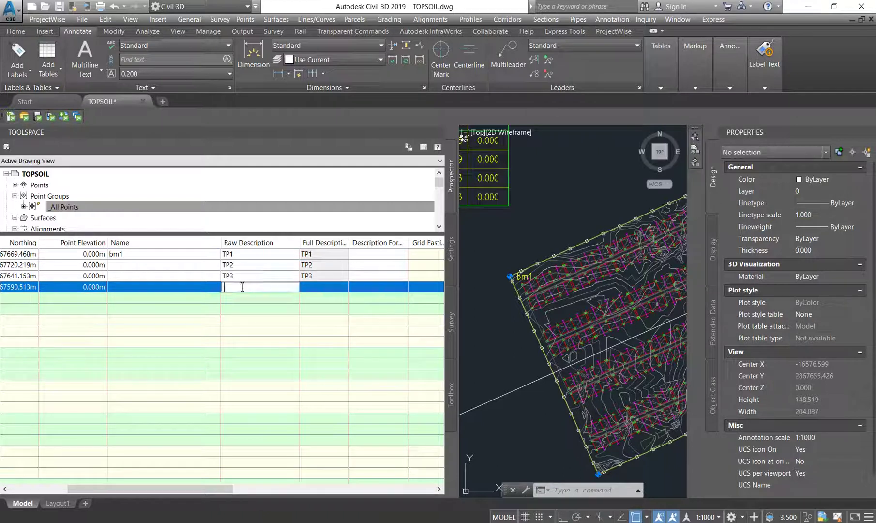
type("TP4")
left_click(243, 303)
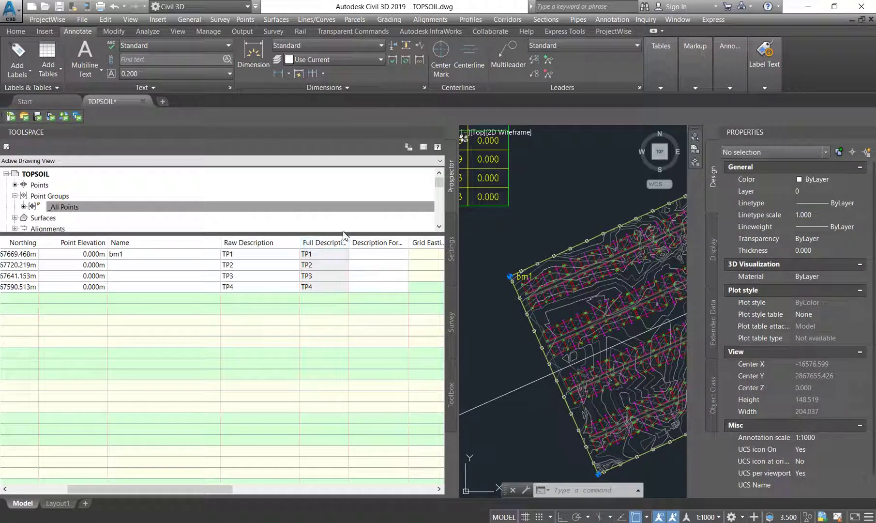
- Shrink the Toolspace point list and panel width to free up the drawing area
left_click_drag(344, 235, 344, 330)
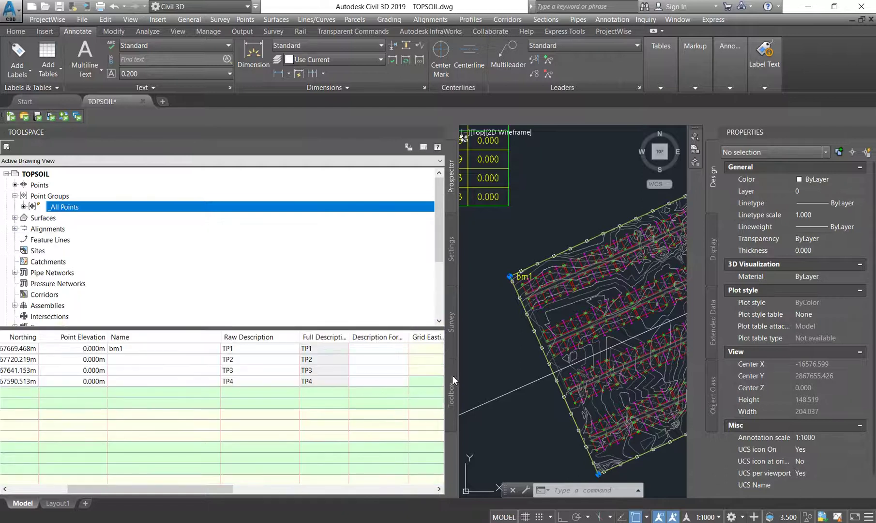
left_click_drag(457, 378, 172, 387)
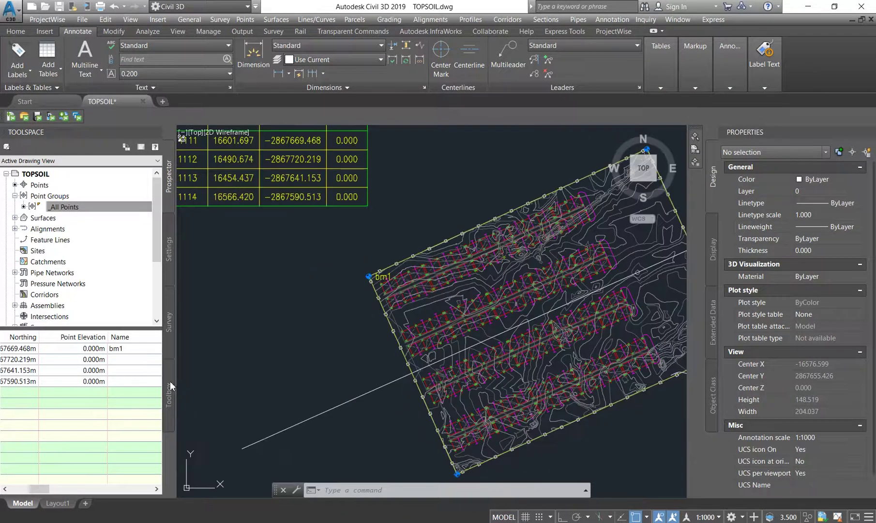
scroll(348, 254, "down", 2)
key("Escape")
key("Escape")
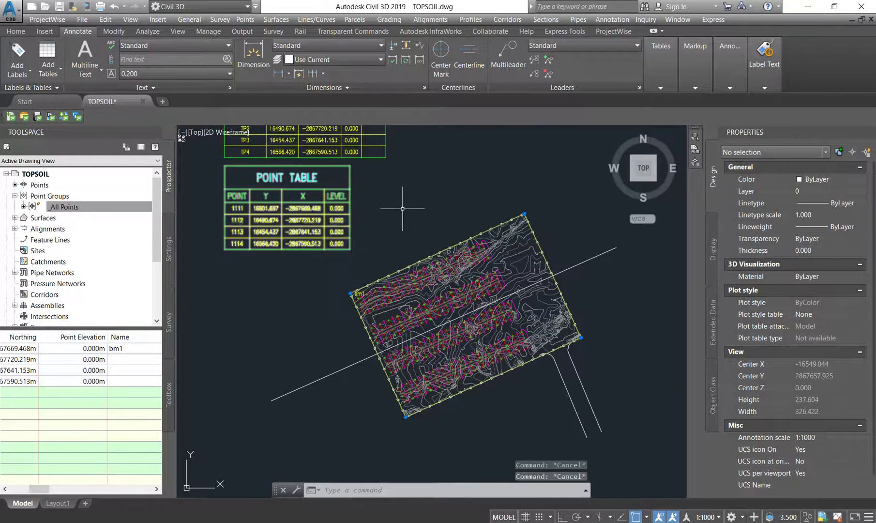
- Set the point label style of the _All Points group to Description and check the labels at the site corners
middle_click_drag(348, 255, 342, 380)
middle_click_drag(397, 387, 342, 196)
scroll(342, 196, "up", 4)
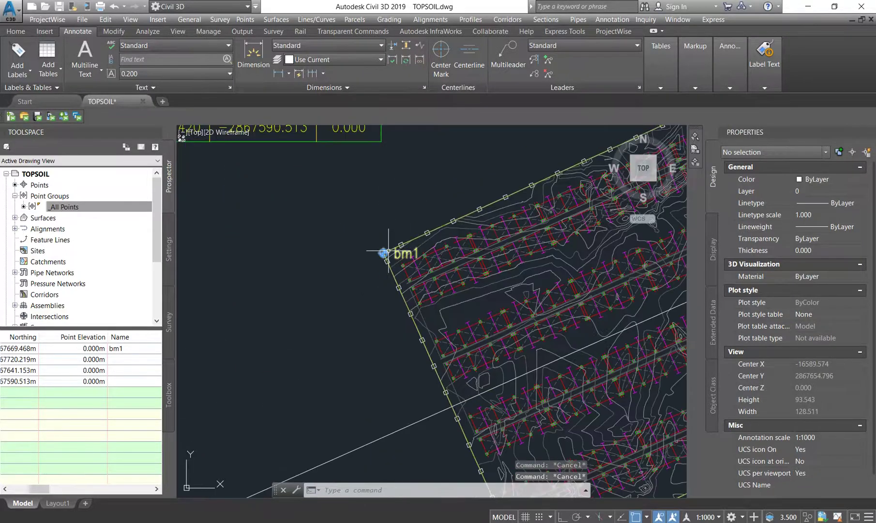
left_click(384, 253)
right_click(336, 234)
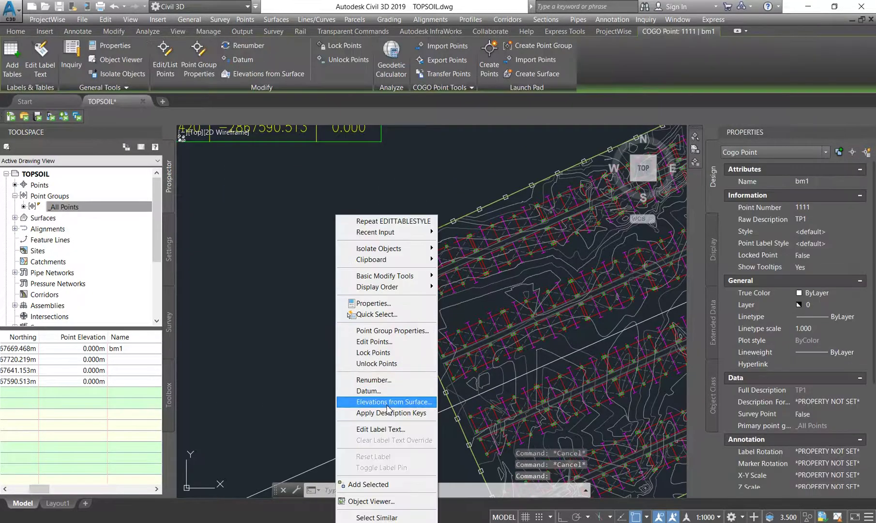
left_click(400, 331)
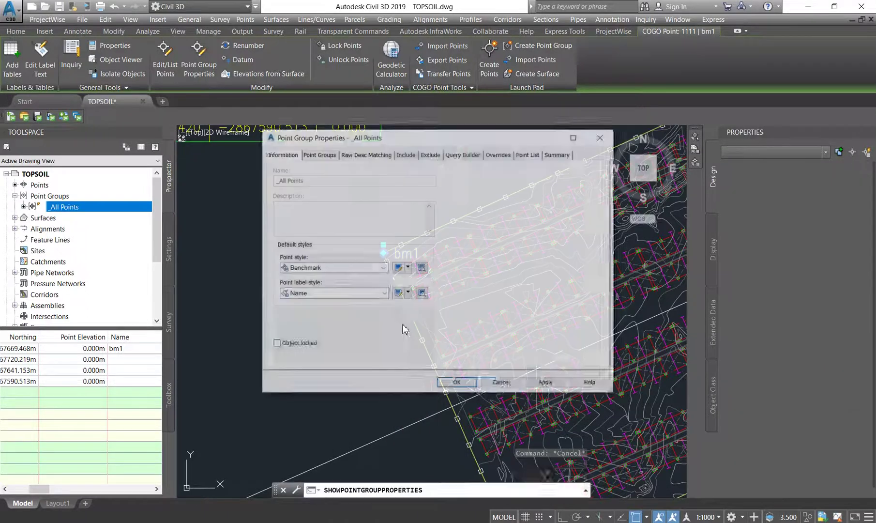
left_click(339, 293)
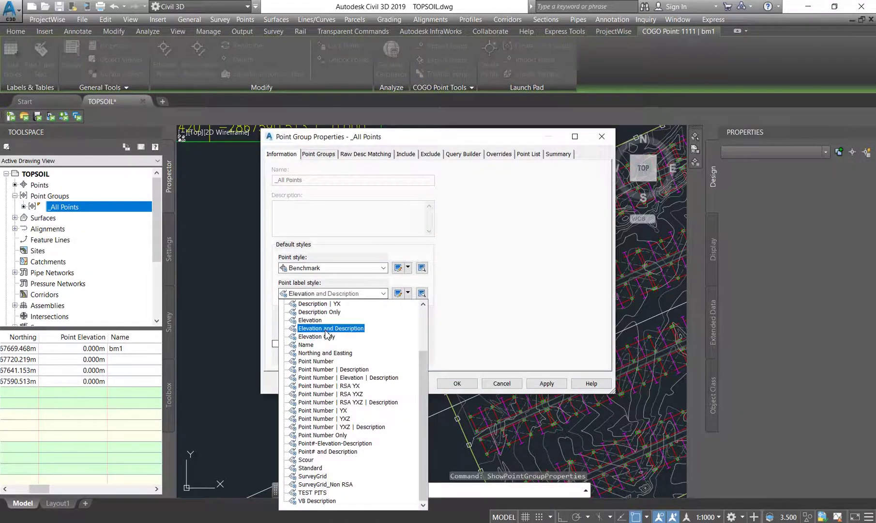
scroll(315, 339, "up", 2)
left_click(315, 344)
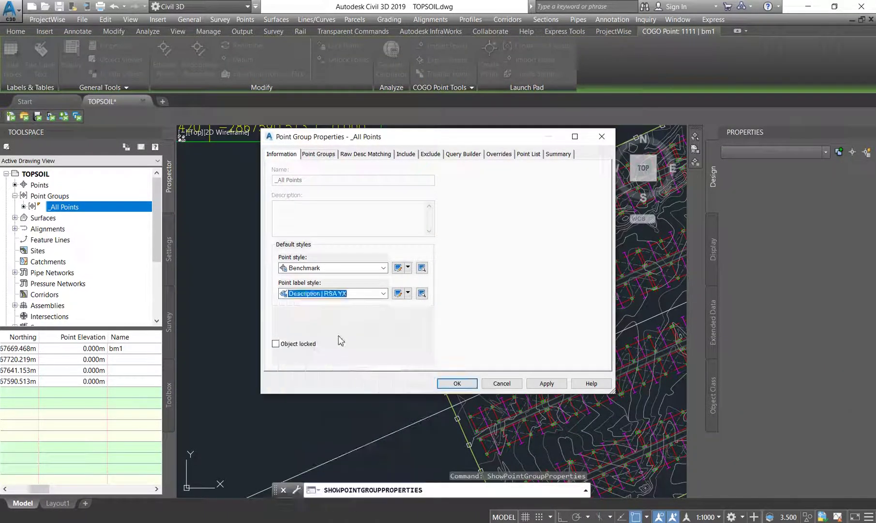
left_click(358, 294)
left_click(317, 336)
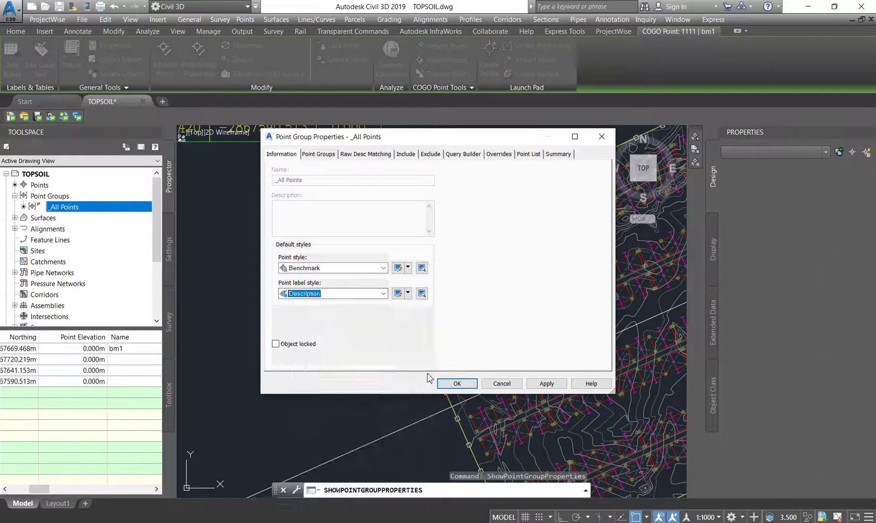
left_click(457, 383)
scroll(351, 277, "down", 5)
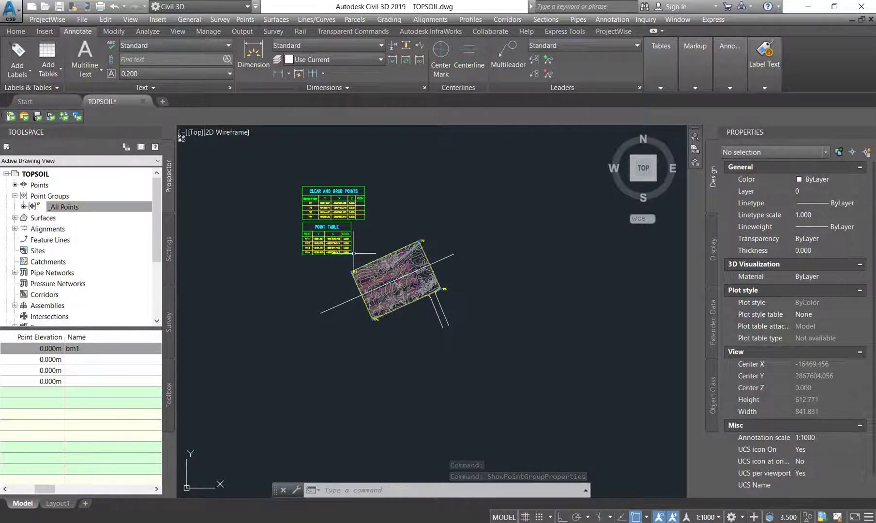
- Modify the page setup of Layout1 to use the ISO A0 (841.00 x 1189.00 MM) paper size
mouse_move(63, 506)
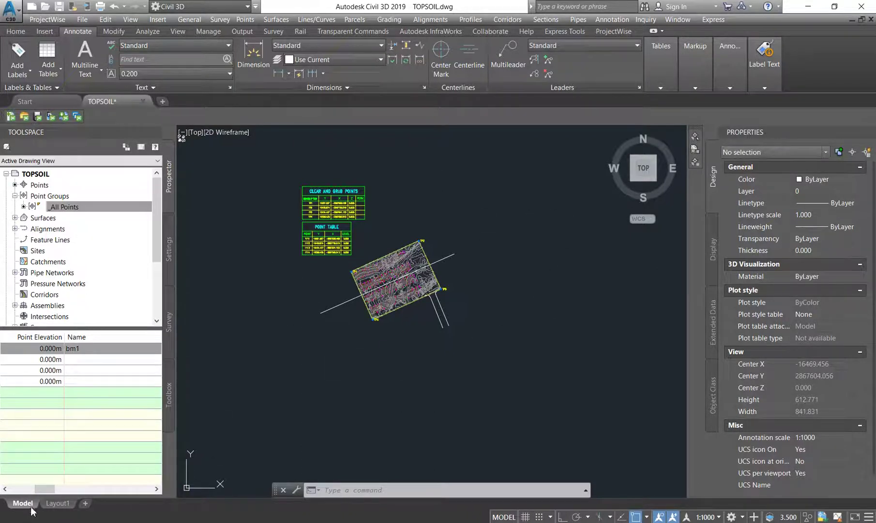
left_click(57, 504)
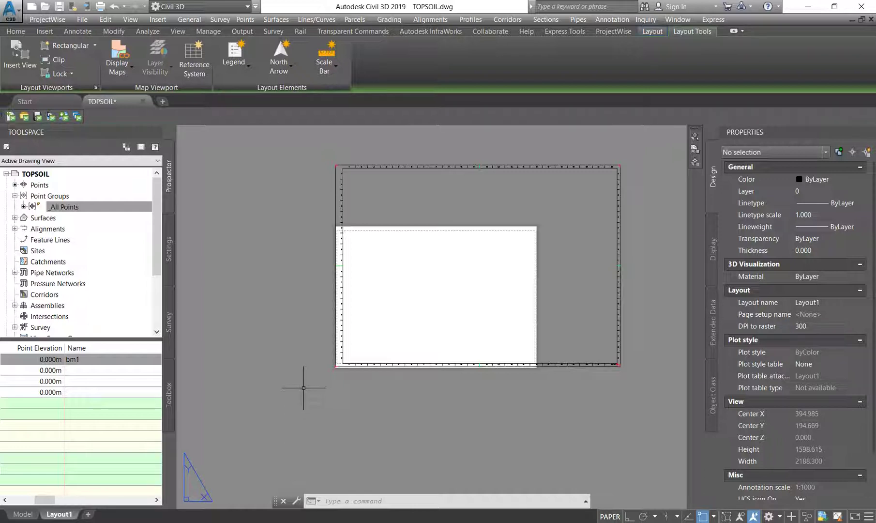
mouse_move(60, 517)
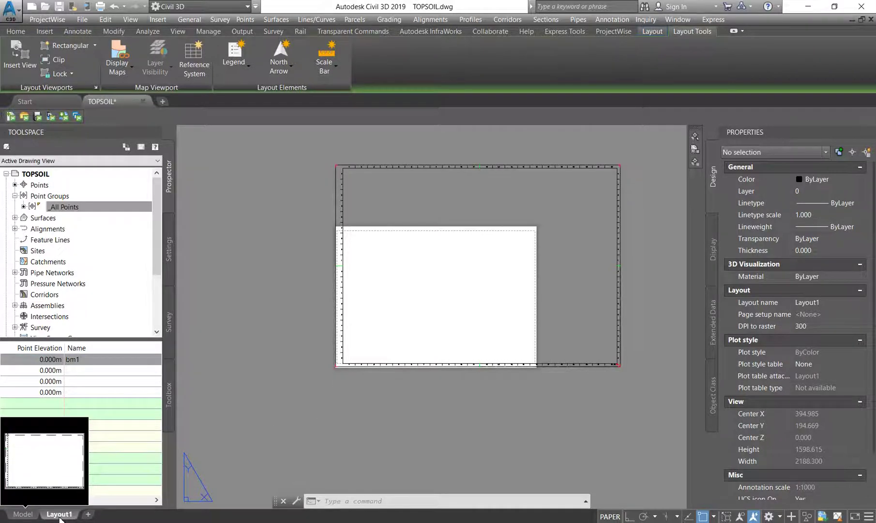
right_click(62, 516)
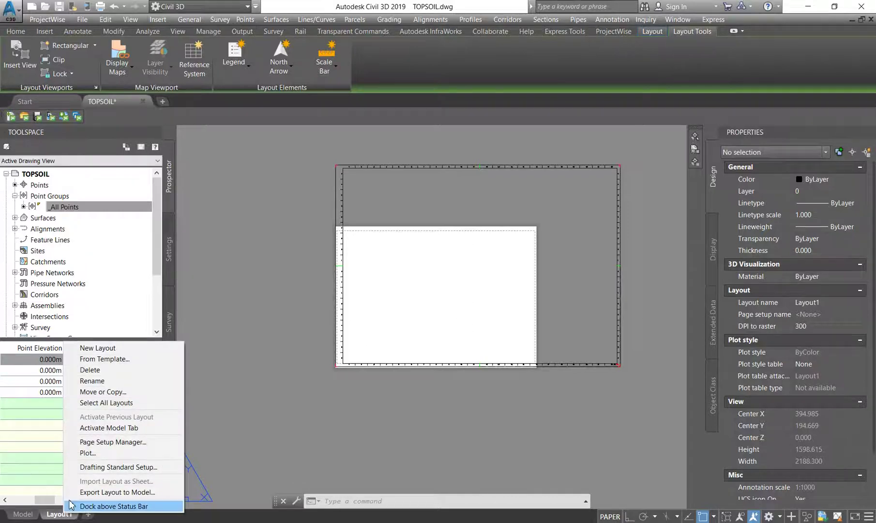
left_click(106, 442)
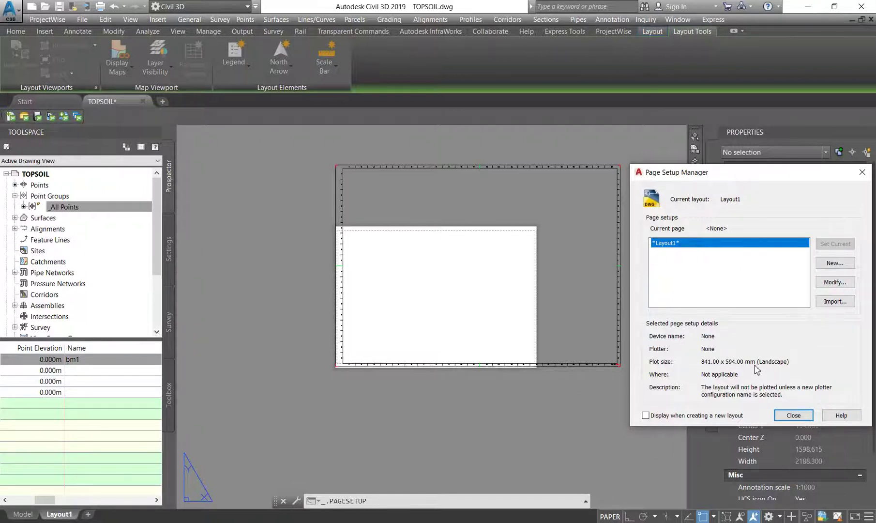
left_click(833, 282)
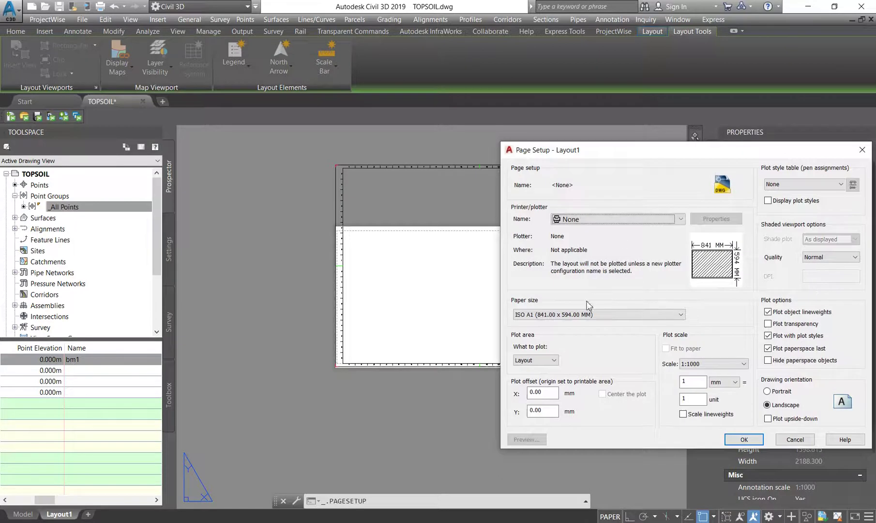
left_click(542, 315)
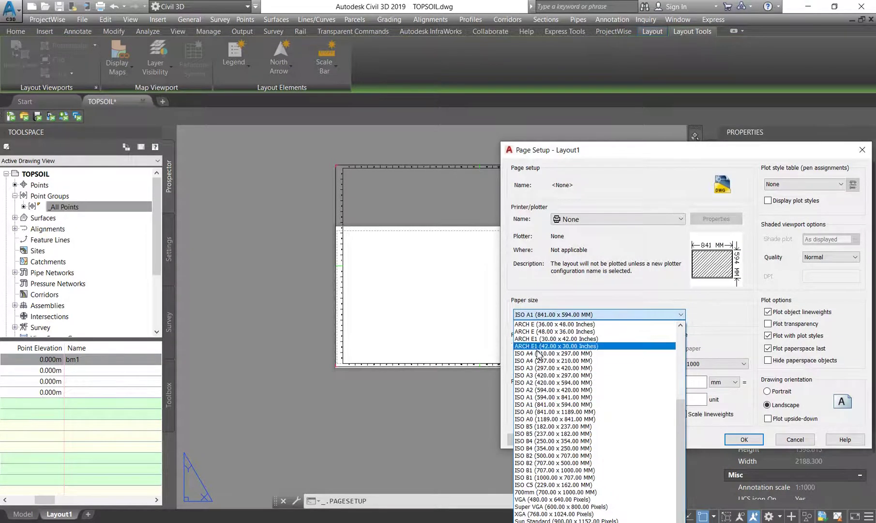
left_click(541, 414)
left_click(744, 439)
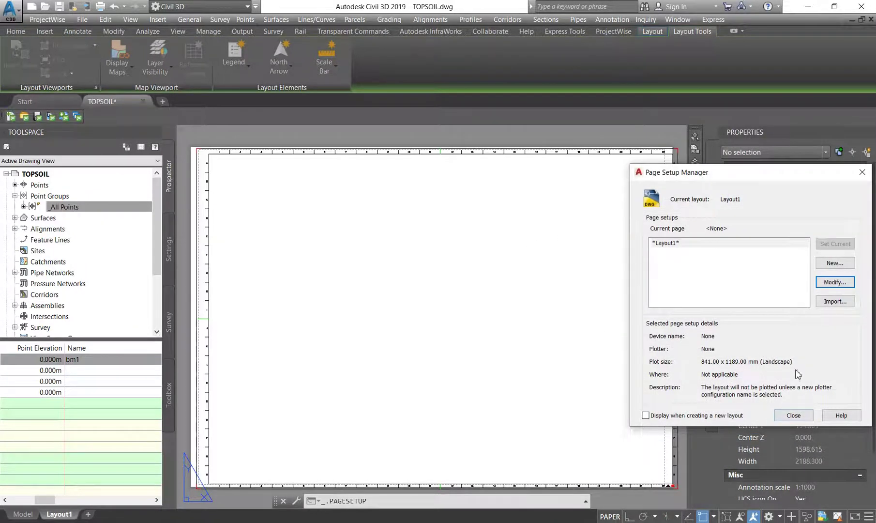
left_click(794, 415)
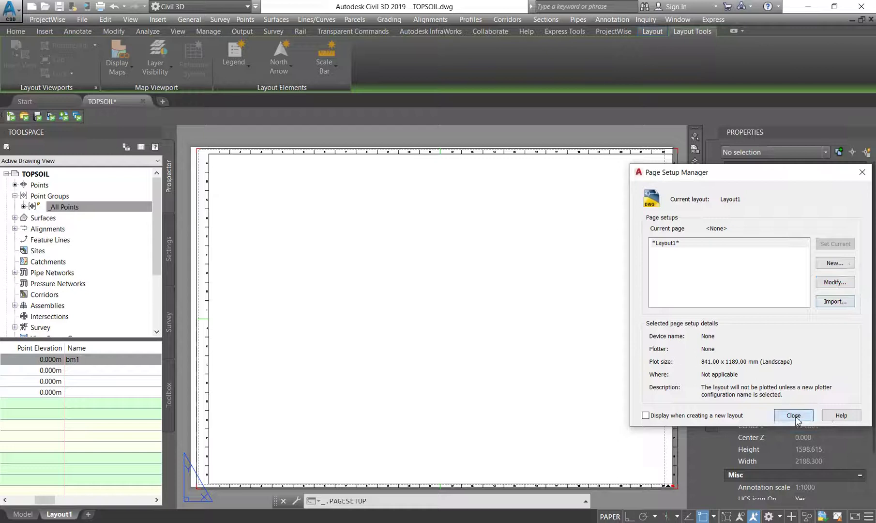
- Create a single viewport about 727 by 468 mm starting near the upper-left corner of the sheet frame with the VIEWPORTS command
scroll(483, 242, "down", 2)
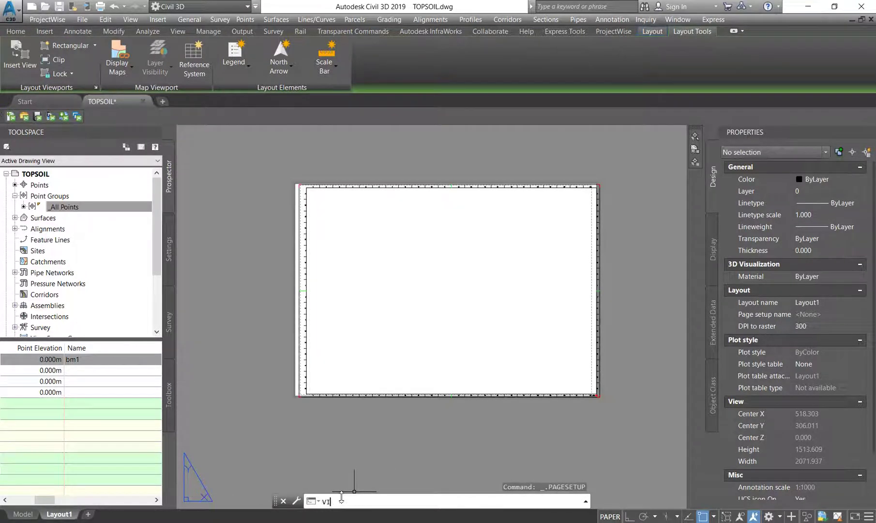
type("ewpo")
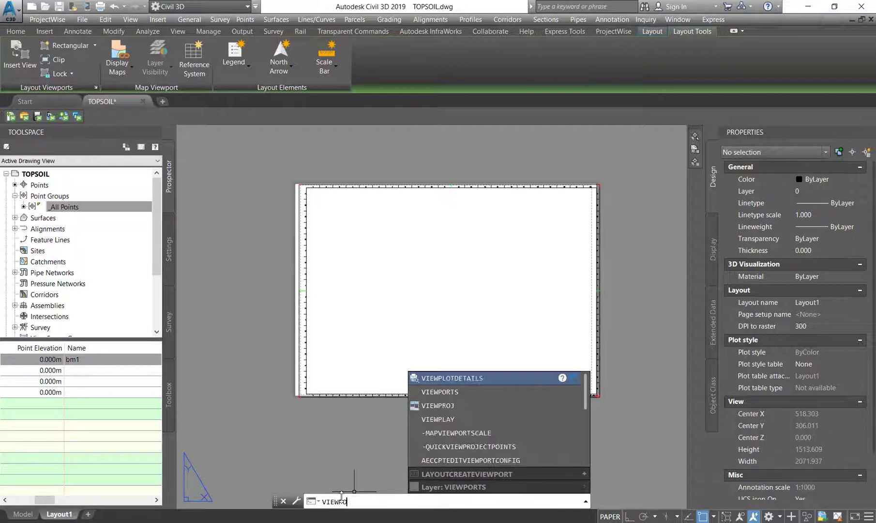
left_click(440, 379)
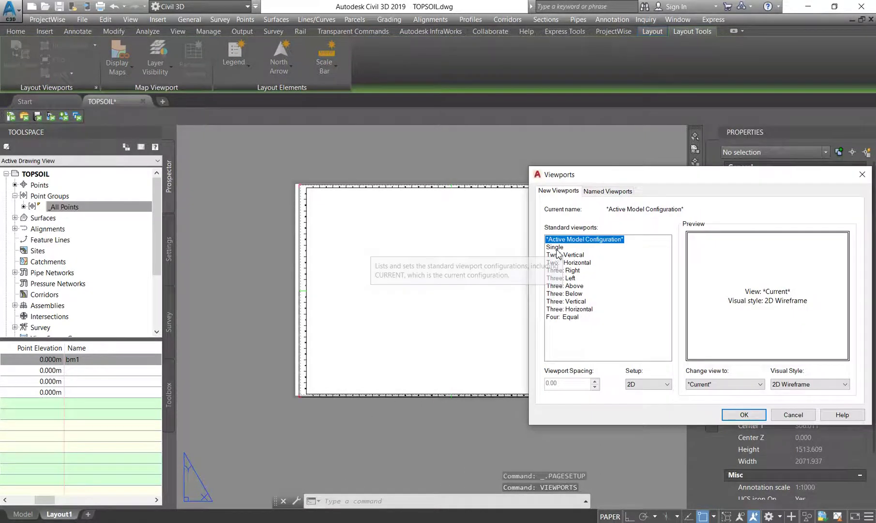
left_click(557, 247)
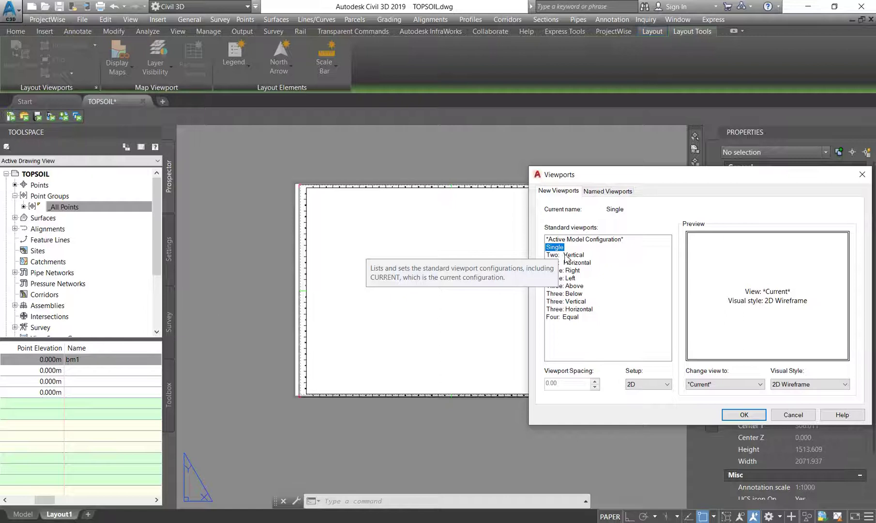
left_click(744, 414)
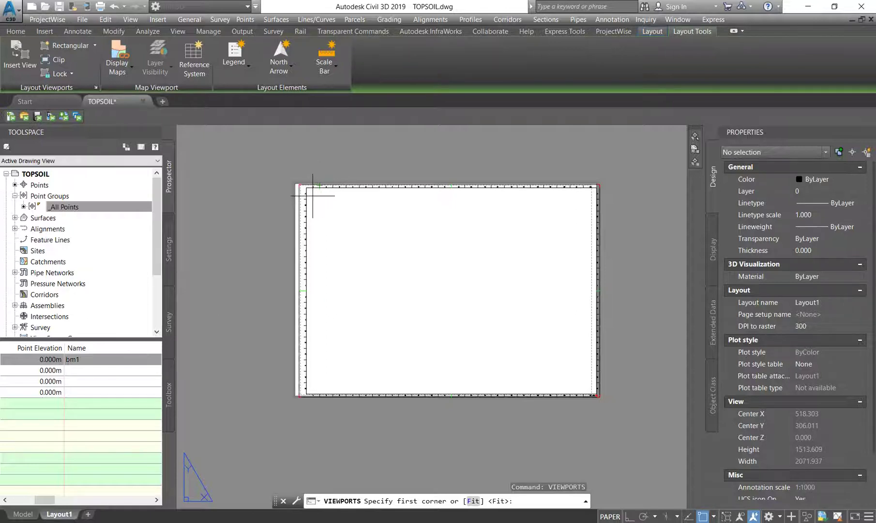
left_click(319, 195)
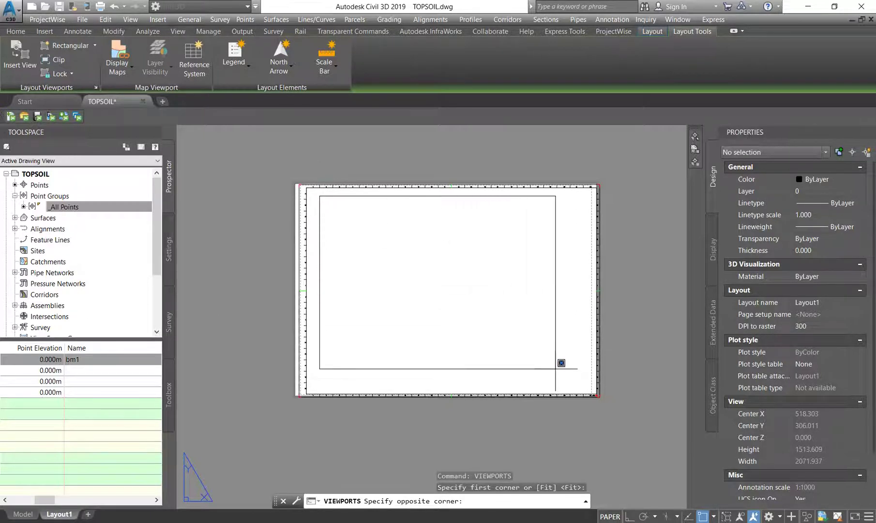
left_click(504, 314)
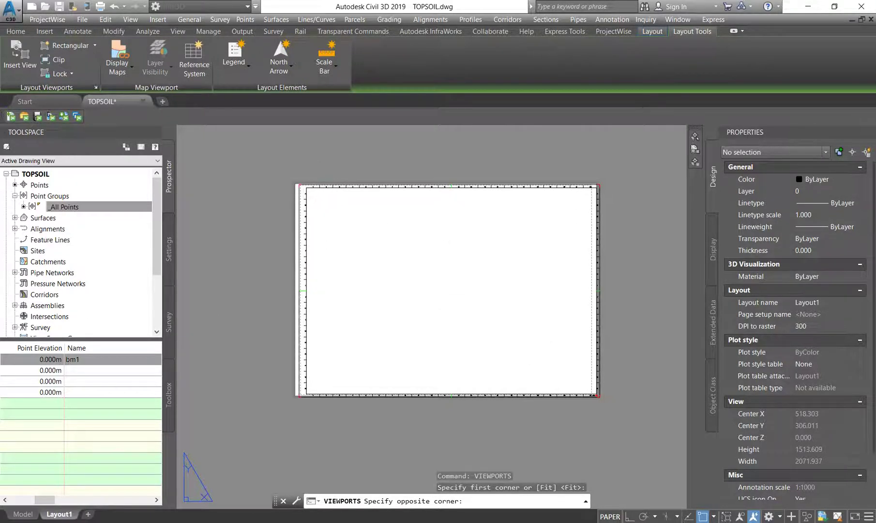
- Activate the new viewport, bring the site into view inside it and regenerate the display
double_click(398, 251)
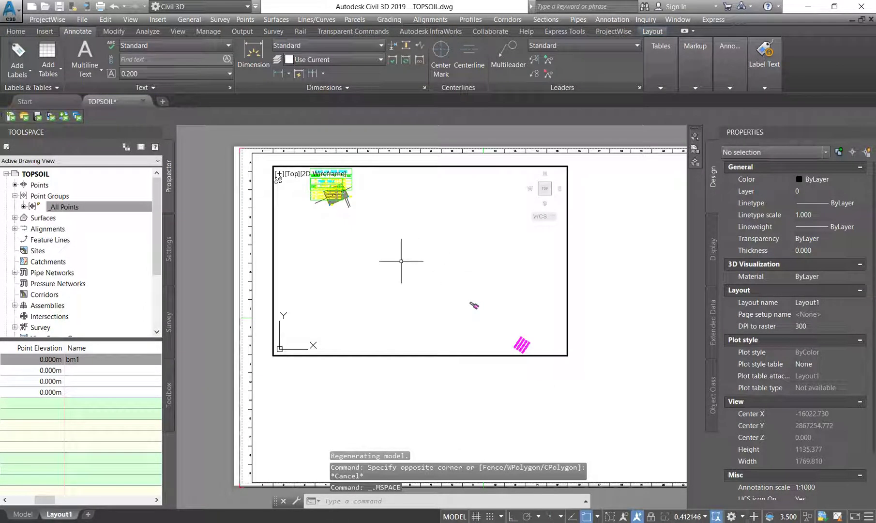
scroll(409, 314, "down", 2)
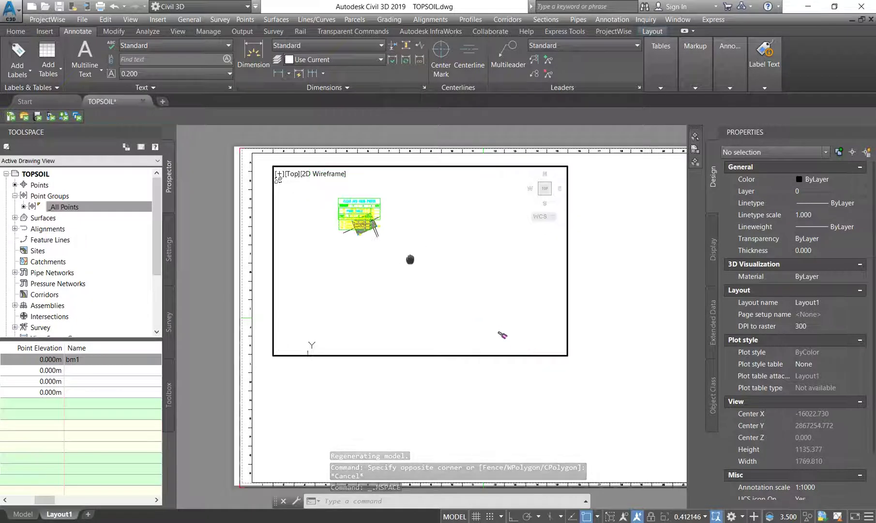
scroll(453, 295, "up", 3)
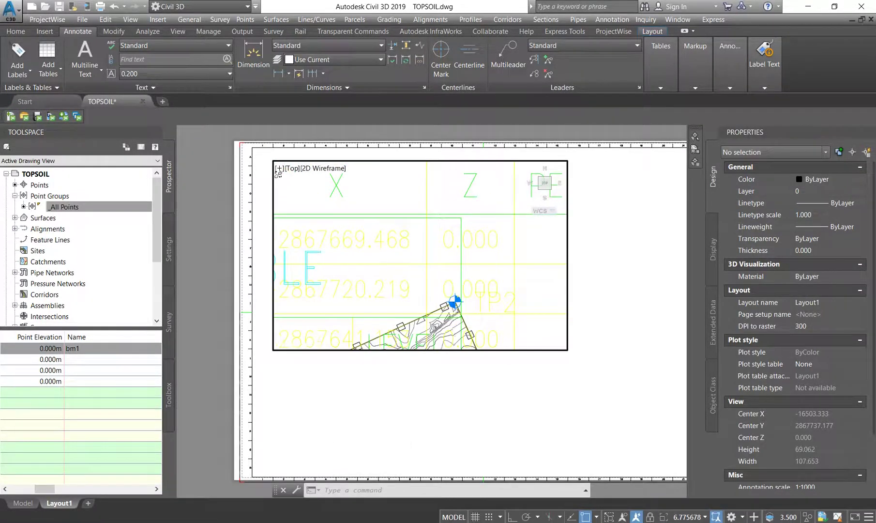
scroll(448, 276, "up", 2)
middle_click_drag(448, 282, 445, 266)
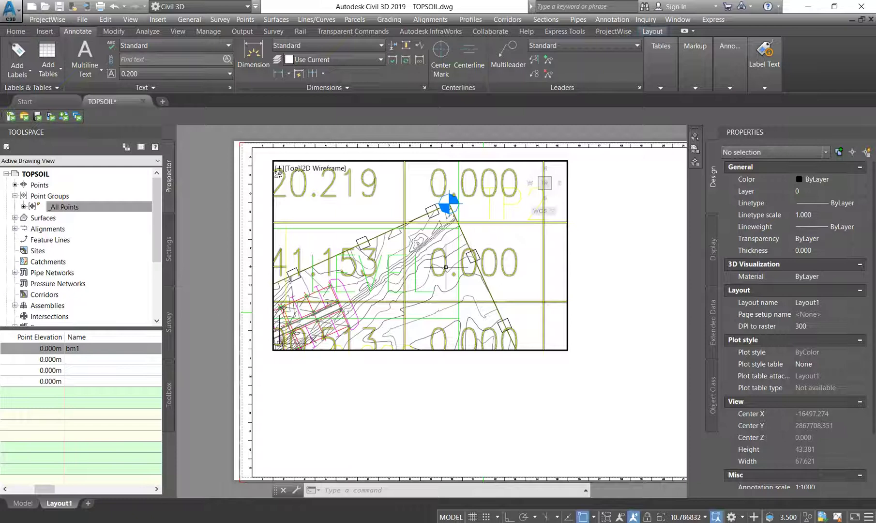
type("RE")
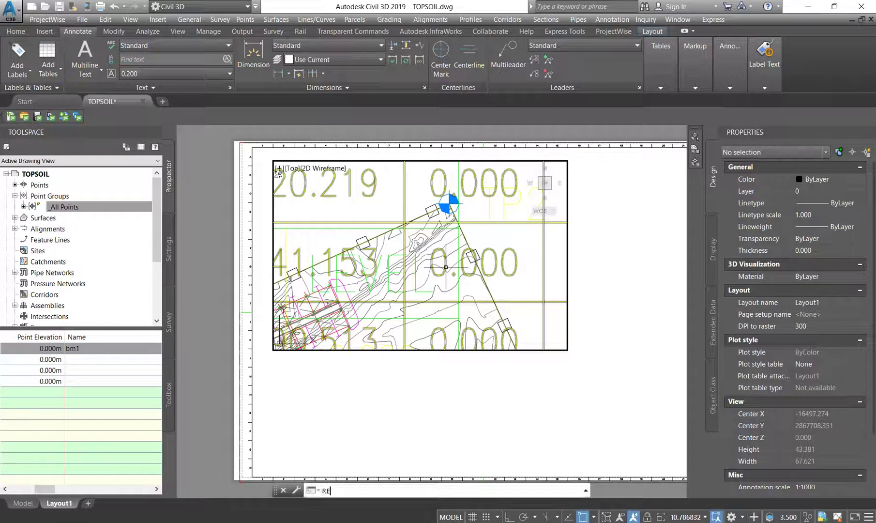
key("Return")
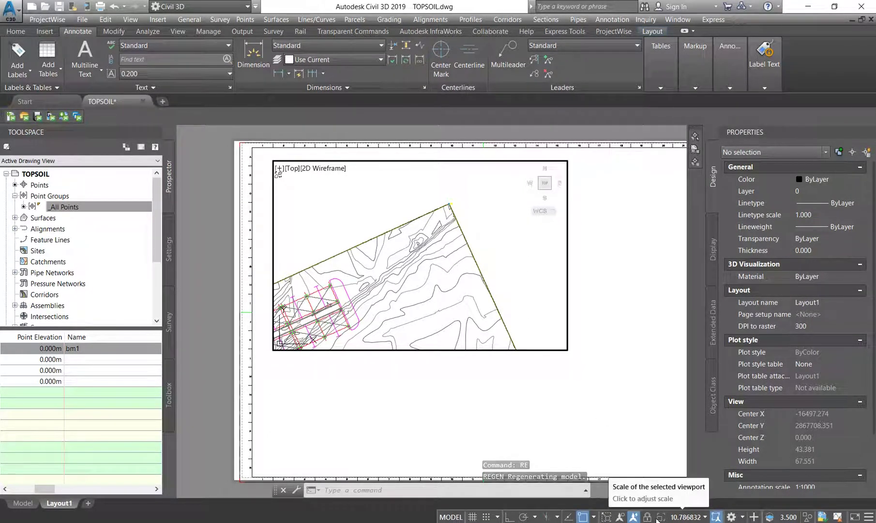
- Centre the site in the viewport, set the viewport scale to 1:250 and lock its display
left_click(682, 517)
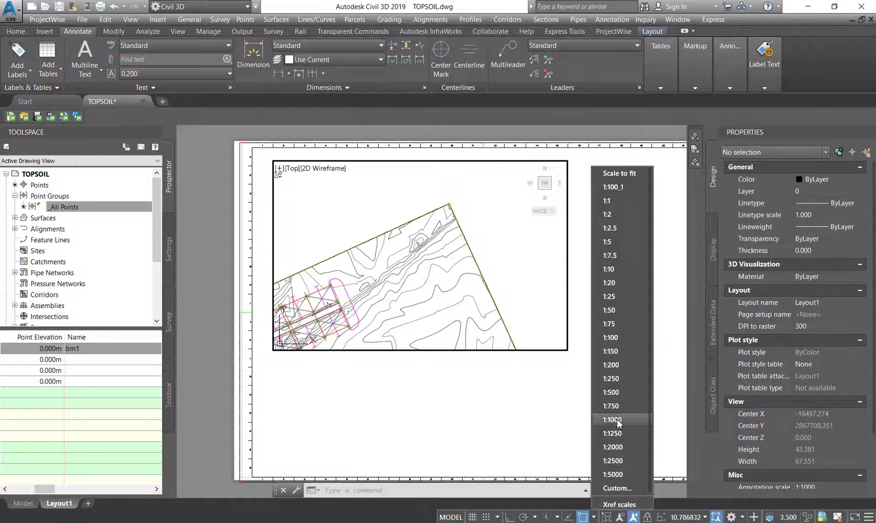
left_click(610, 392)
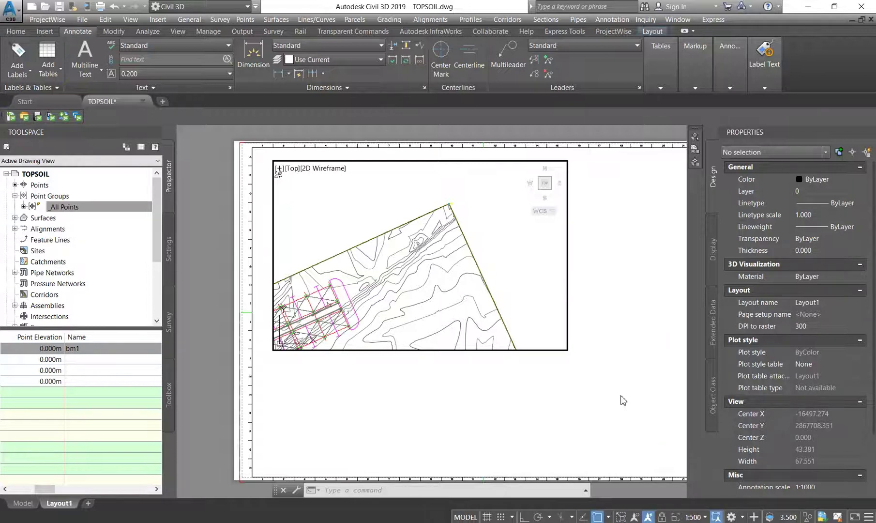
middle_click_drag(485, 323, 491, 284)
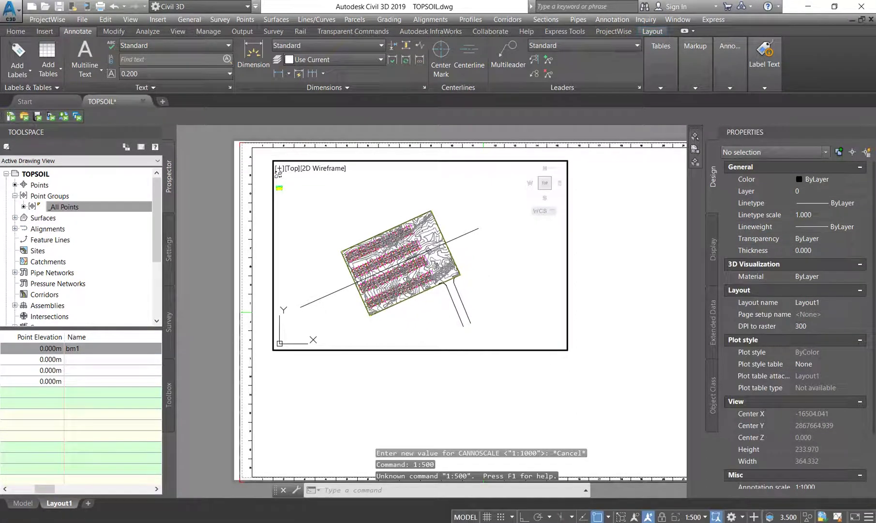
left_click(693, 517)
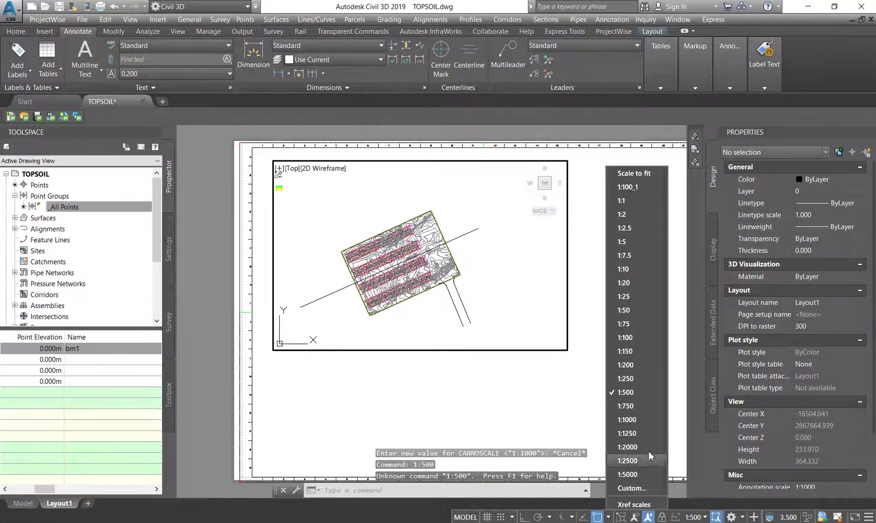
left_click(626, 379)
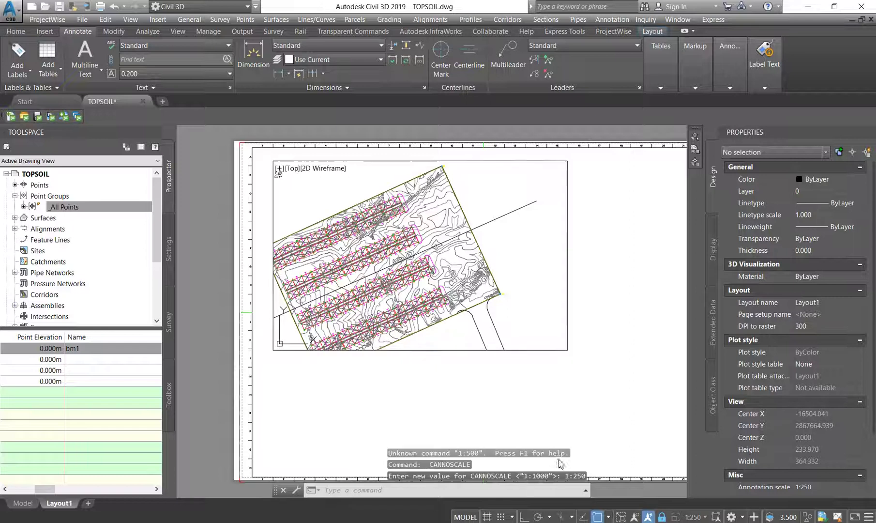
- Return to paper space and stretch the viewport to about 790 by 541 mm so it encloses the whole site boundary
left_click(474, 518)
left_click(543, 401)
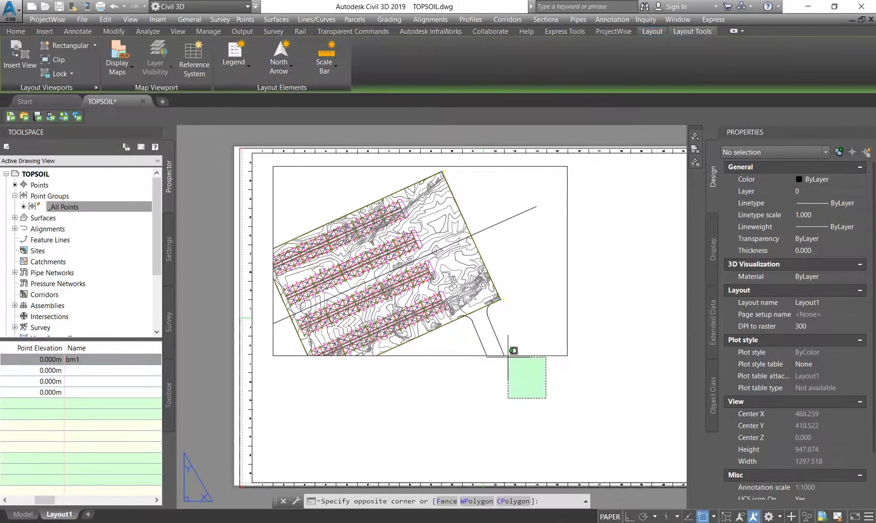
left_click(506, 348)
left_click(567, 355)
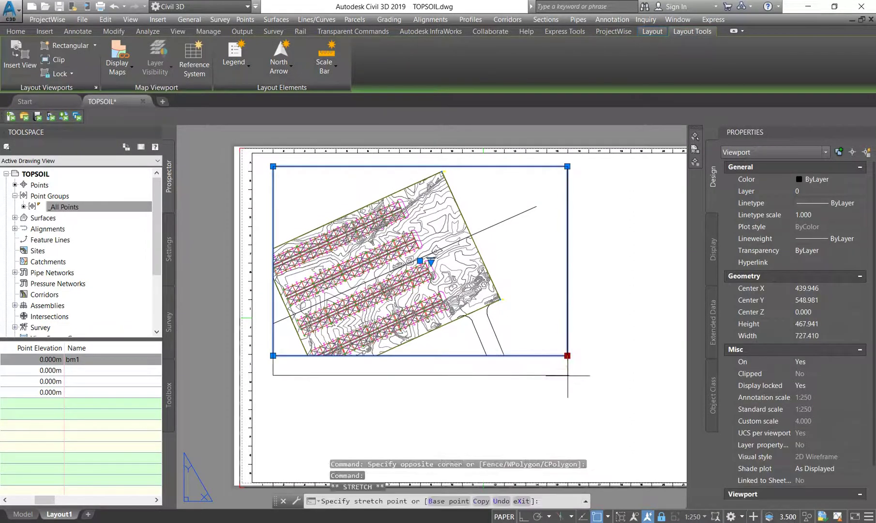
left_click(572, 385)
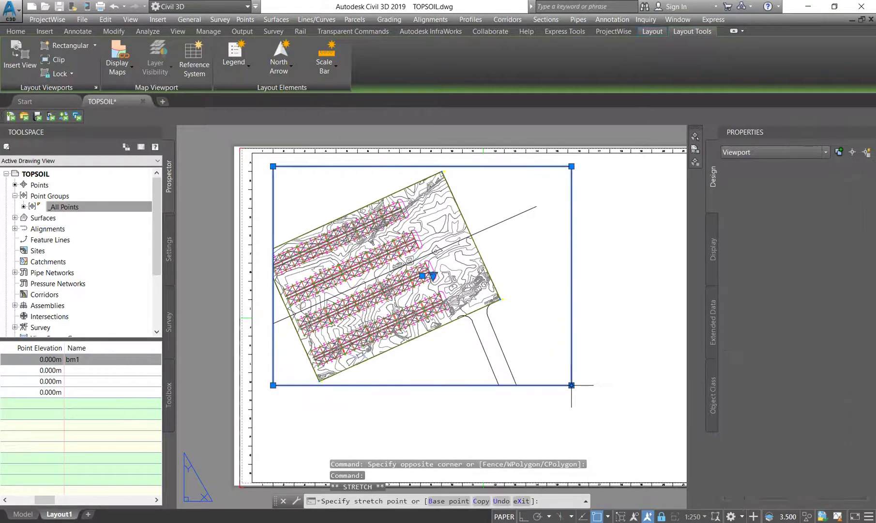
left_click(273, 166)
left_click(262, 166)
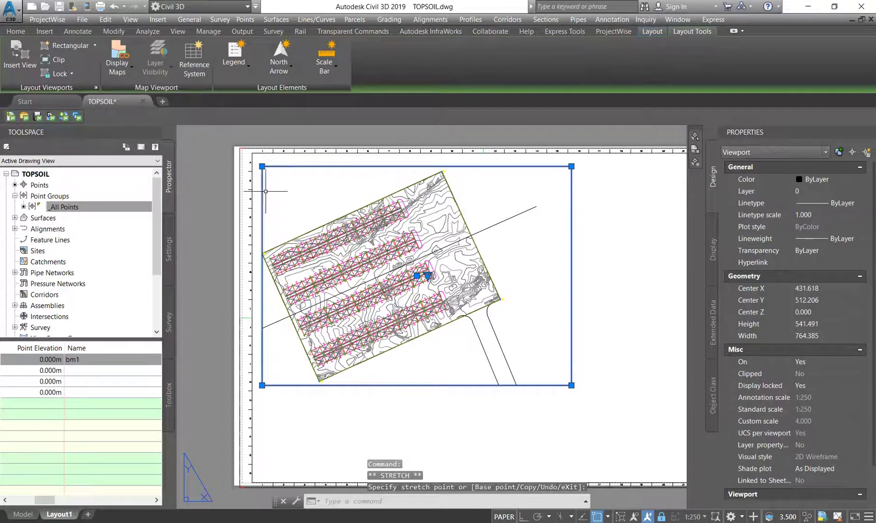
left_click(256, 163)
left_click(257, 163)
left_click(261, 166)
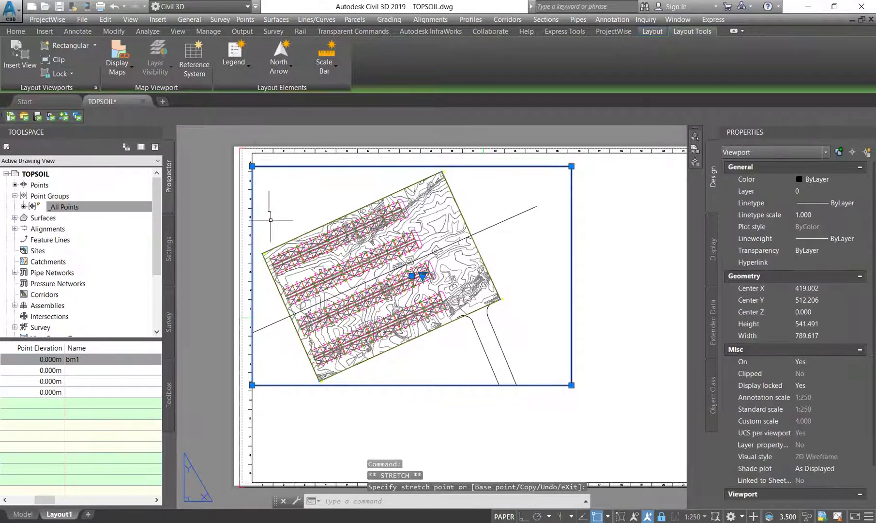
- Deselect the viewport and examine the point marker and TP1 label at the site's west corner on the sheet
scroll(278, 253, "up", 3)
scroll(261, 250, "up", 3)
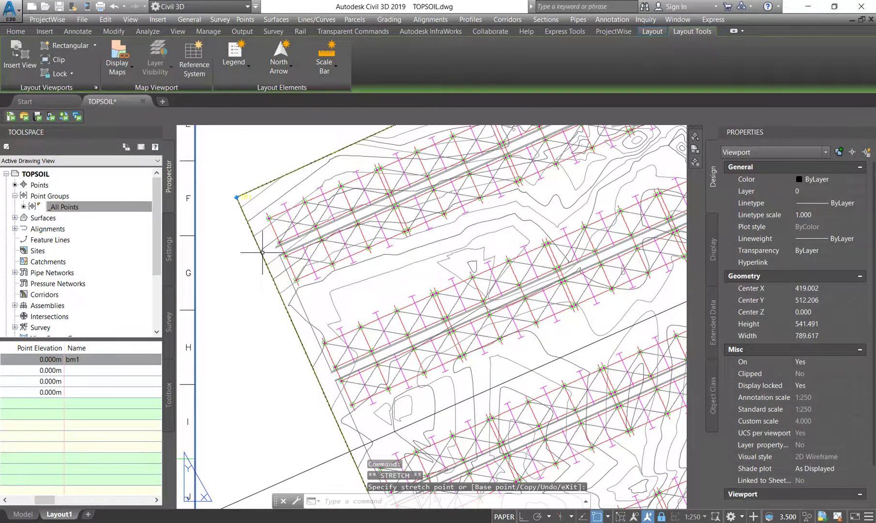
key("Escape")
scroll(244, 189, "up", 5)
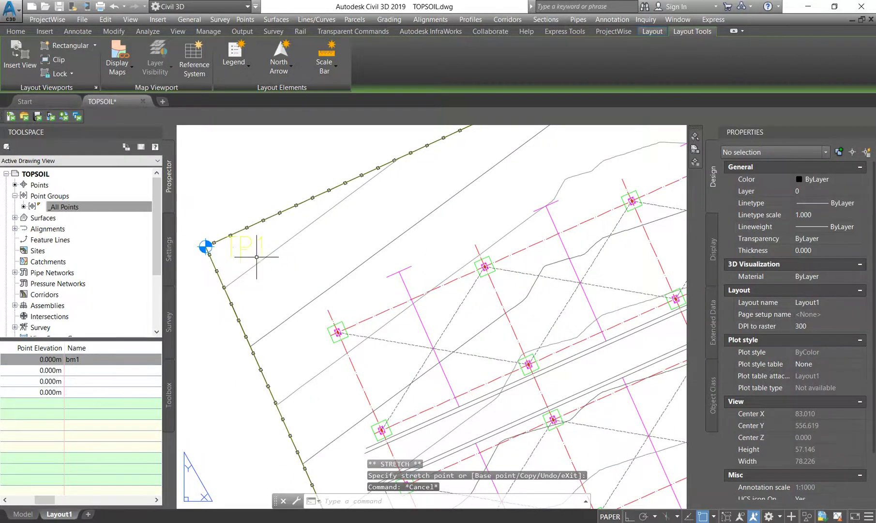
scroll(213, 317, "down", 8)
scroll(561, 190, "down", 3)
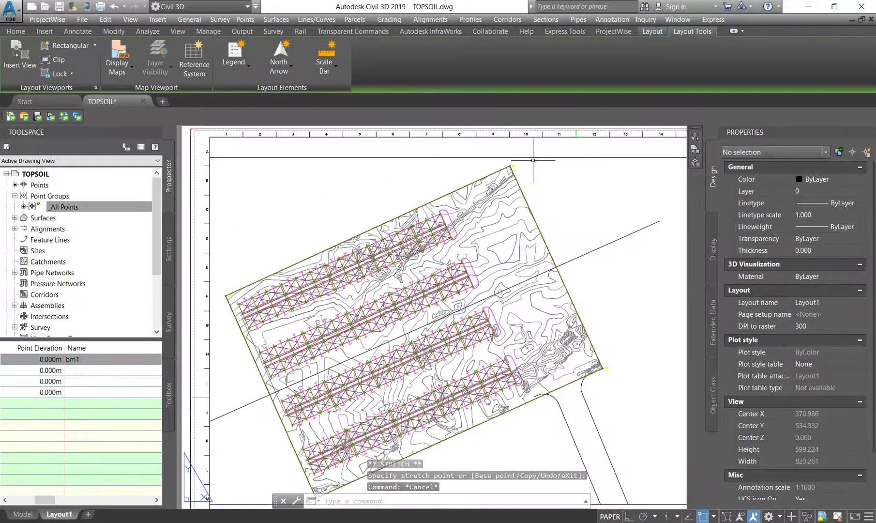
- Erase the long diagonal polyline crossing the site inside the site viewport
scroll(476, 190, "up", 5)
scroll(382, 156, "down", 3)
scroll(467, 256, "down", 2)
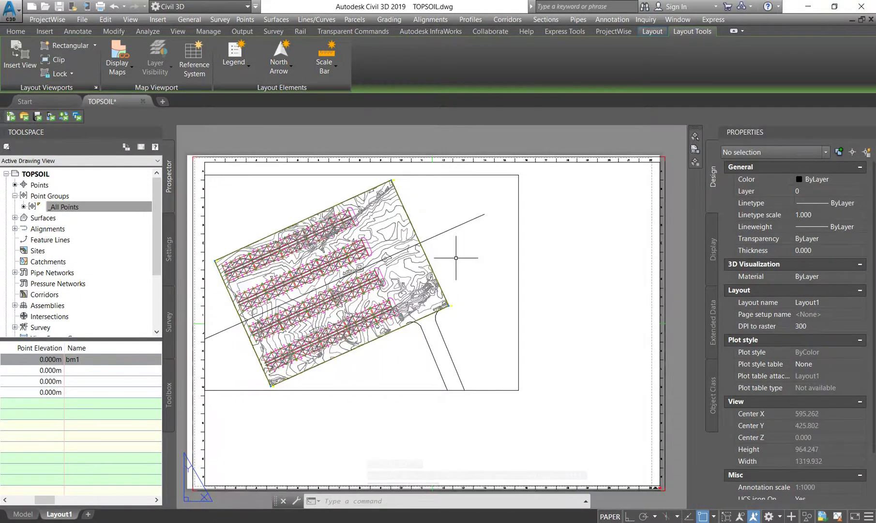
double_click(475, 248)
left_click(461, 224)
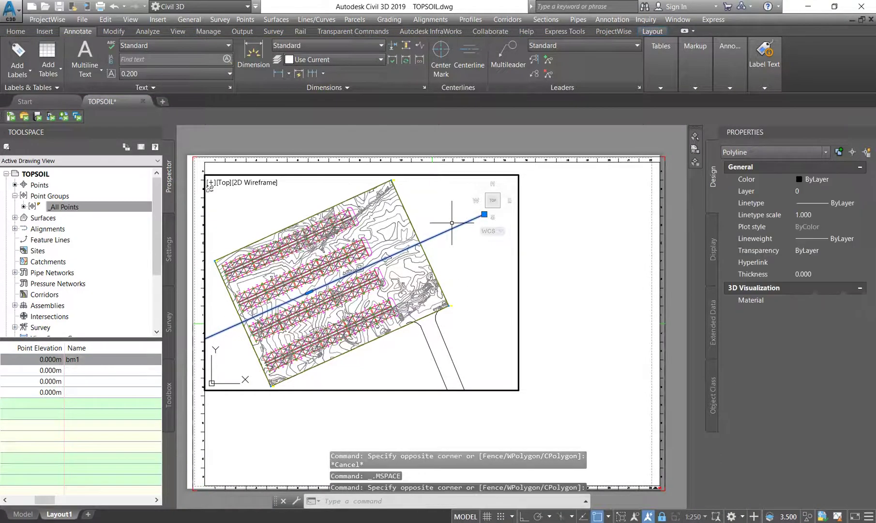
key("Delete")
- Set the TOP SOIL STRIP surface's style to _No Display and deselect it
left_click(405, 275)
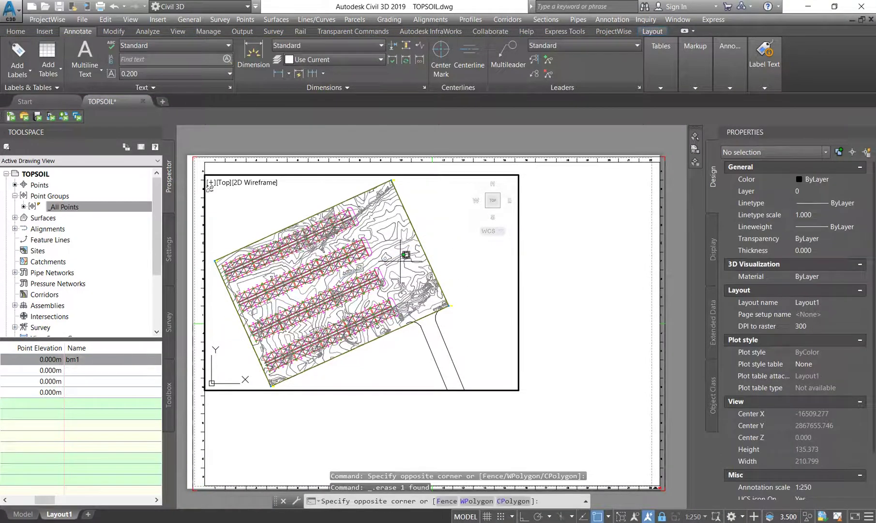
left_click(404, 262)
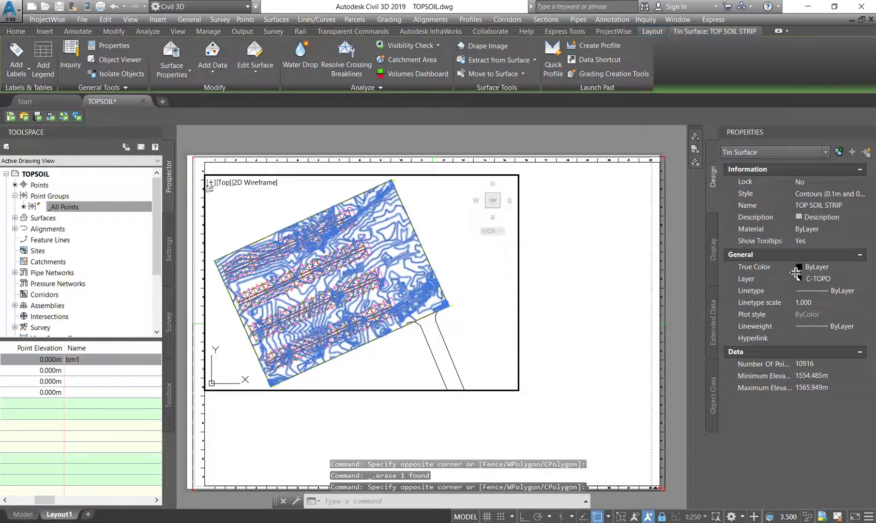
left_click(825, 194)
scroll(818, 220, "up", 1)
left_click(813, 207)
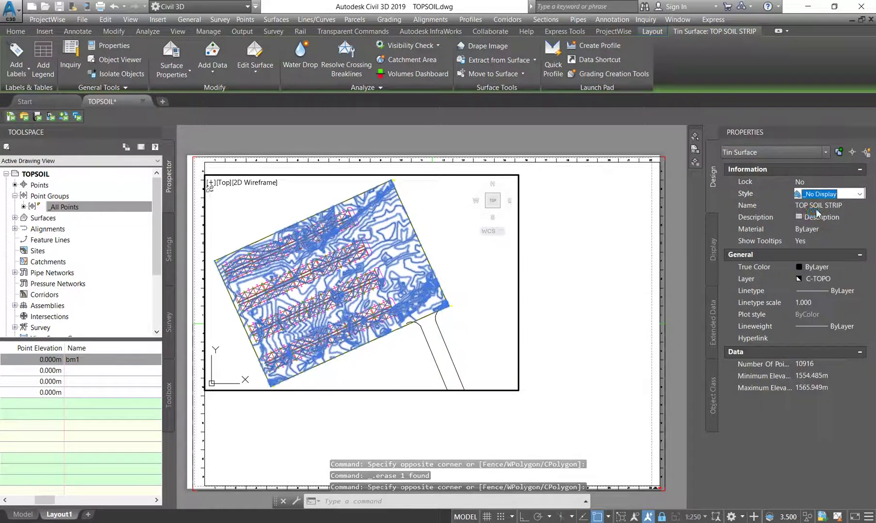
key("Escape")
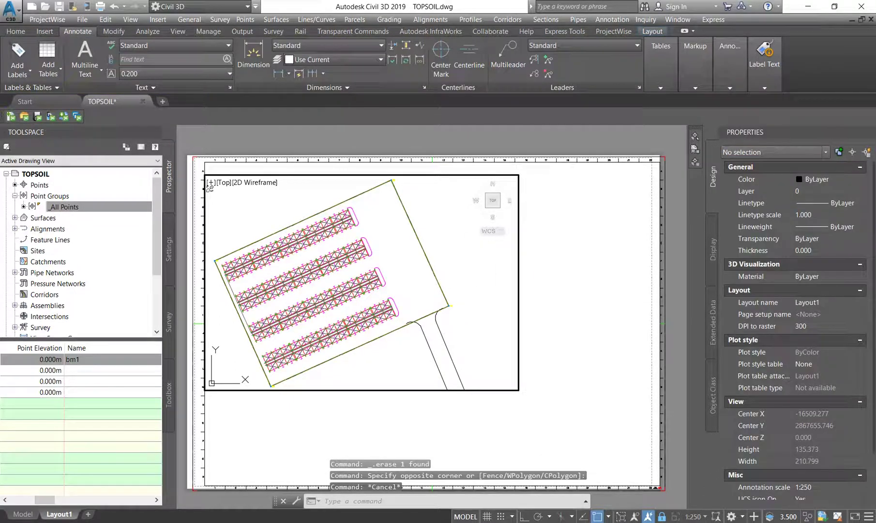
- Return to paper space and examine the point marker and TP3 label at the site's east corner
left_click(465, 516)
scroll(451, 329, "up", 5)
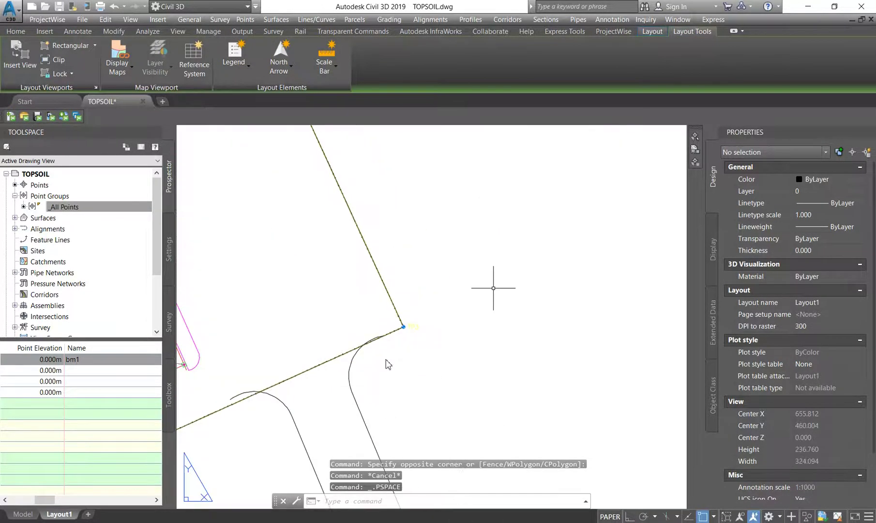
scroll(446, 294, "up", 4)
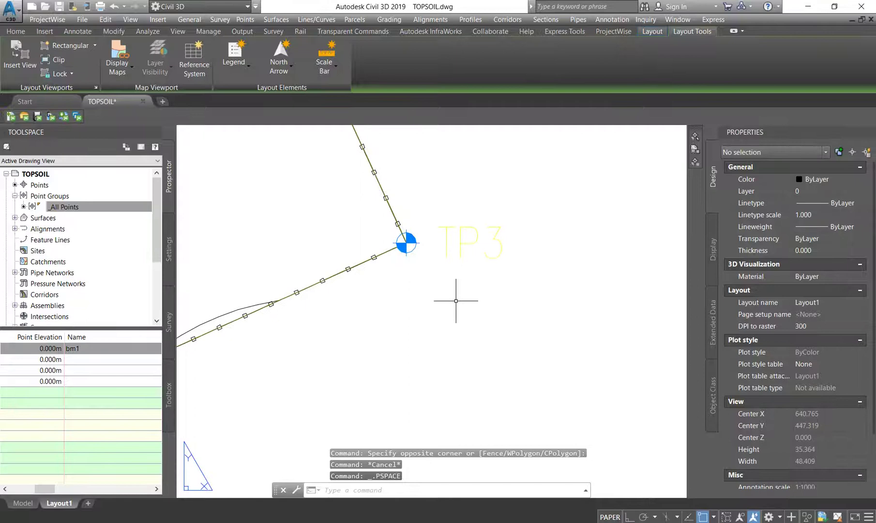
scroll(454, 244, "down", 15)
left_click(491, 299)
left_click(483, 291)
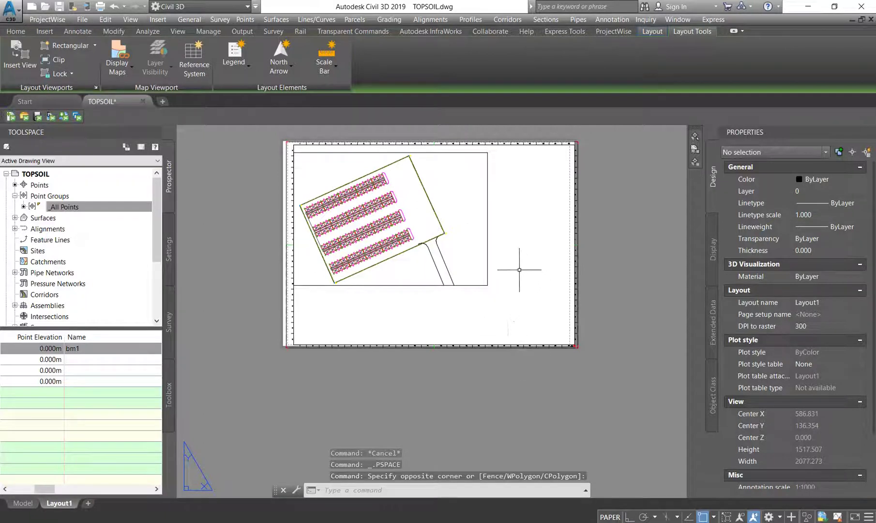
- Create a single viewport in the sheet's lower-right area, with one corner at the site viewport's lower-right corner
left_click(442, 492)
type("VIEW")
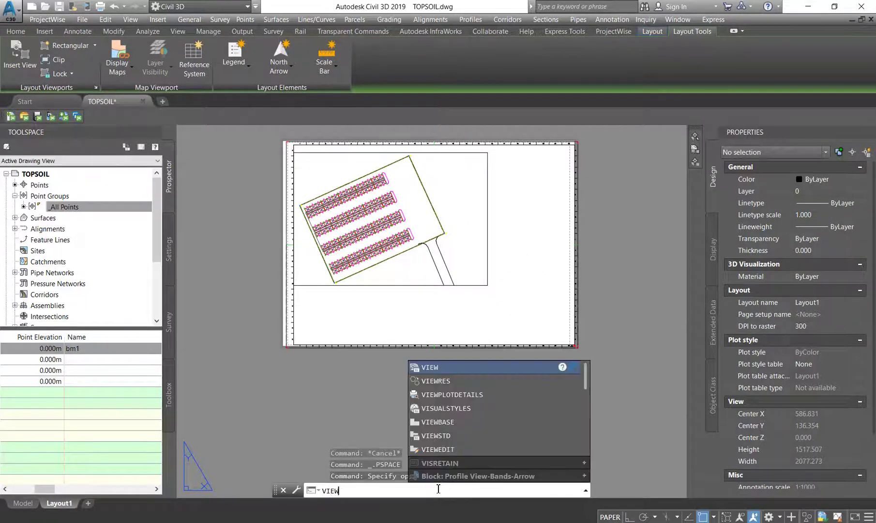
type("PORTSCALE")
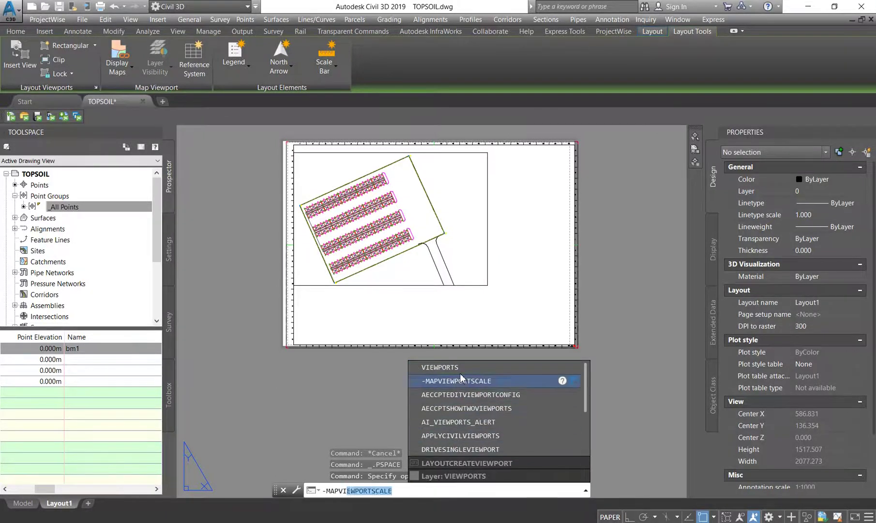
key("Return")
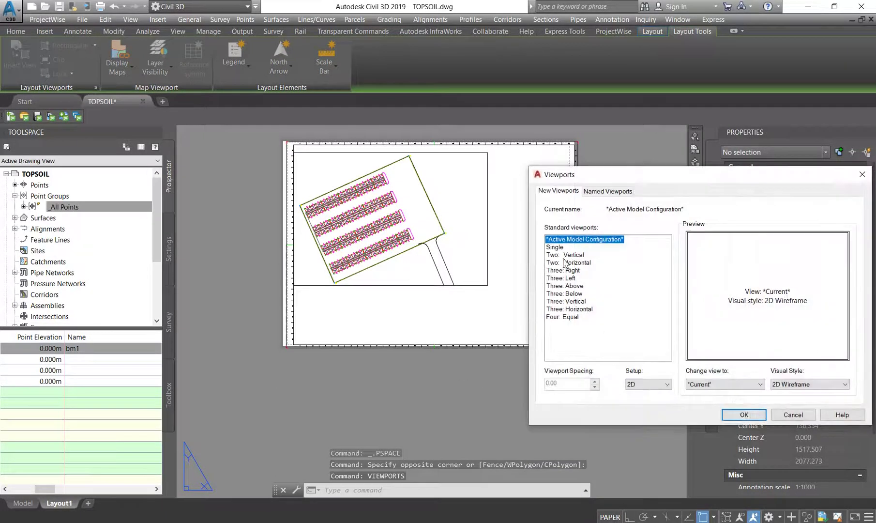
left_click(557, 247)
left_click(742, 415)
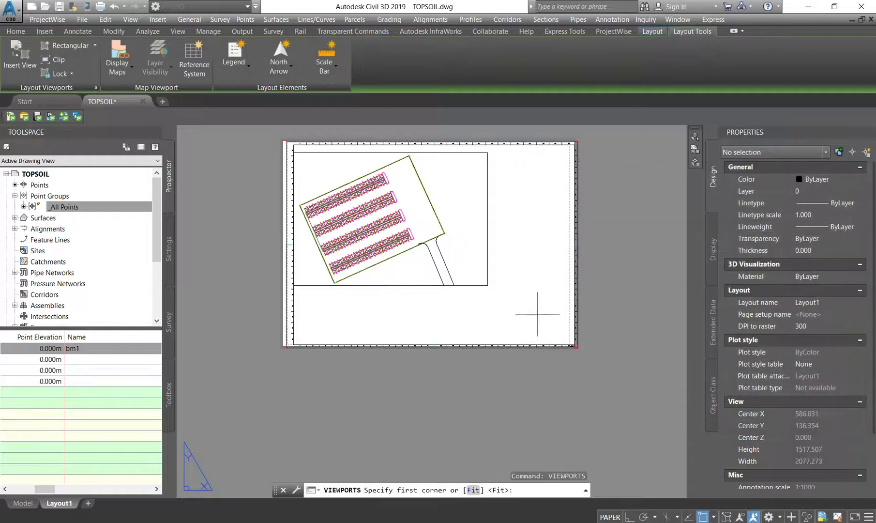
left_click(558, 335)
left_click(488, 285)
- Activate the new viewport, regenerate the display and bring the CLEAR AND GRUB POINTS table into view
scroll(511, 308, "up", 4)
double_click(512, 308)
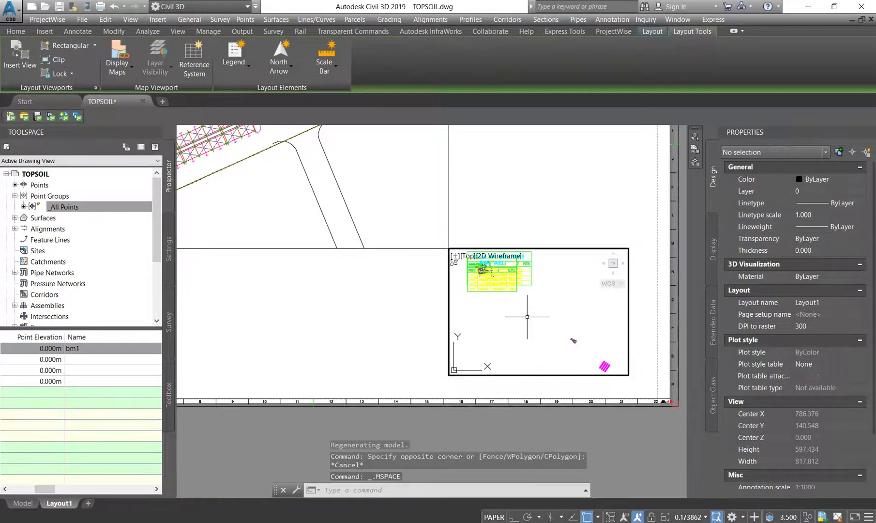
scroll(535, 326, "up", 10)
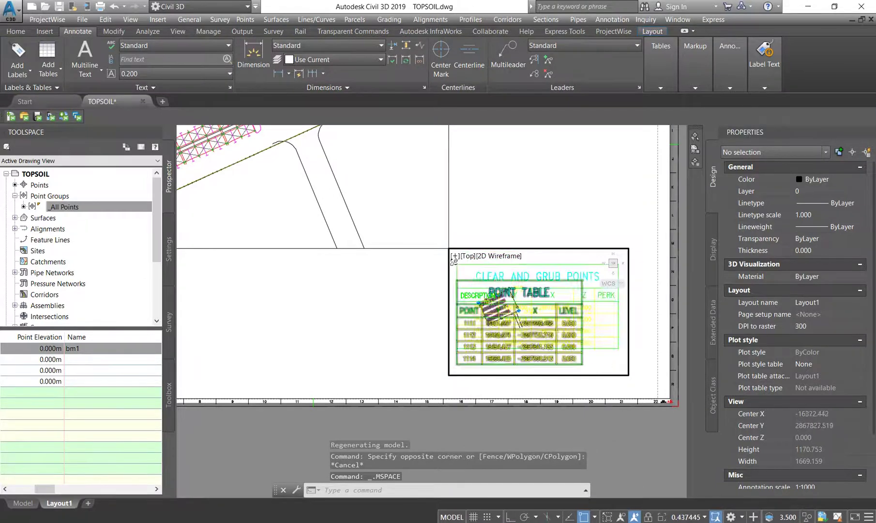
type("RE")
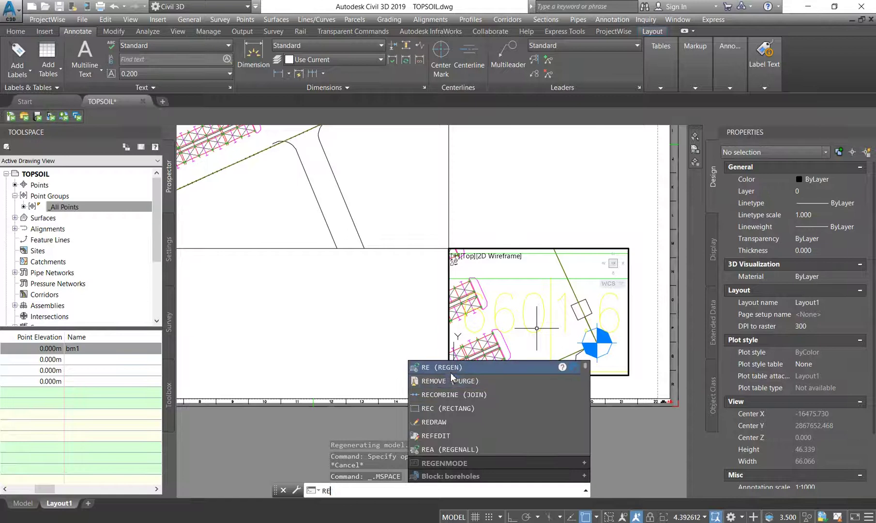
key("Return")
scroll(562, 315, "down", 10)
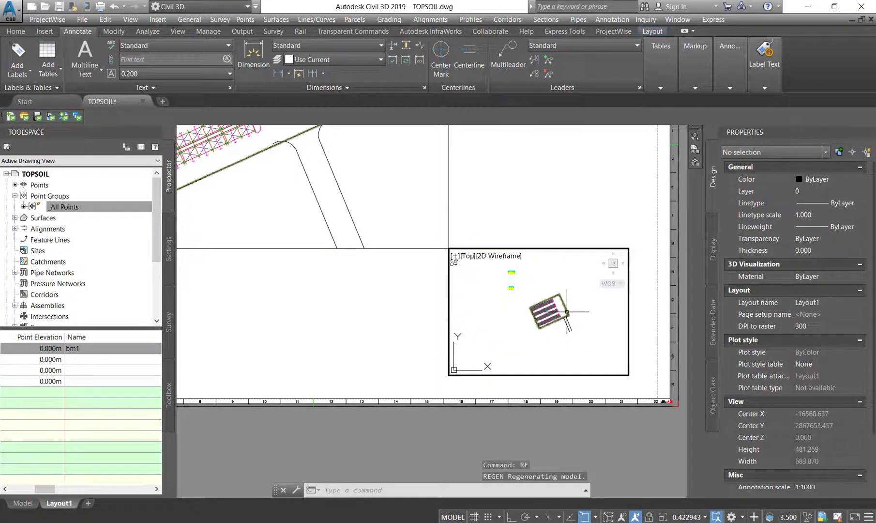
scroll(524, 314, "up", 15)
mouse_move(524, 329)
middle_mouse_down()
mouse_move(537, 328)
mouse_move(533, 343)
middle_mouse_up()
- Try scales of 1:1000 and 1:500 for the table viewport, settle on 1:250 and lock its display
left_click(705, 517)
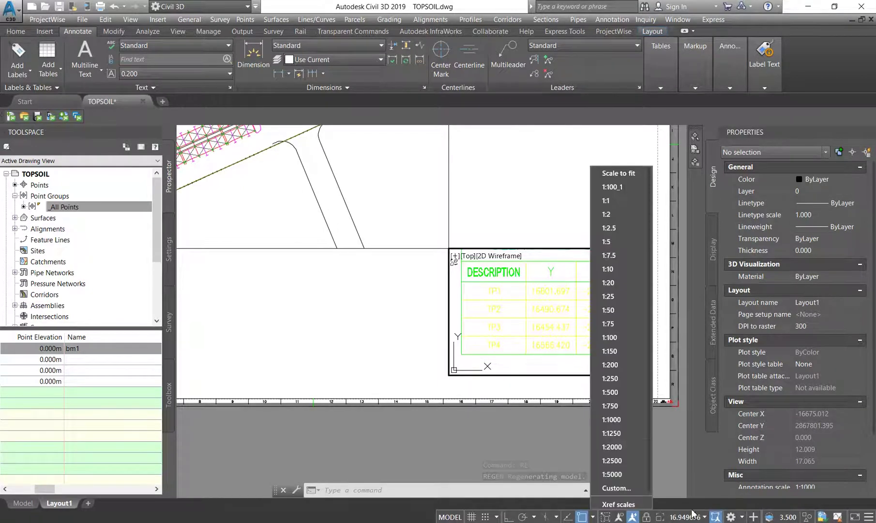
left_click(621, 419)
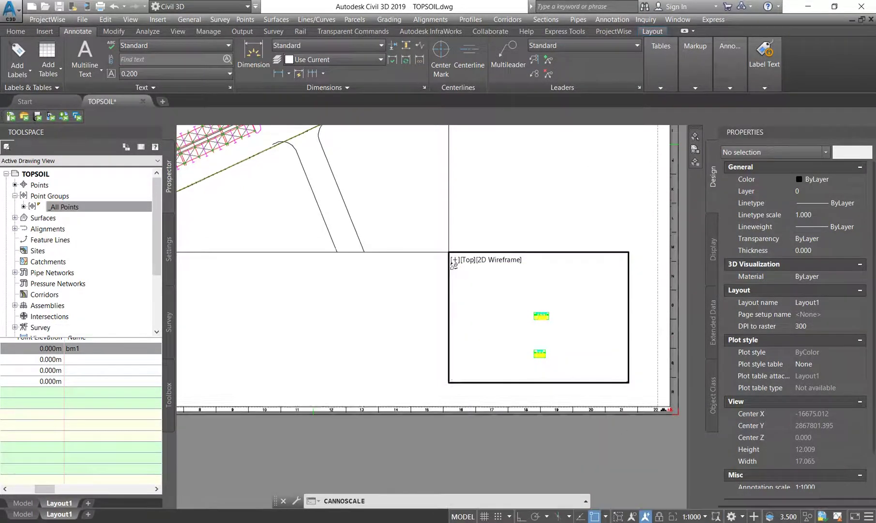
left_click(705, 517)
left_click(630, 391)
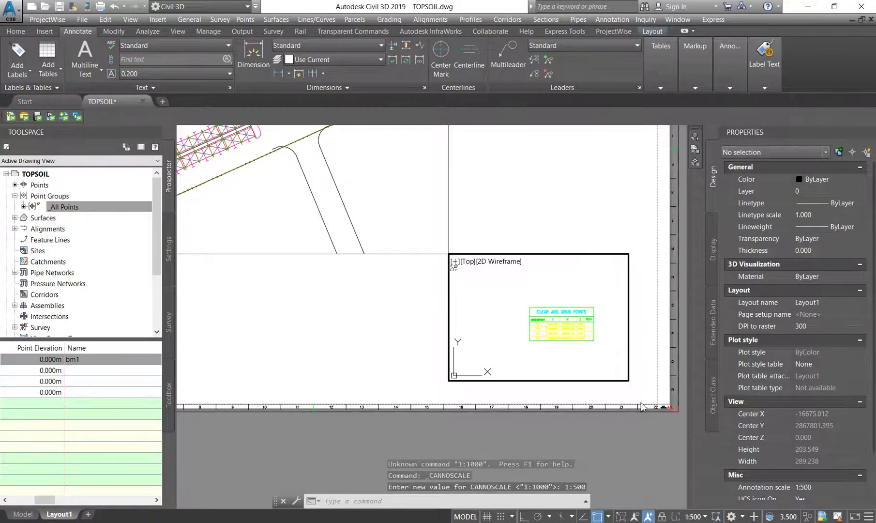
left_click(699, 519)
left_click(637, 377)
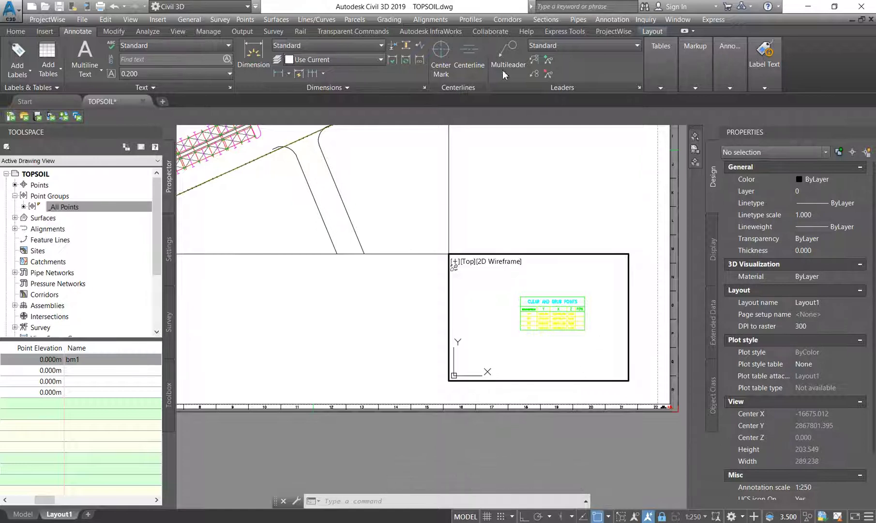
- Return to paper space and bring the TP2 and TP3 entries of the point table into close view
scroll(529, 328, "up", 5)
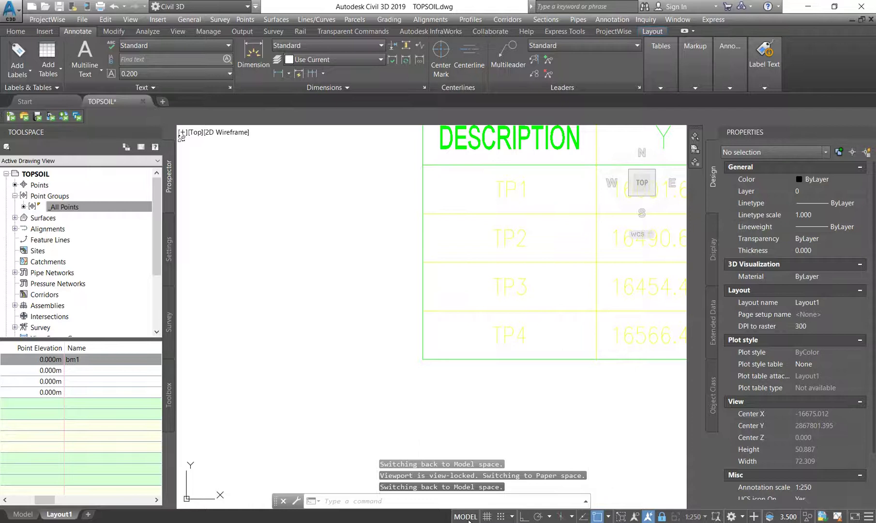
left_click(465, 516)
scroll(512, 243, "up", 5)
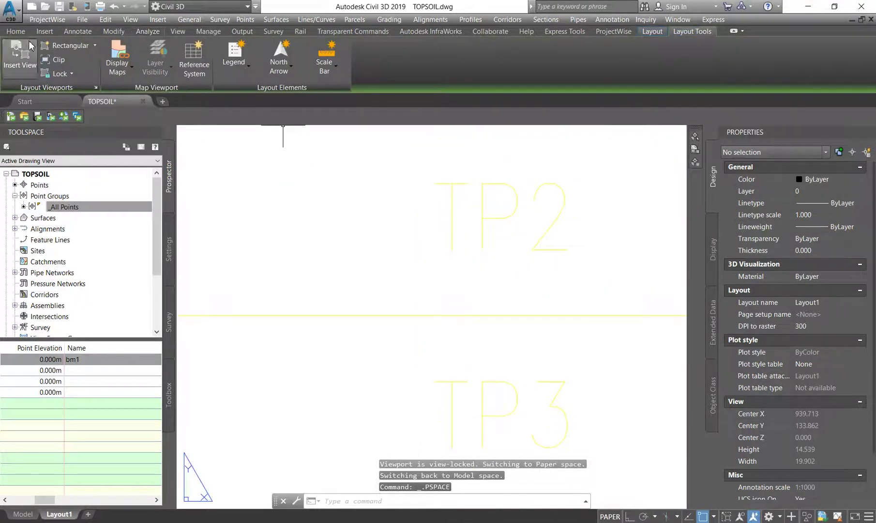
left_click(15, 31)
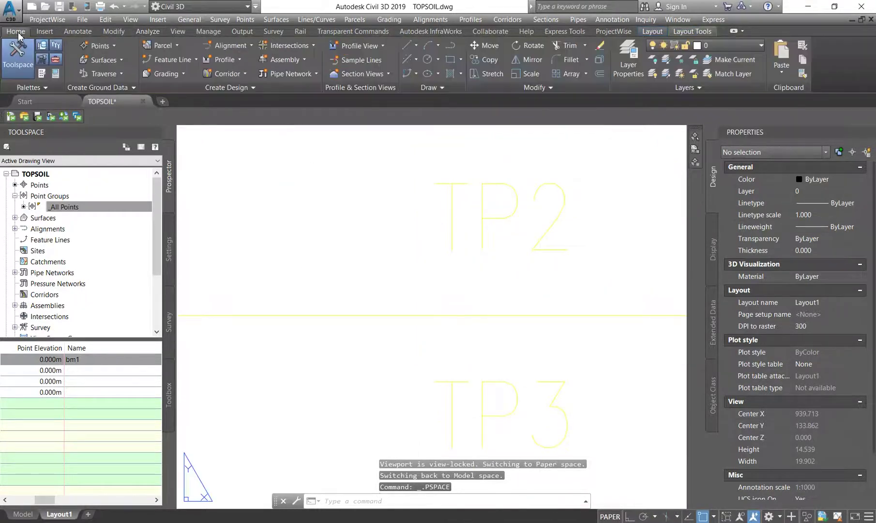
left_click(450, 45)
scroll(489, 194, "up", 4)
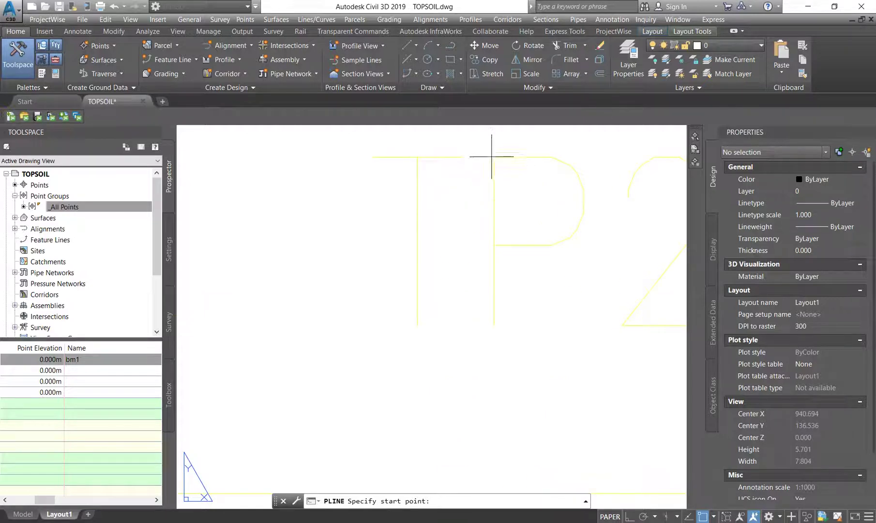
key("Return")
scroll(504, 237, "down", 3)
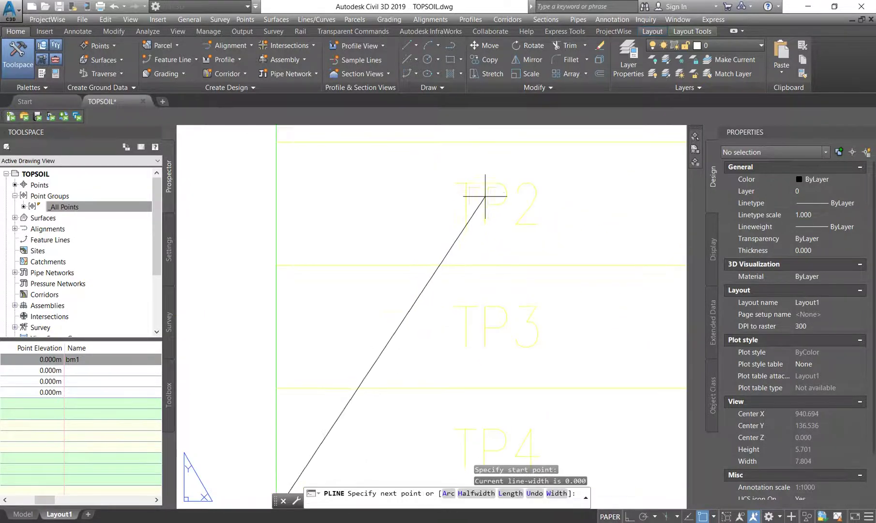
key("Escape")
- Turn off object snap, draw a polyline about 2.45 mm long down the P of the table's TP2 entry and select it to check its length
key("F3")
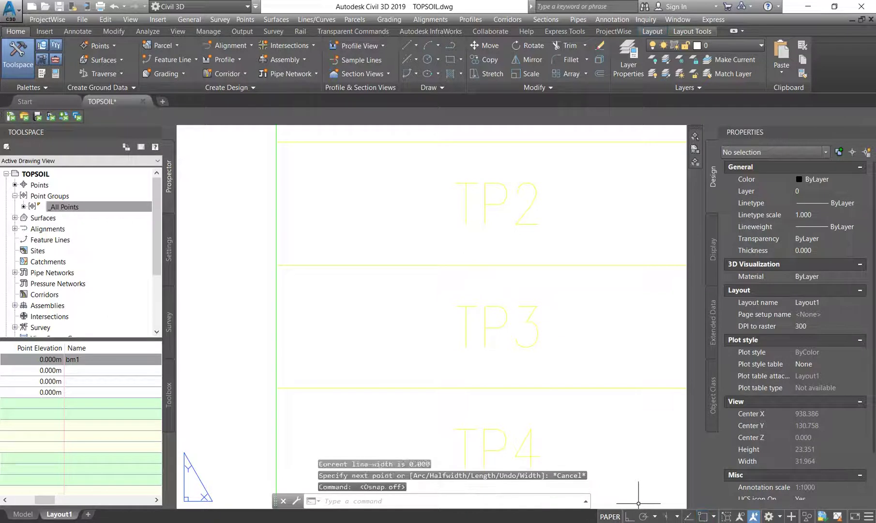
left_click(452, 46)
scroll(462, 155, "up", 4)
left_click(501, 213)
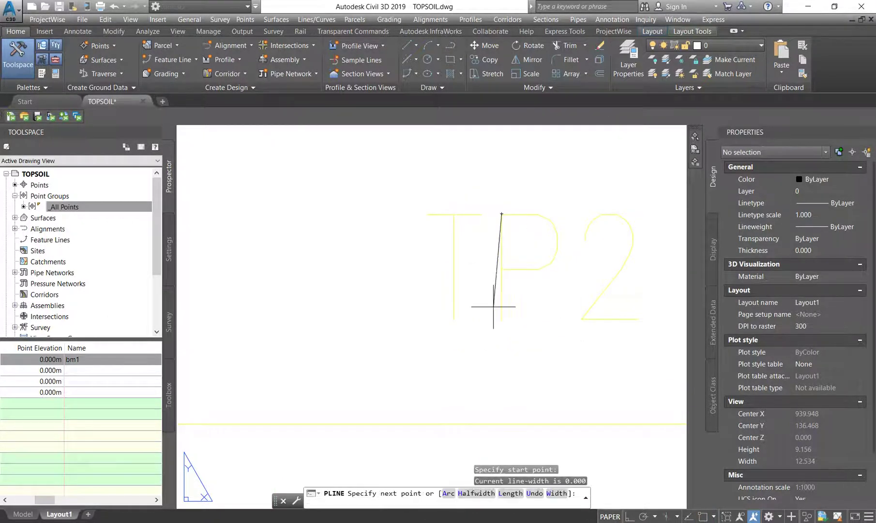
left_click(500, 315)
key("Escape")
left_click(501, 305)
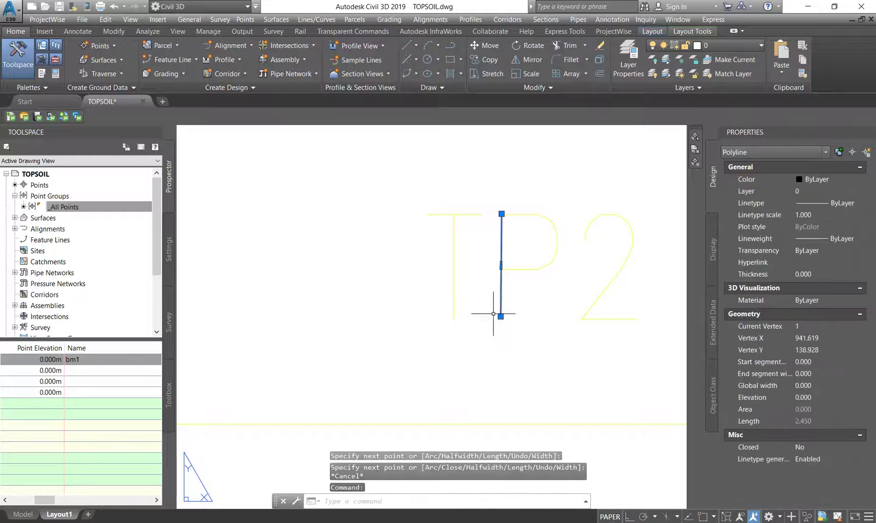
- Deselect the measuring polyline, activate the table viewport to check its scale, and return to paper space
scroll(436, 293, "down", 10)
scroll(436, 293, "down", 5)
key("Escape")
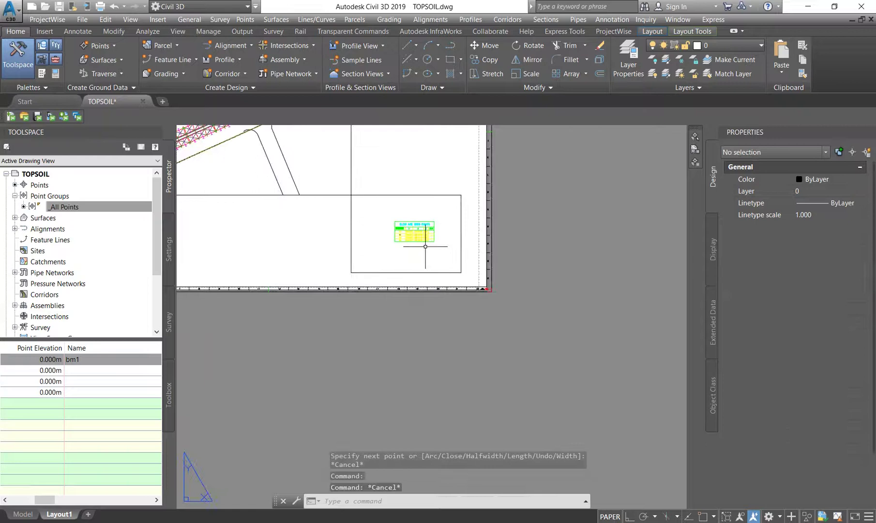
double_click(406, 252)
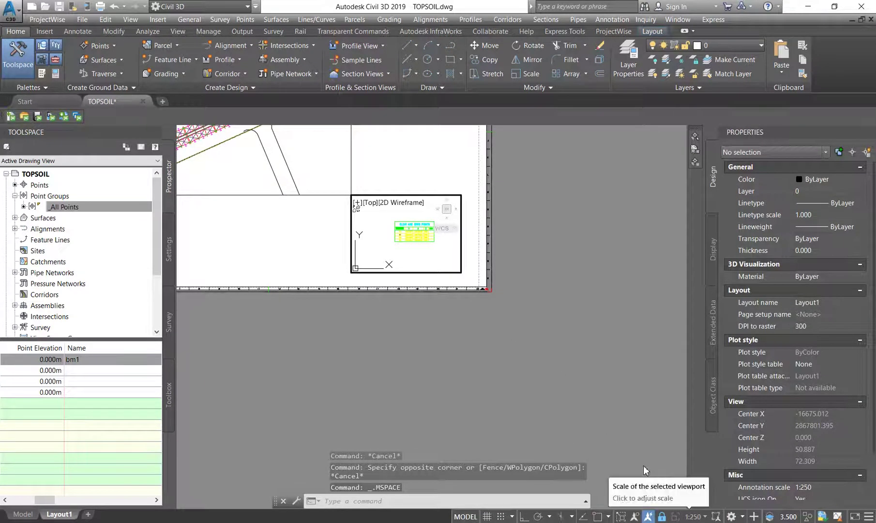
left_click(465, 516)
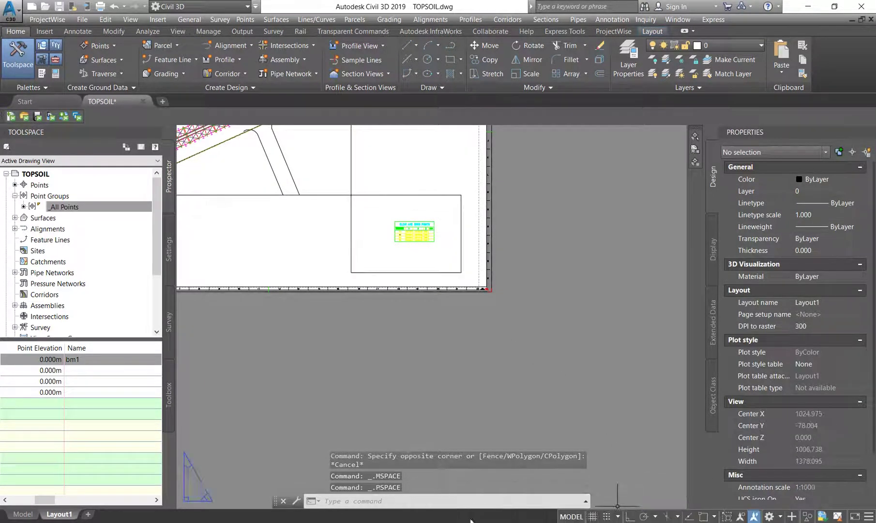
- Erase the measuring polyline from the TP2 entry of the point table
scroll(411, 213, "up", 6)
scroll(317, 360, "up", 2)
key("Escape")
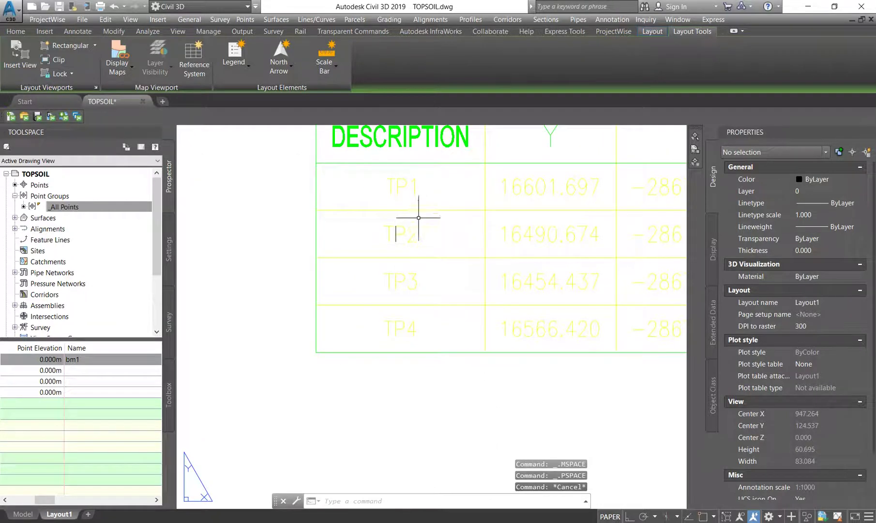
left_click(396, 233)
key("Delete")
scroll(432, 234, "down", 4)
scroll(501, 297, "down", 10)
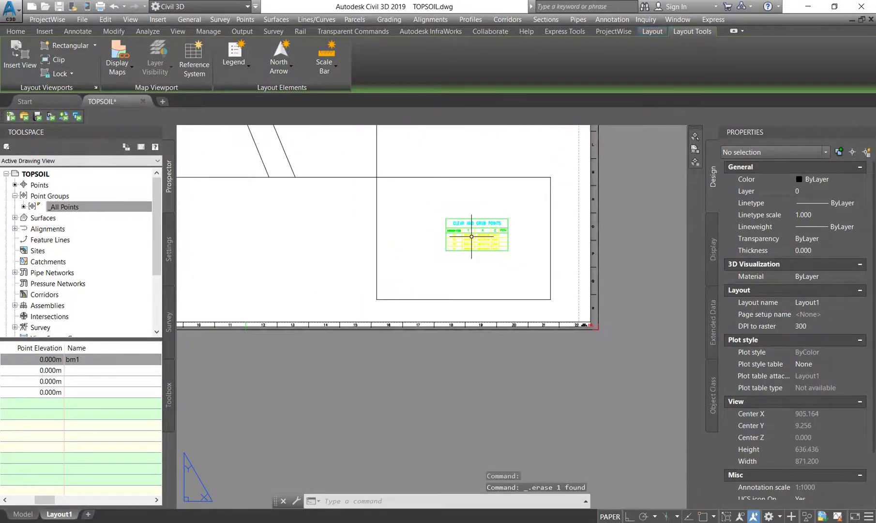
key("Escape")
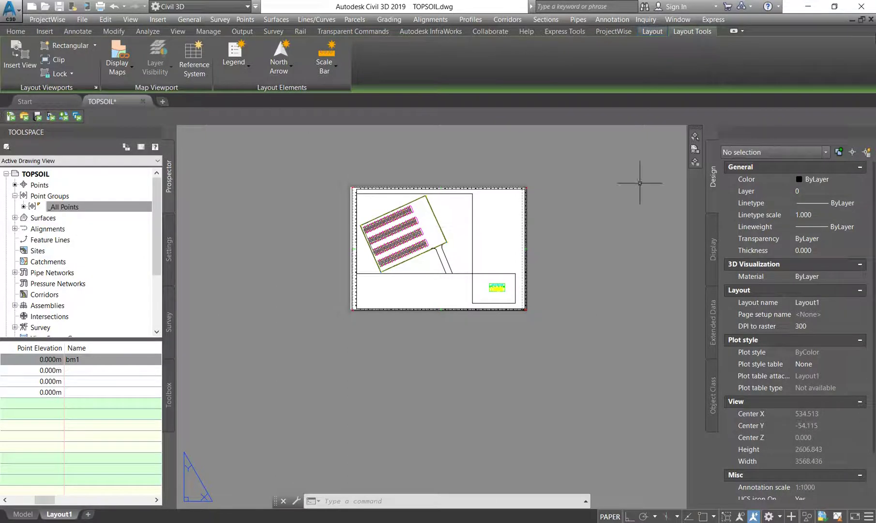
scroll(505, 186, "up", 4)
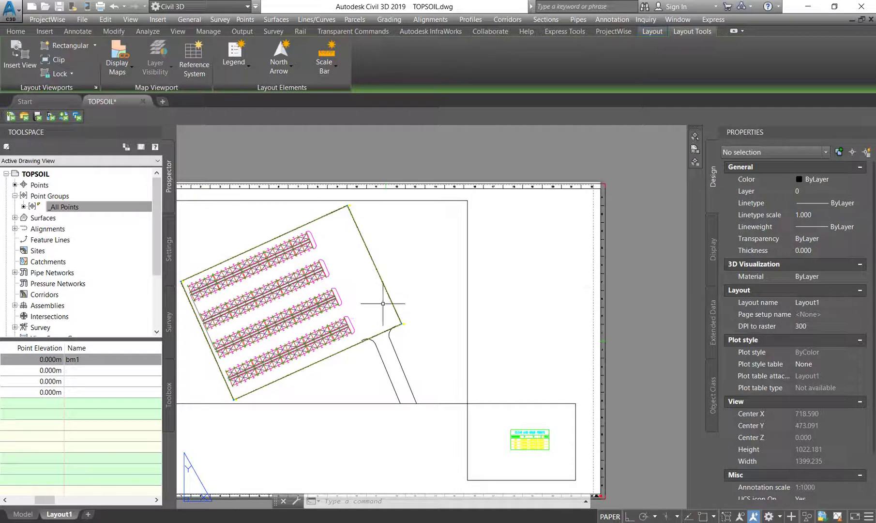
scroll(498, 276, "down", 2)
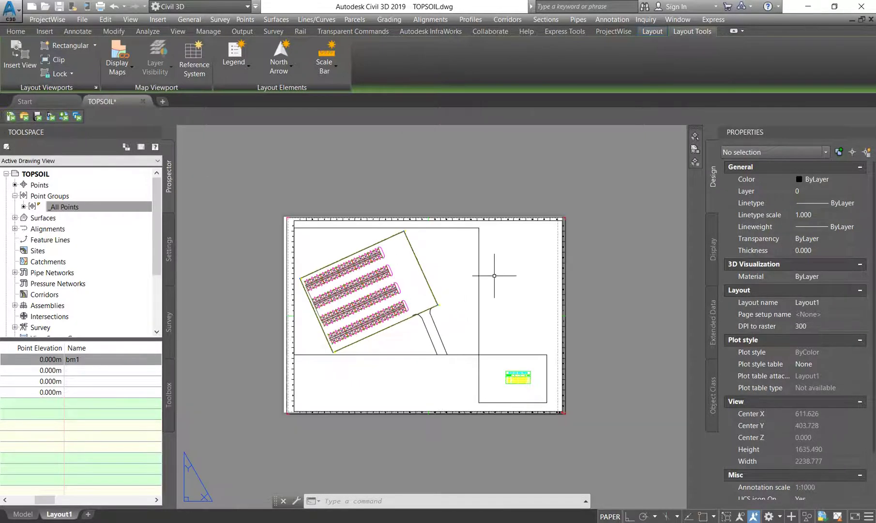